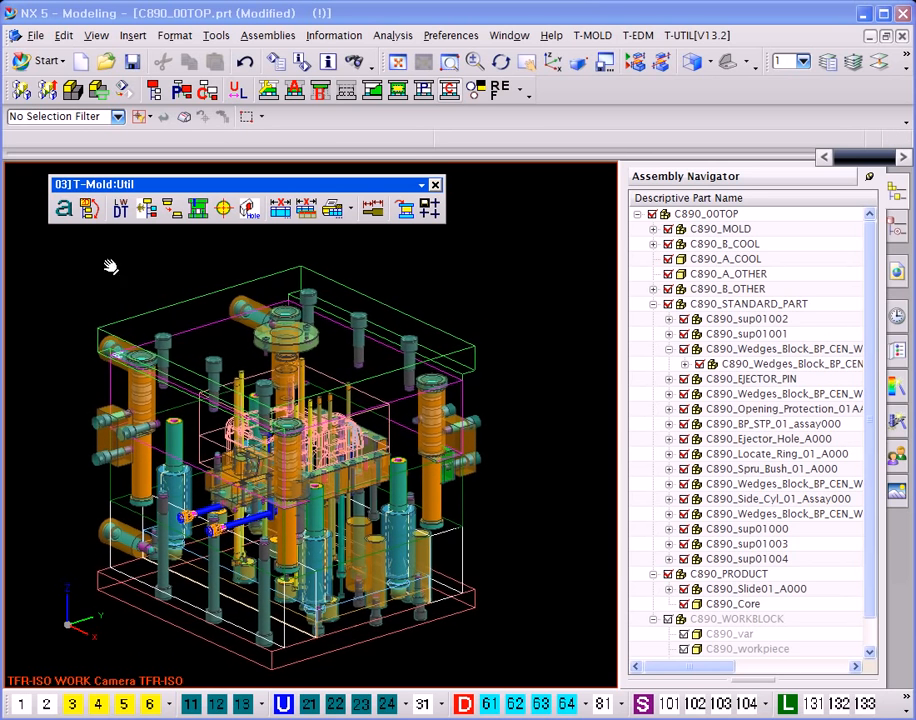
- Display the core part C890_Core on its own, outside the C890_00TOP assembly
{"action": "middle_click_drag", "start_coordinate": [420, 288], "coordinate": [417, 284]}
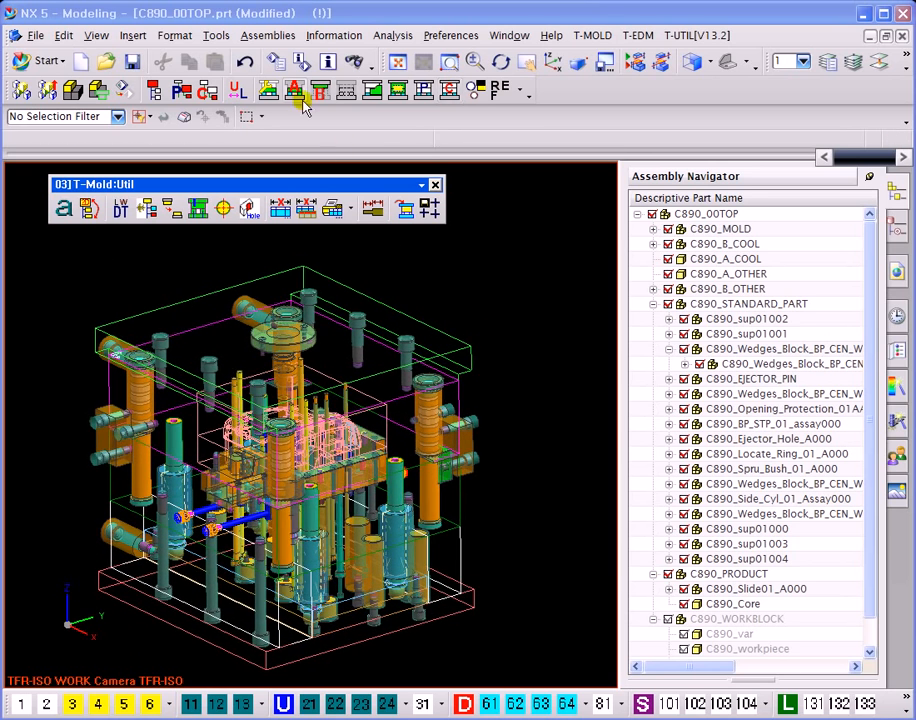
{"action": "left_click", "coordinate": [207, 92]}
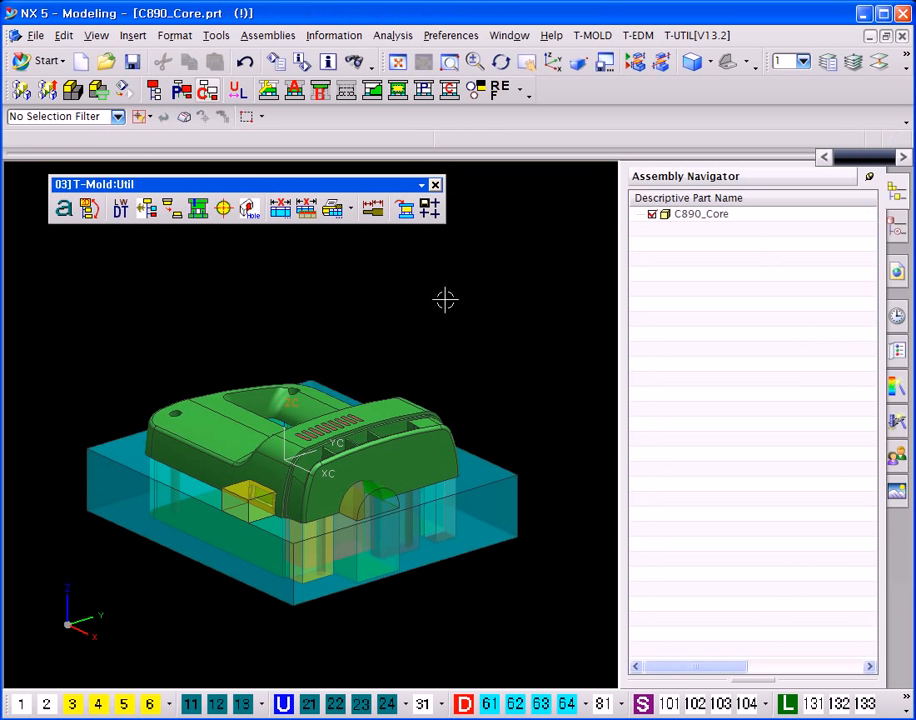
{"action": "middle_click_drag", "start_coordinate": [428, 306], "coordinate": [493, 304]}
{"action": "left_click", "coordinate": [714, 215]}
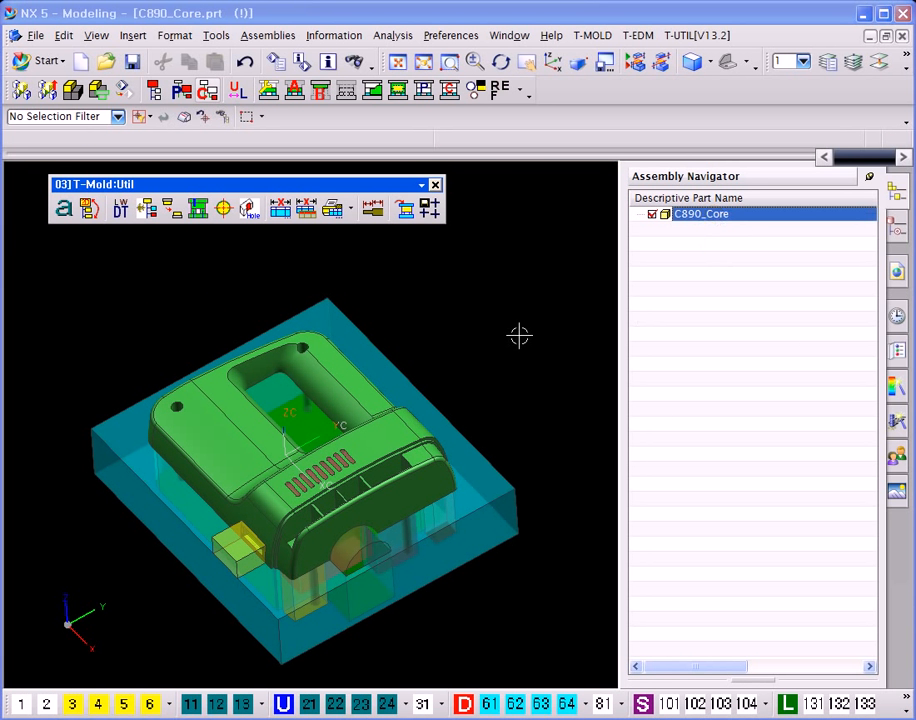
- Examine the layers and their status in the C890_Core part without changing them
{"action": "key", "text": "ctrl+l"}
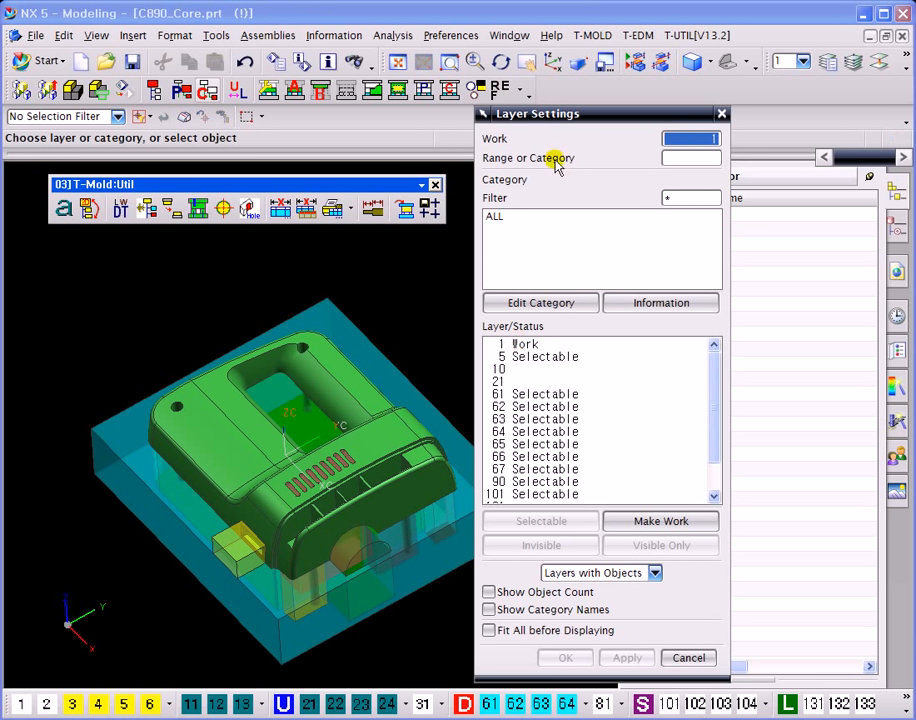
{"action": "left_click_drag", "start_coordinate": [533, 119], "coordinate": [509, 115]}
{"action": "left_click_drag", "start_coordinate": [607, 105], "coordinate": [663, 97]}
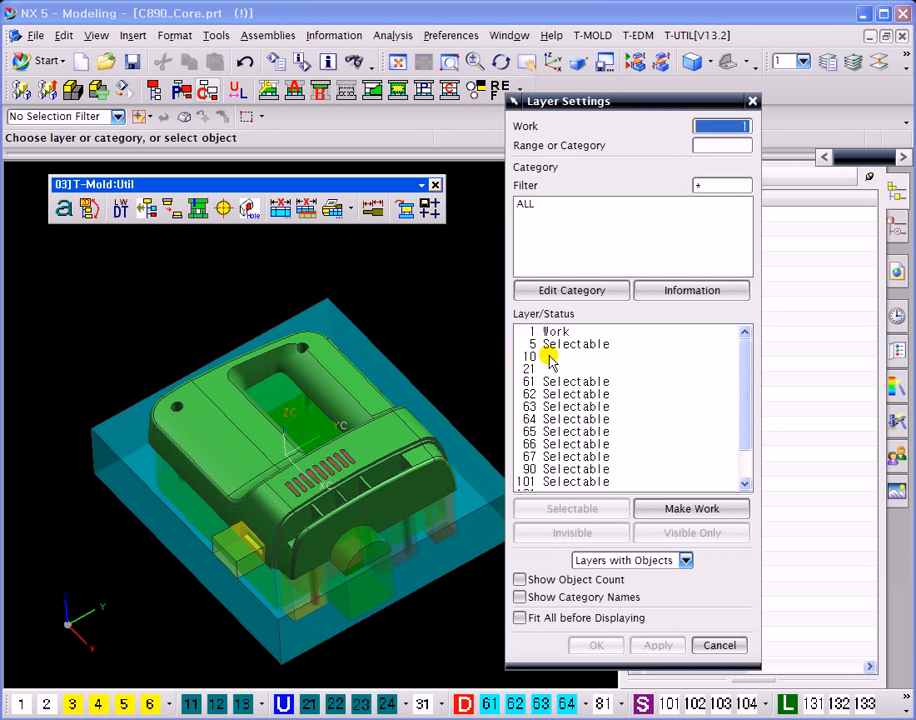
{"action": "left_click_drag", "start_coordinate": [742, 384], "coordinate": [744, 409]}
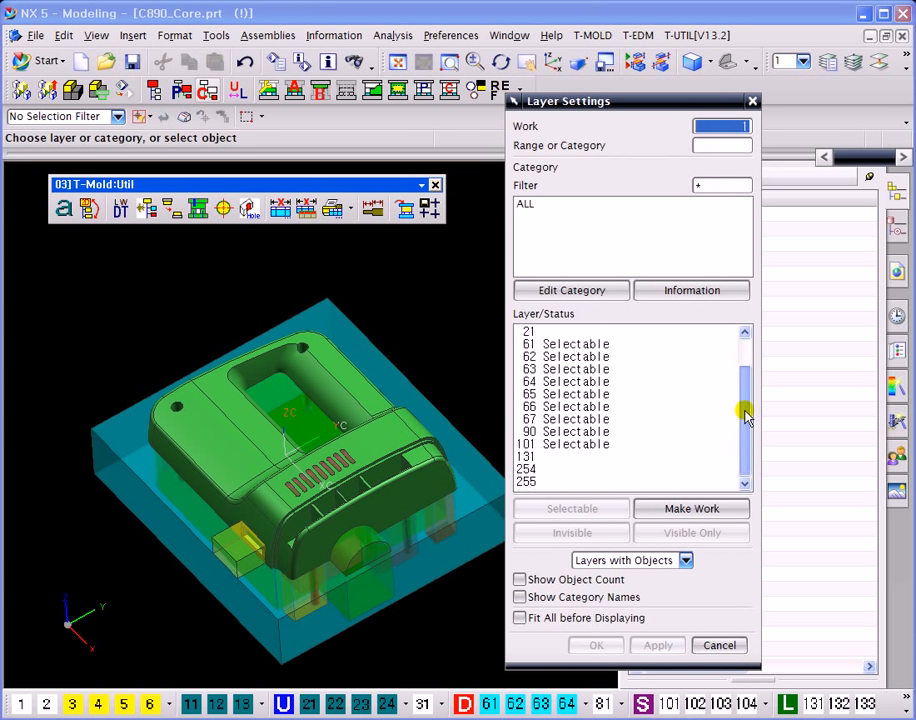
{"action": "middle_click_drag", "start_coordinate": [348, 470], "coordinate": [305, 474]}
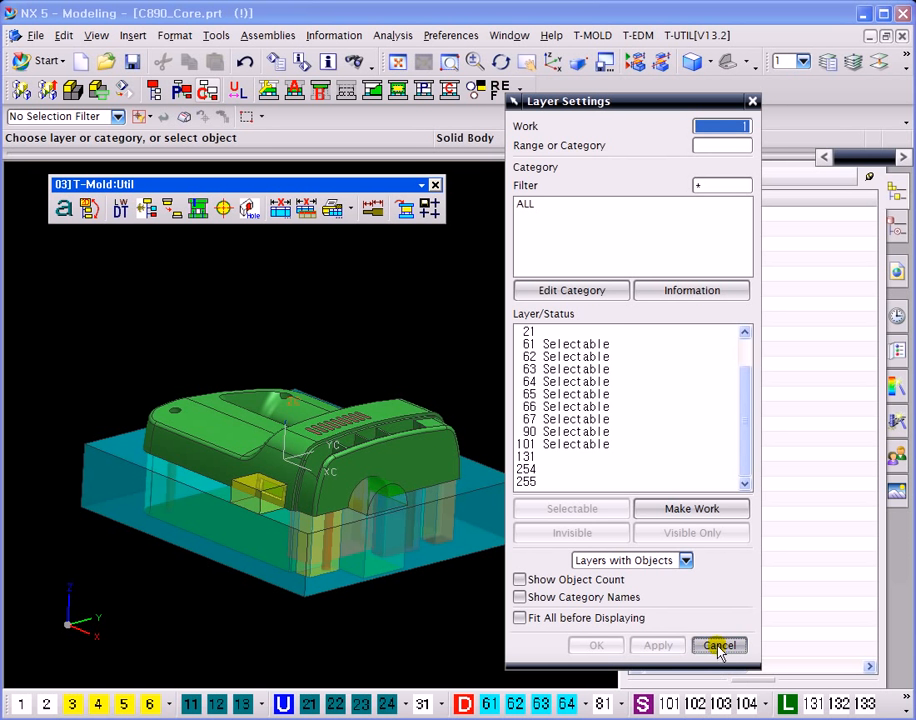
{"action": "left_click", "coordinate": [719, 645]}
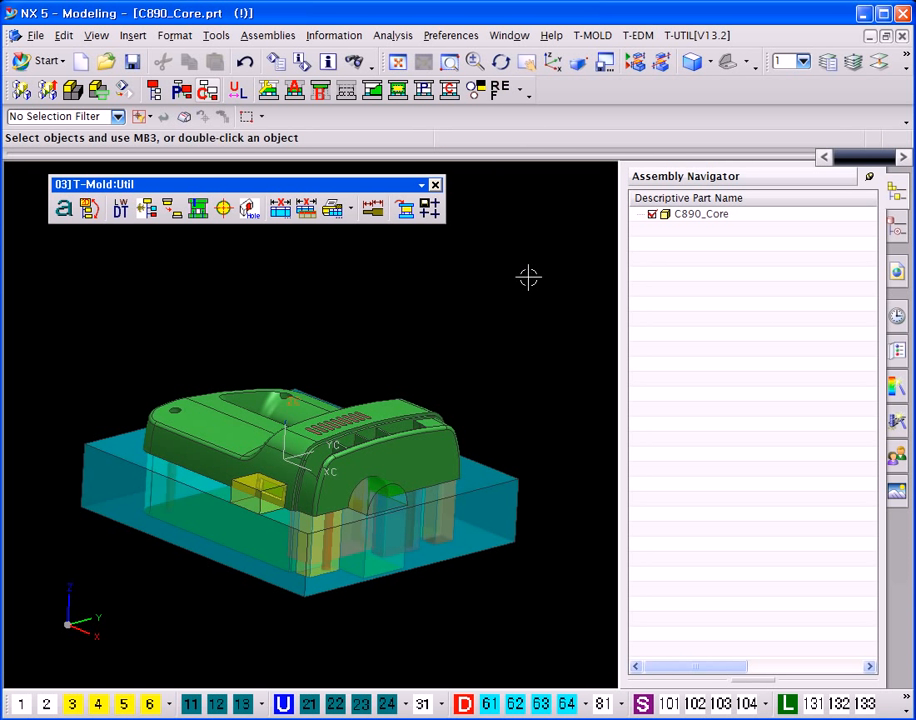
- Return to the top assembly and display the locating ring C890_Locate_Ring_01000 as its own part
{"action": "middle_click_drag", "start_coordinate": [528, 277], "coordinate": [517, 296]}
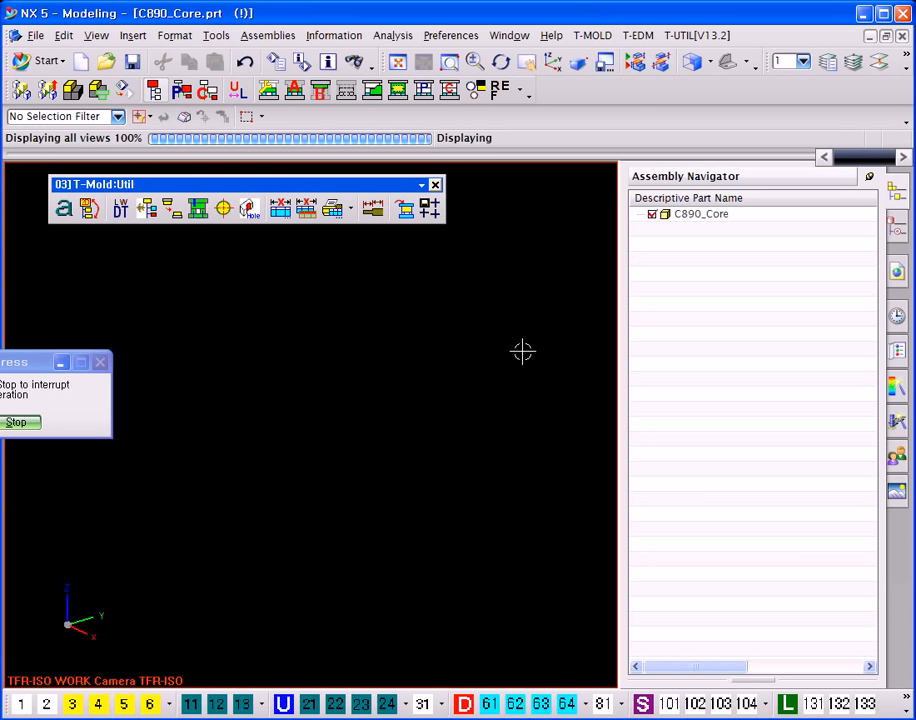
{"action": "scroll", "coordinate": [219, 286], "scroll_direction": "up", "scroll_amount": 2}
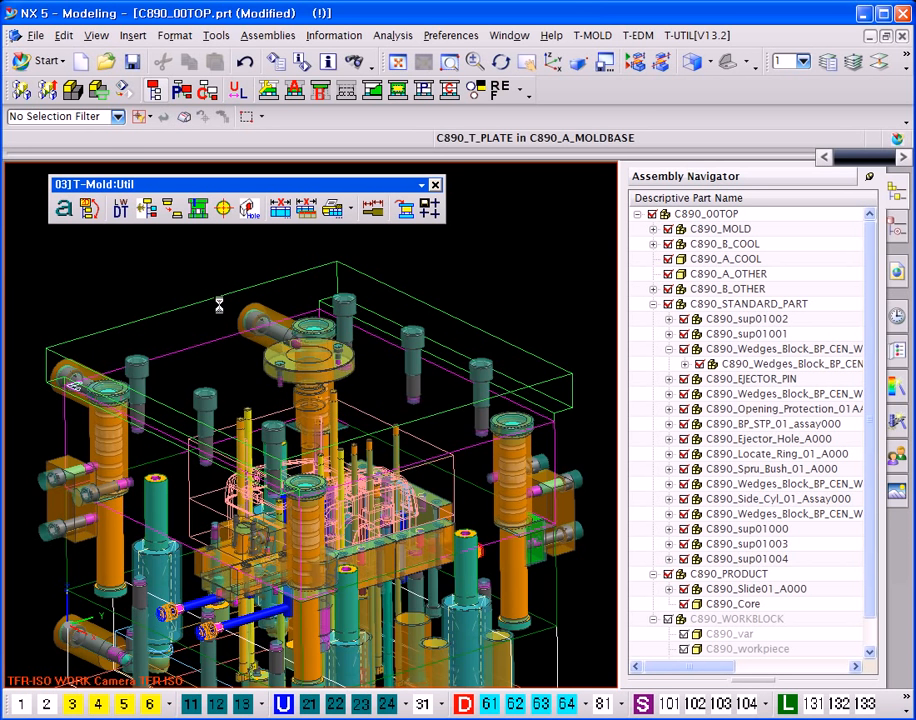
{"action": "right_click", "coordinate": [314, 358]}
{"action": "left_click", "coordinate": [431, 564]}
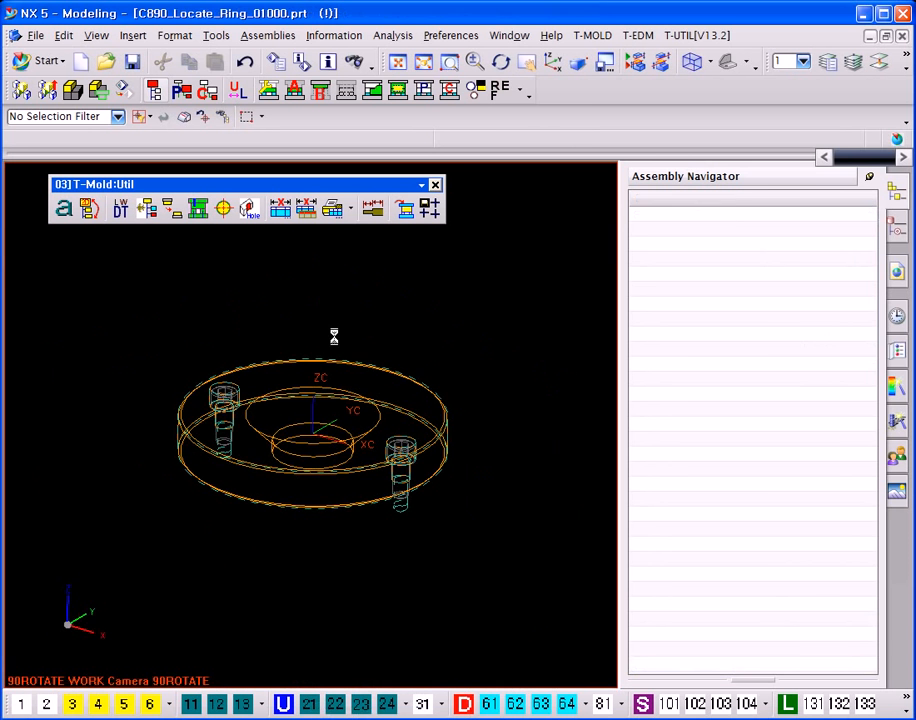
- Turn off layer 2 in the locating ring part and hide its two bolt components
{"action": "key", "text": "ctrl+l"}
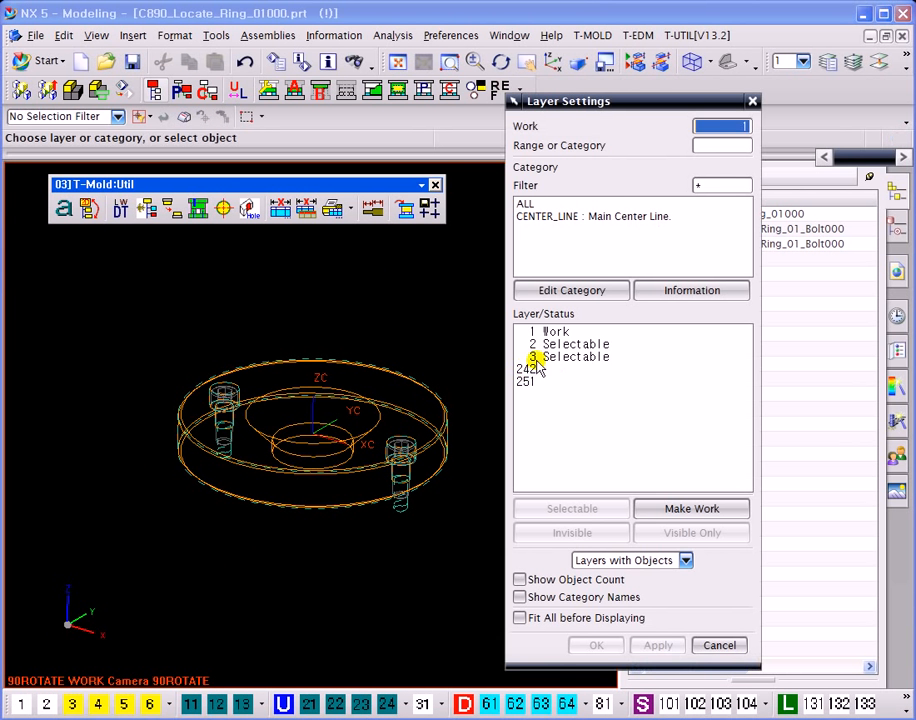
{"action": "double_click", "coordinate": [541, 344]}
{"action": "middle_click", "coordinate": [436, 321]}
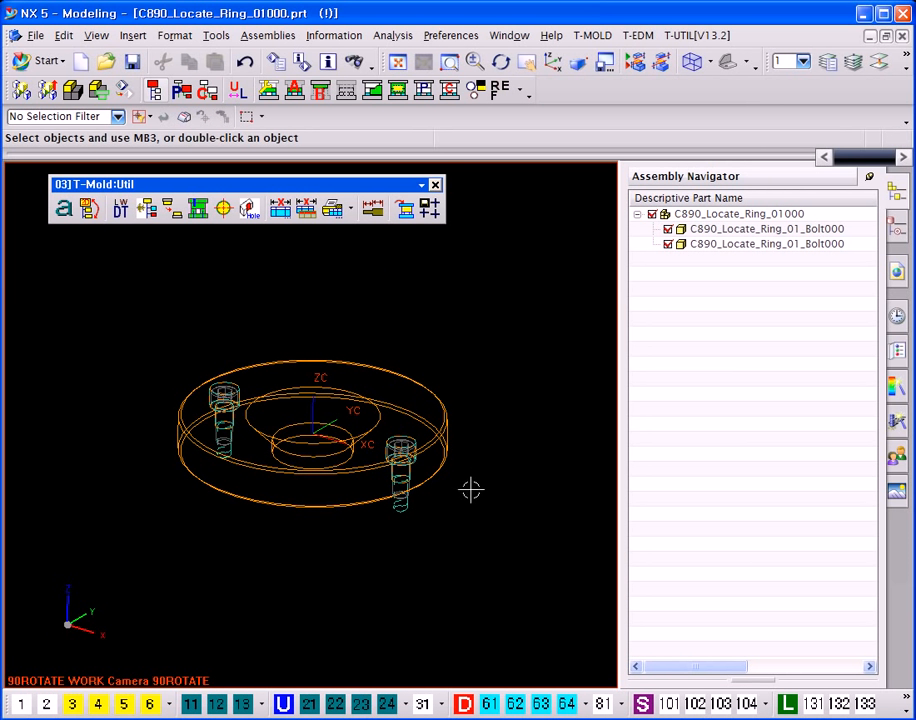
{"action": "left_click", "coordinate": [668, 229]}
{"action": "left_click", "coordinate": [668, 244]}
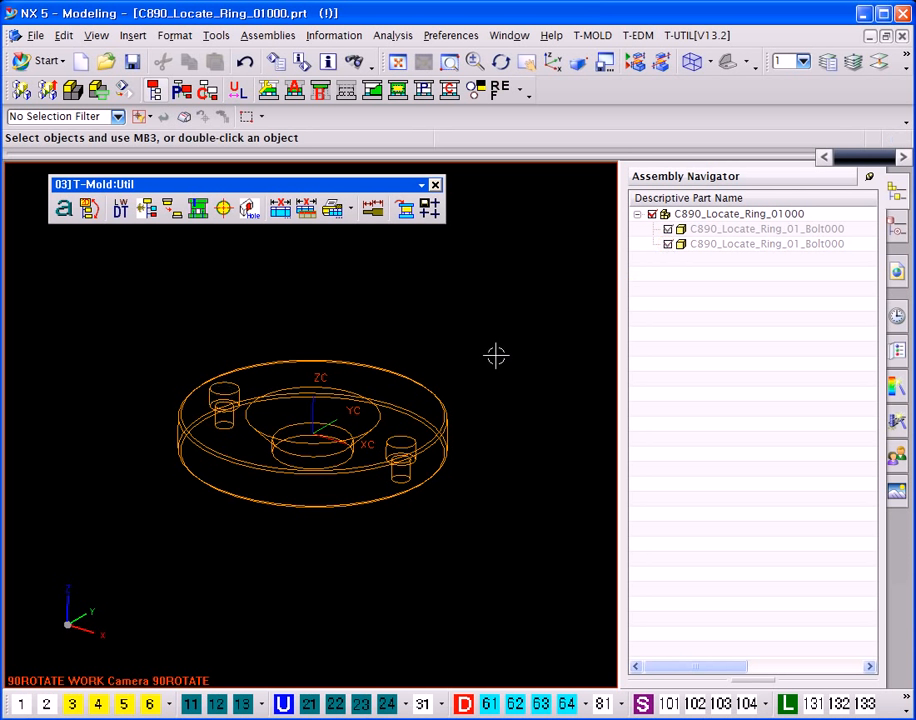
- Switch the locating ring to Drafting and examine the dimensioned views on its drawing sheet
{"action": "key", "text": "ctrl+shift+d"}
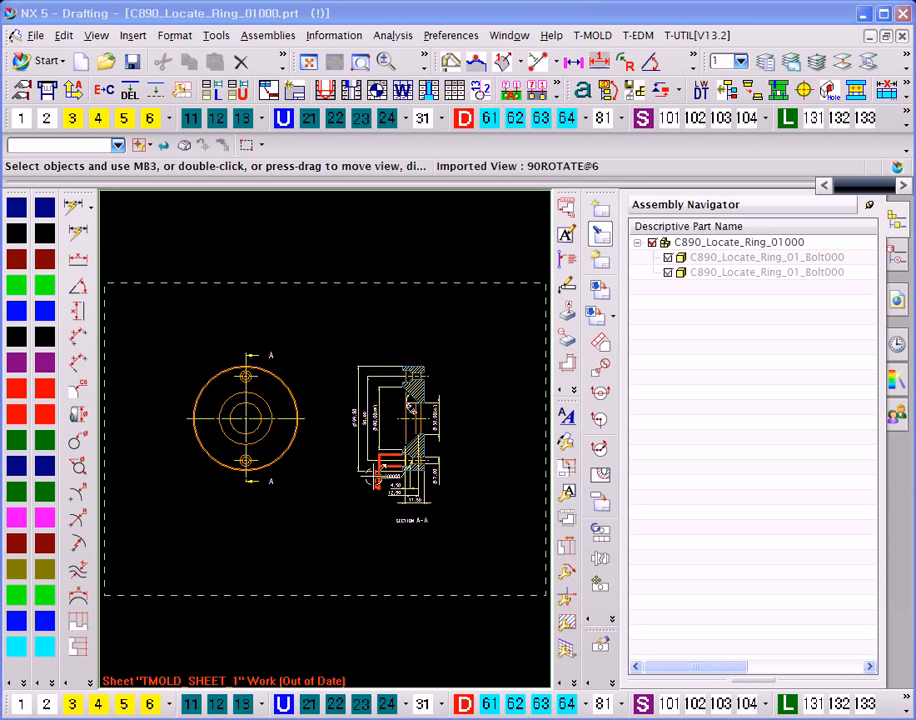
{"action": "middle_click_drag", "start_coordinate": [386, 459], "coordinate": [386, 384], "text": "shift"}
{"action": "scroll", "coordinate": [430, 322], "scroll_direction": "up", "scroll_amount": 3}
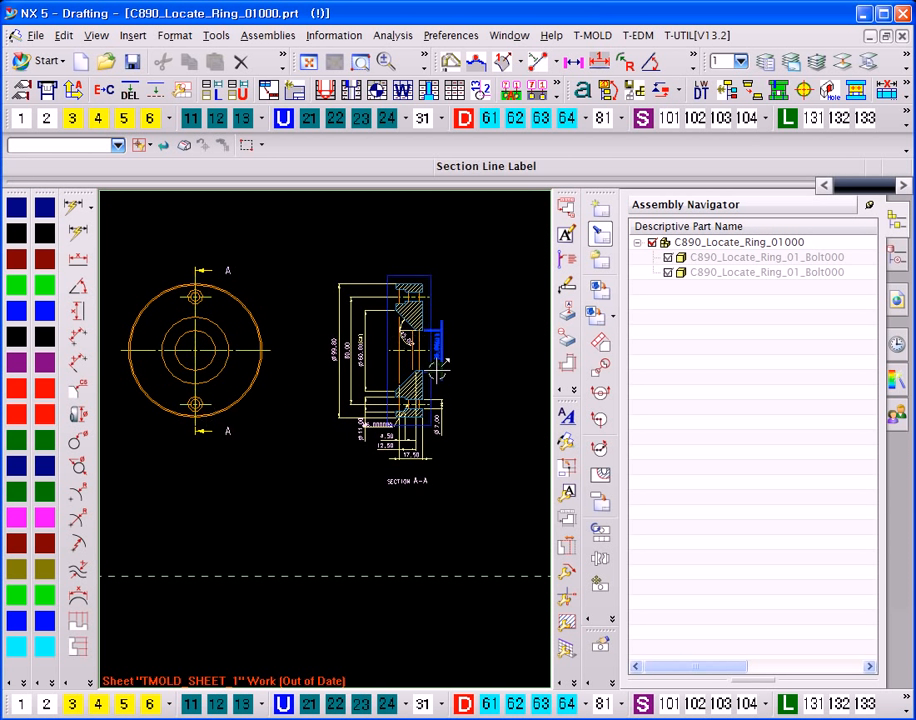
{"action": "scroll", "coordinate": [390, 502], "scroll_direction": "down", "scroll_amount": 2}
{"action": "scroll", "coordinate": [390, 502], "scroll_direction": "down", "scroll_amount": 1}
{"action": "middle_click_drag", "start_coordinate": [430, 501], "coordinate": [420, 451], "text": "shift"}
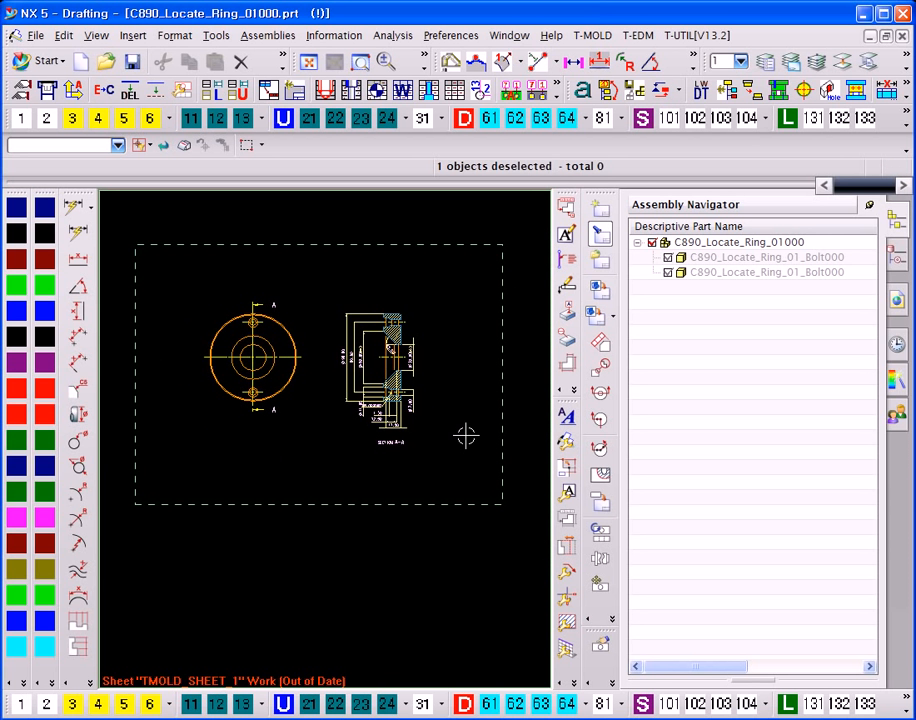
- Go back to Modeling from the locating ring drawing and display the C890_00TOP assembly again
{"action": "key", "text": "ctrl+m"}
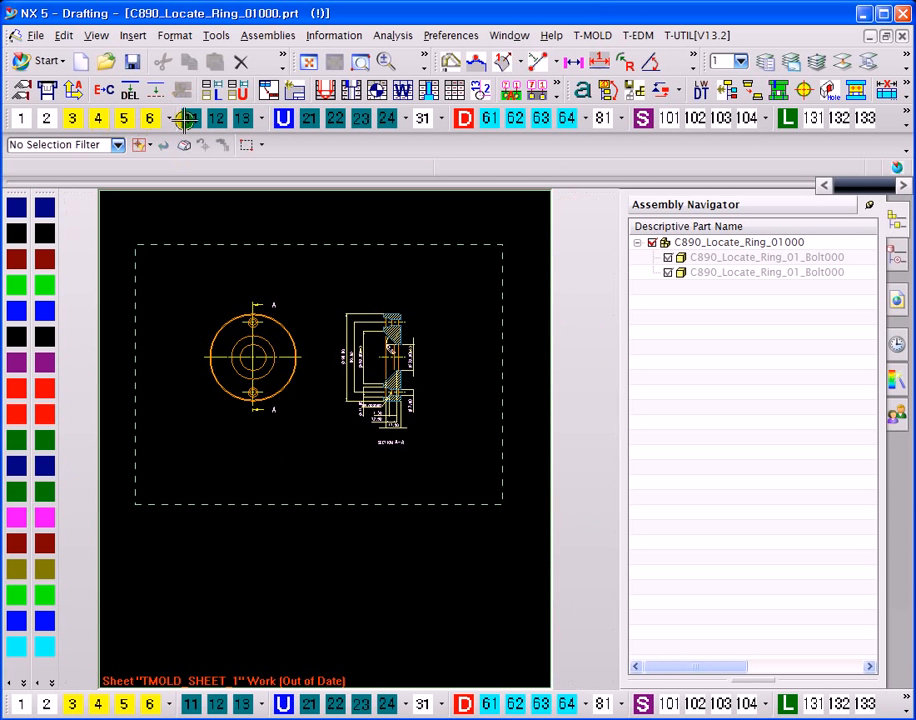
{"action": "key", "text": "Home"}
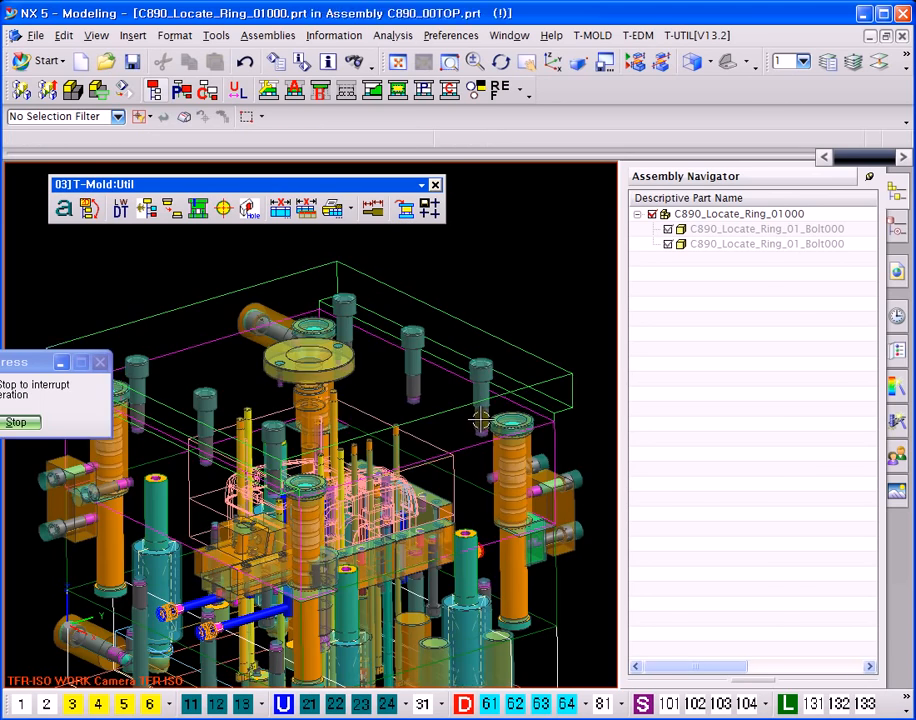
{"action": "middle_click_drag", "start_coordinate": [380, 440], "coordinate": [440, 460]}
{"action": "scroll", "coordinate": [460, 470], "scroll_direction": "up", "scroll_amount": 3}
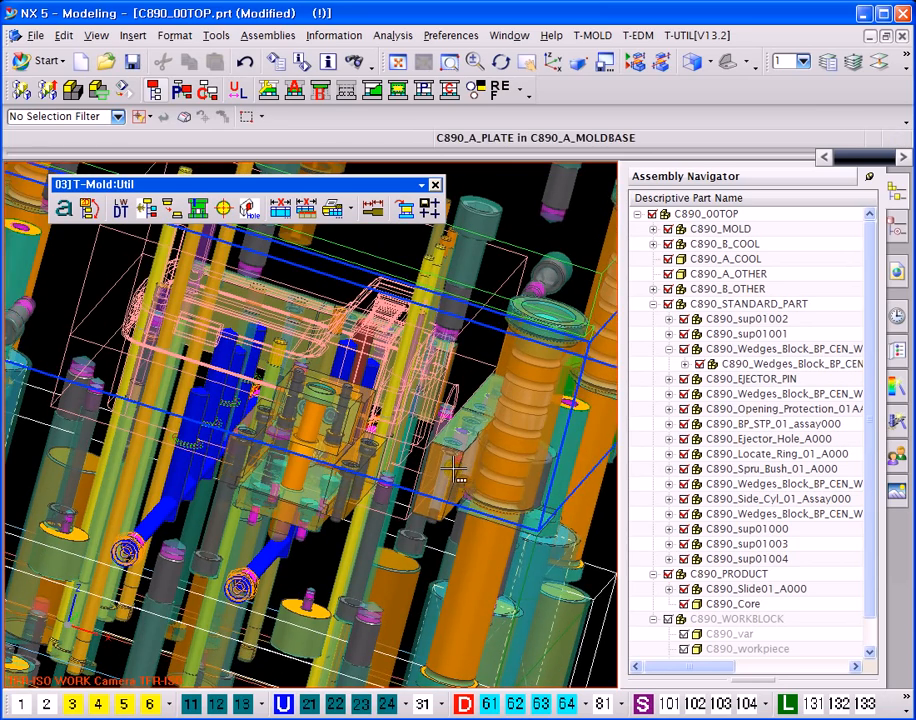
- Display the wedge block C890_Wedges_Block_BP_CEN_W2_A01_SA000 beside the guide pin as its own part
{"action": "left_click", "coordinate": [455, 475]}
{"action": "left_click", "coordinate": [530, 492]}
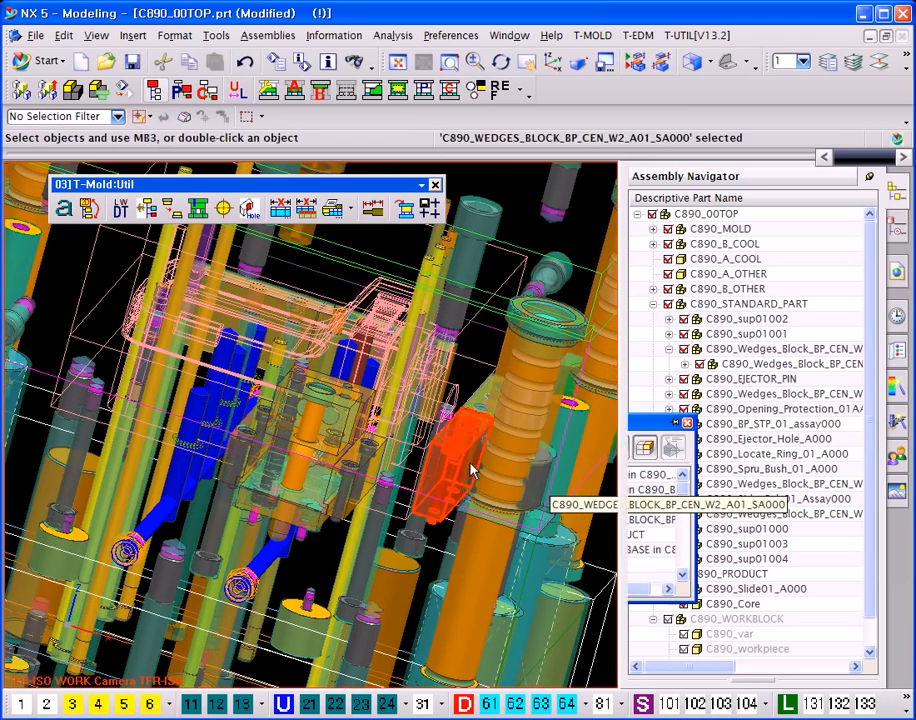
{"action": "right_click", "coordinate": [471, 470]}
{"action": "left_click", "coordinate": [548, 300]}
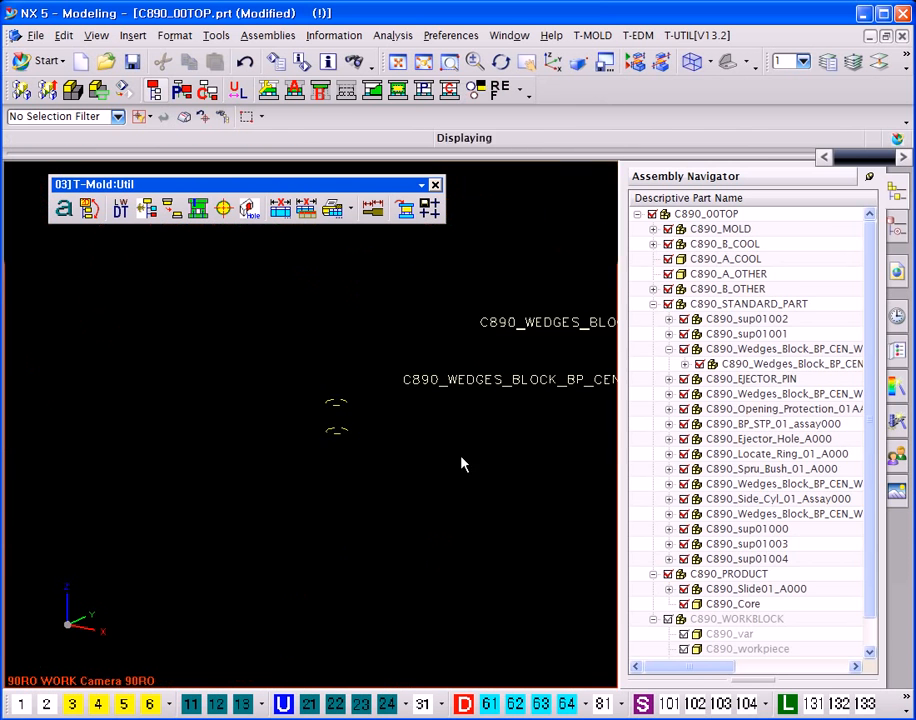
- Hide the wedge block's first and third child components and turn off the layer holding its dashed outline
{"action": "left_click", "coordinate": [761, 213]}
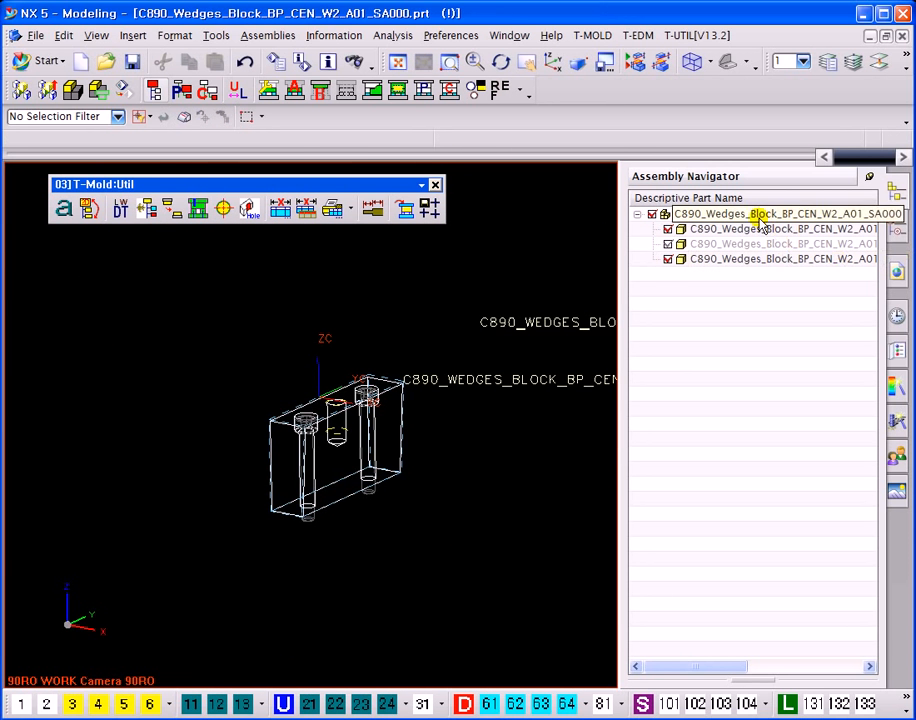
{"action": "left_click", "coordinate": [668, 229]}
{"action": "left_click", "coordinate": [668, 259]}
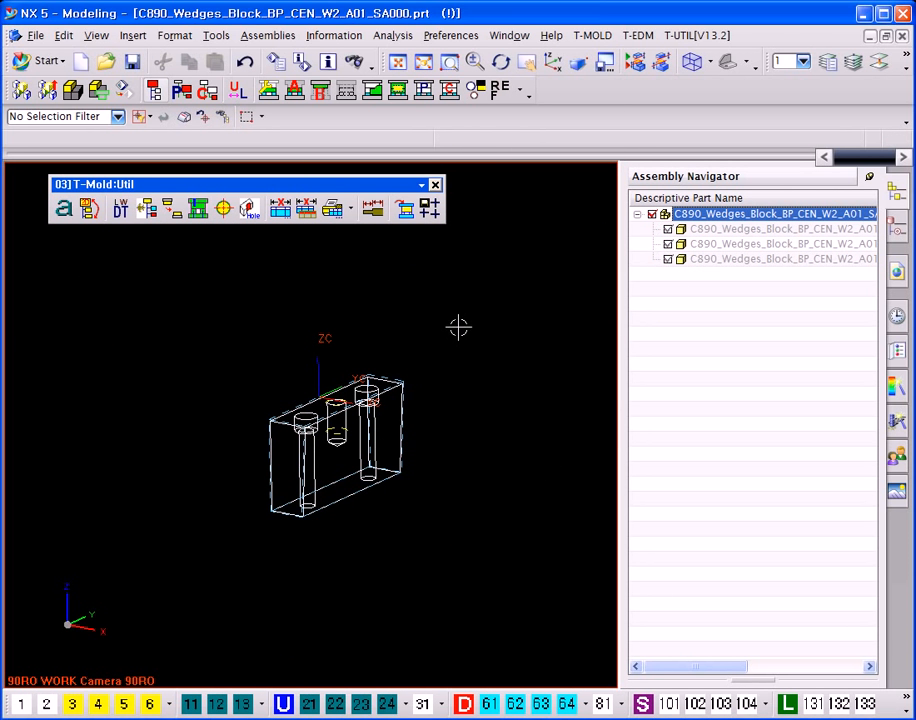
{"action": "key", "text": "ctrl+l"}
{"action": "double_click", "coordinate": [546, 345]}
{"action": "middle_click", "coordinate": [462, 337]}
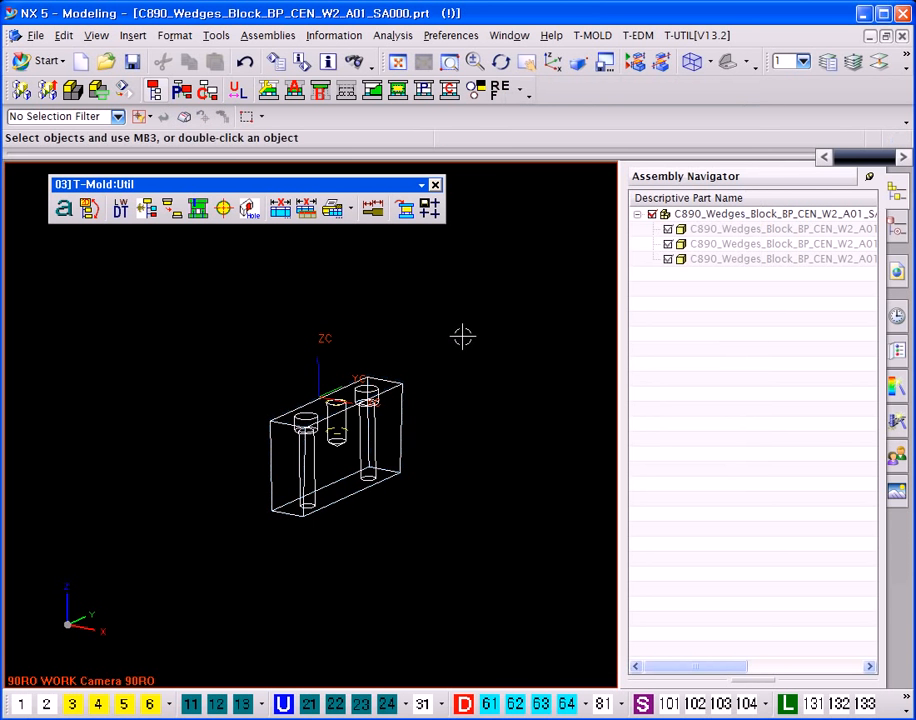
- Switch the wedge block to Drafting and examine the dimensioned views on its drawing sheet
{"action": "key", "text": "ctrl+shift+d"}
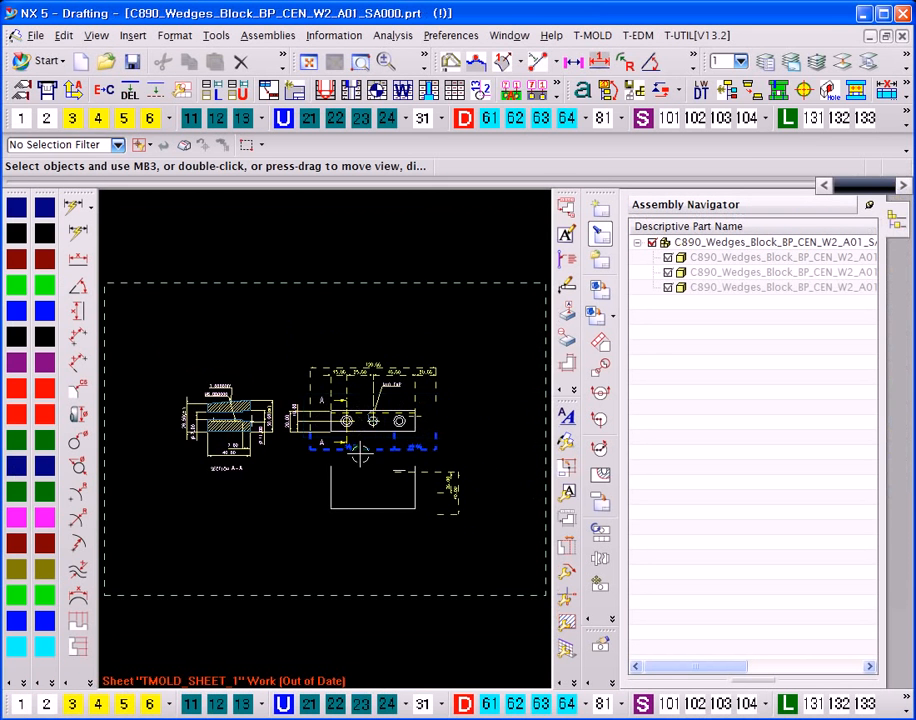
{"action": "scroll", "coordinate": [336, 436], "scroll_direction": "up", "scroll_amount": 2}
{"action": "scroll", "coordinate": [340, 440], "scroll_direction": "down", "scroll_amount": 3}
{"action": "scroll", "coordinate": [360, 448], "scroll_direction": "up", "scroll_amount": 1}
{"action": "middle_click_drag", "start_coordinate": [360, 448], "coordinate": [348, 407], "text": "shift"}
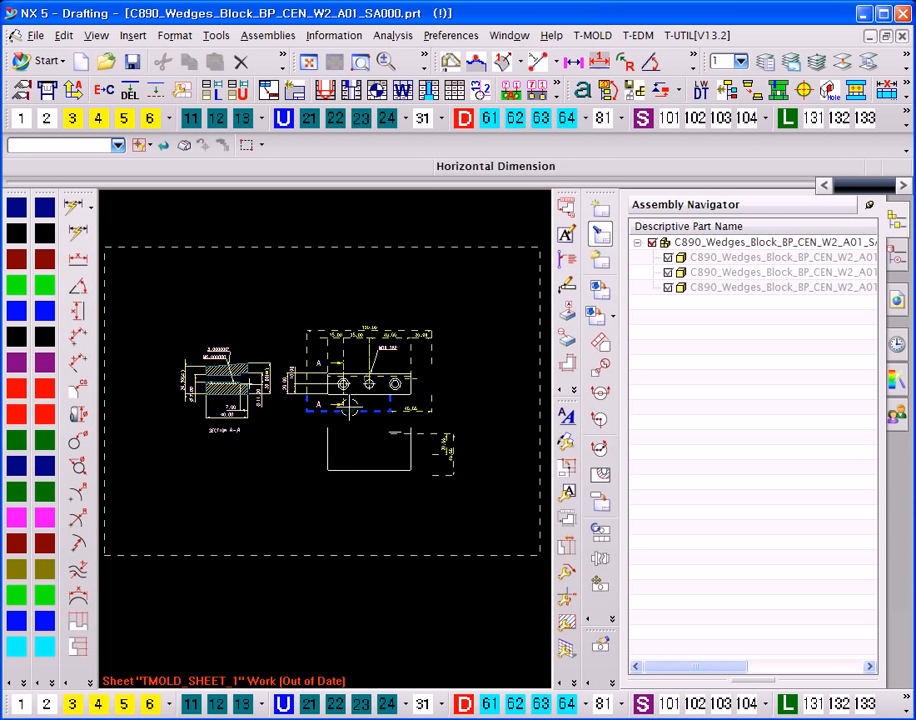
- Switch the wedge block back to Modeling, then redisplay the C890_00TOP assembly in the standard trimetric view
{"action": "key", "text": "ctrl+m"}
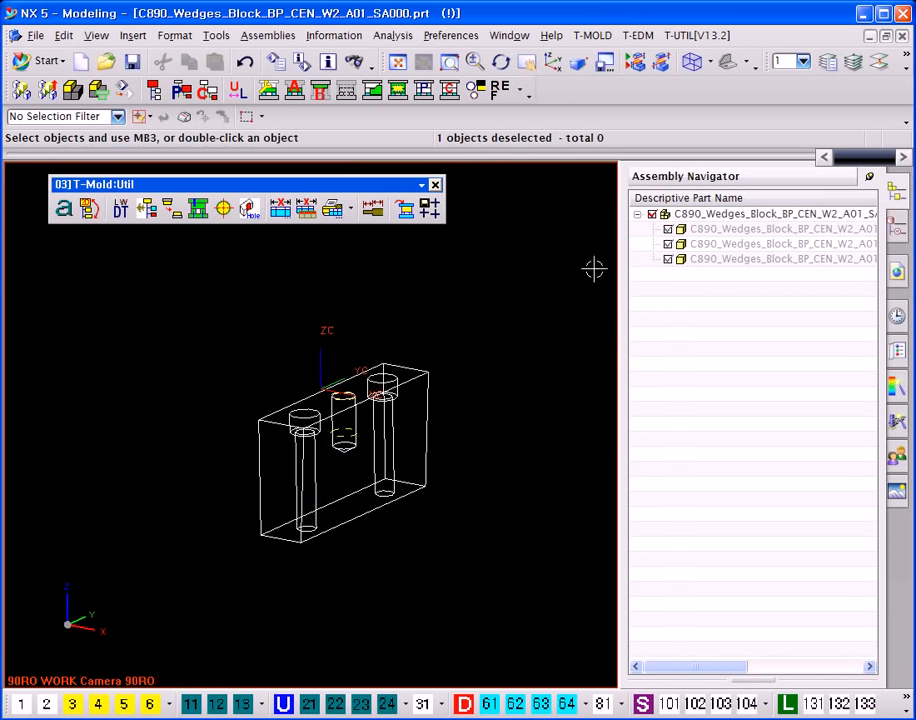
{"action": "middle_click_drag", "start_coordinate": [445, 309], "coordinate": [382, 305], "text": "shift"}
{"action": "left_click", "coordinate": [154, 90]}
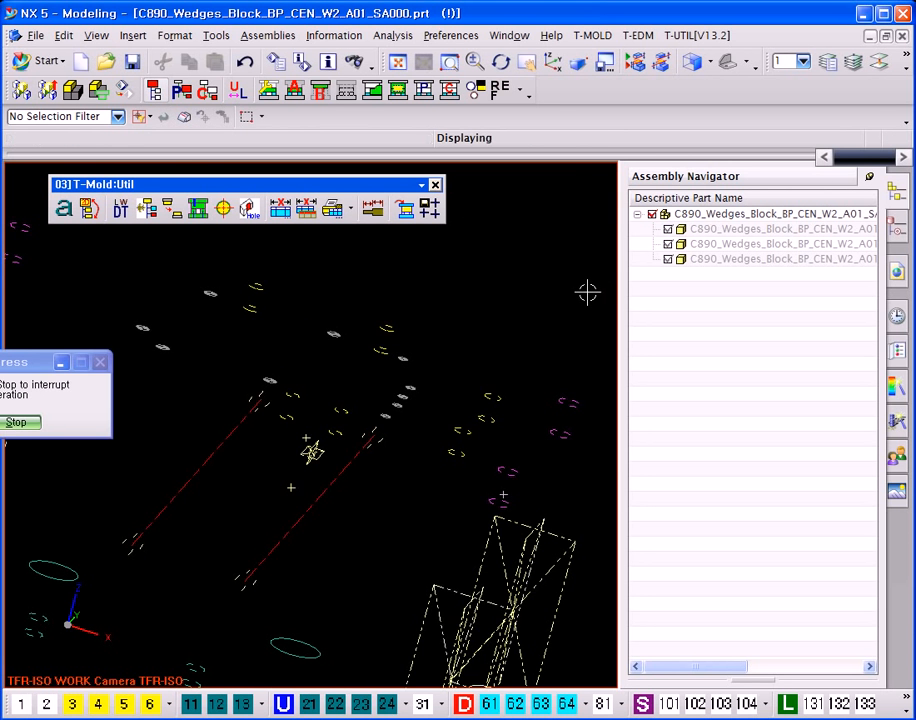
{"action": "scroll", "coordinate": [329, 428], "scroll_direction": "down", "scroll_amount": 2}
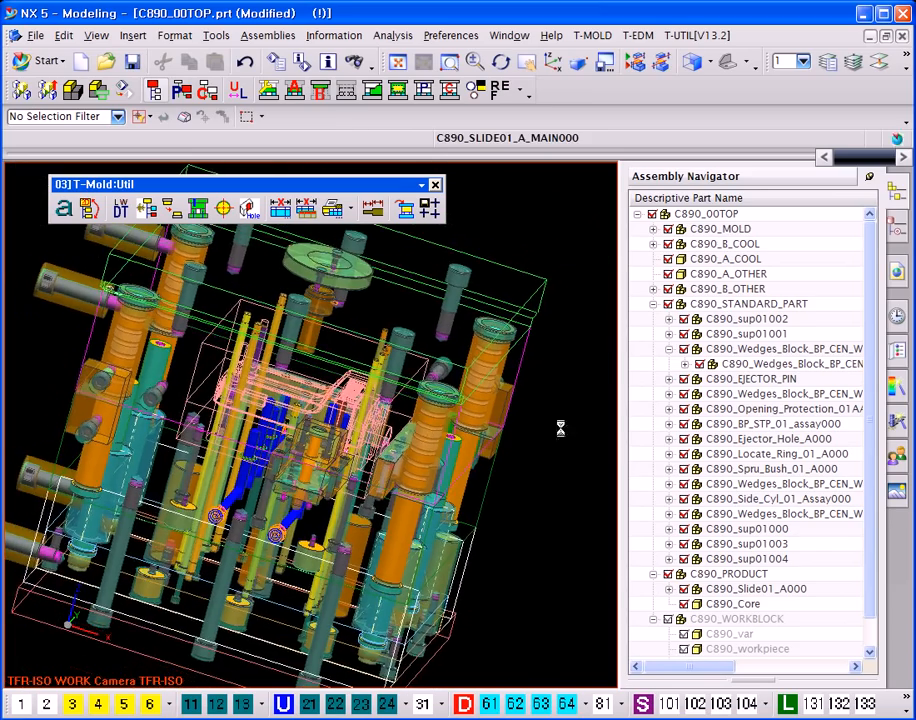
{"action": "key", "text": "Home"}
{"action": "middle_click_drag", "start_coordinate": [580, 313], "coordinate": [564, 340], "text": "shift"}
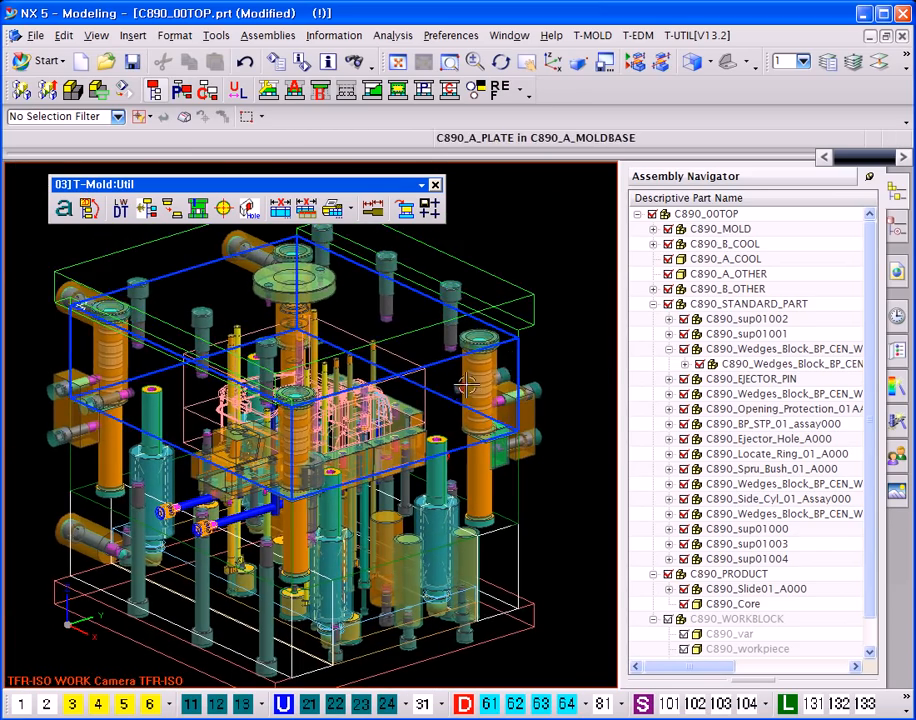
{"action": "middle_click_drag", "start_coordinate": [552, 366], "coordinate": [563, 388]}
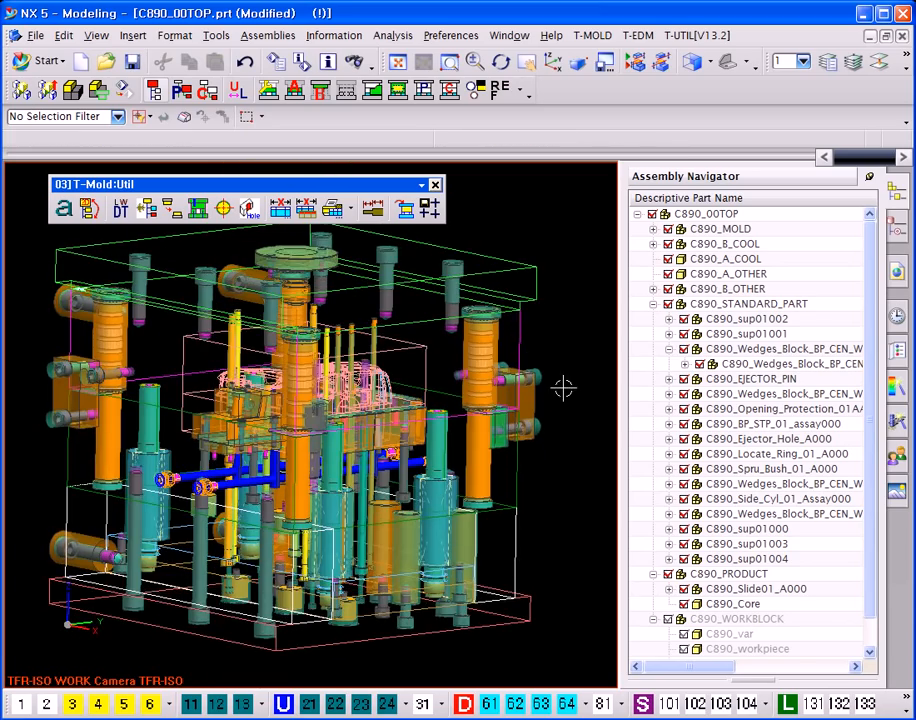
{"action": "middle_click_drag", "start_coordinate": [567, 337], "coordinate": [558, 365]}
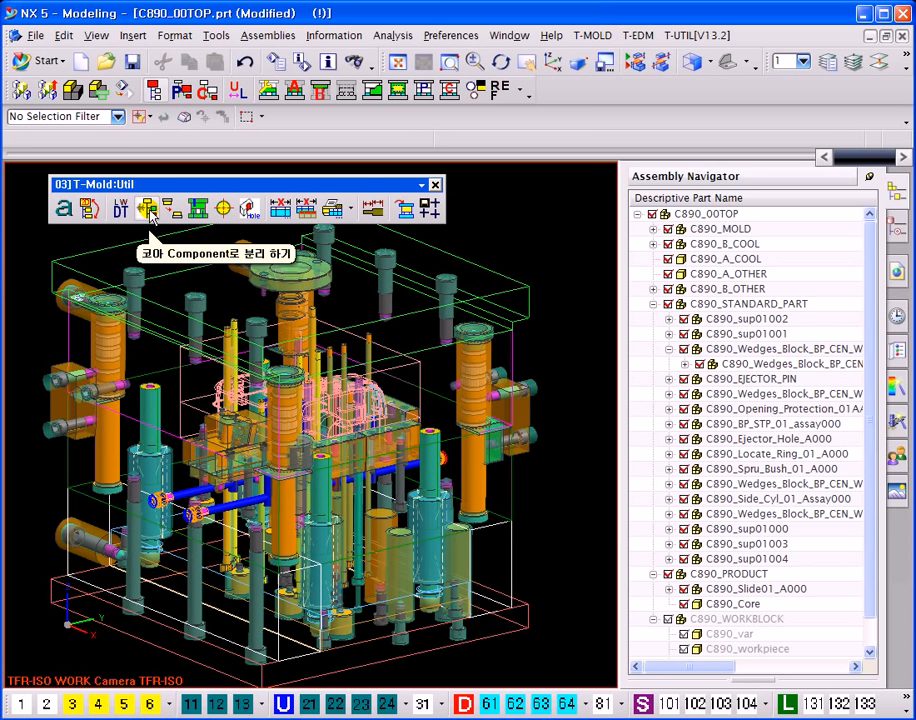
{"action": "scroll", "coordinate": [226, 410], "scroll_direction": "down", "scroll_amount": 3}
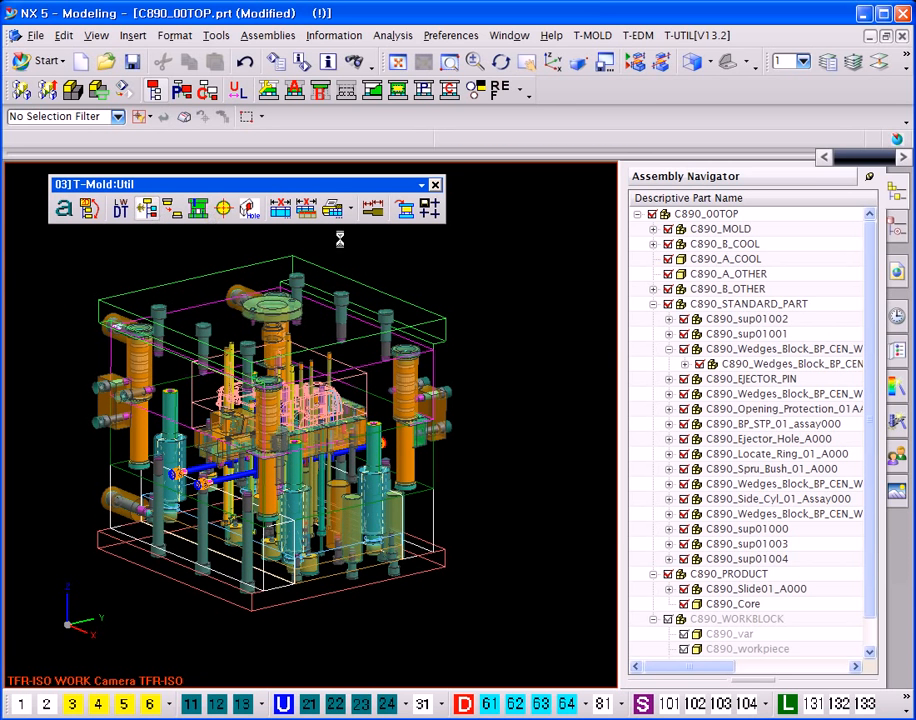
{"action": "key", "text": "Escape"}
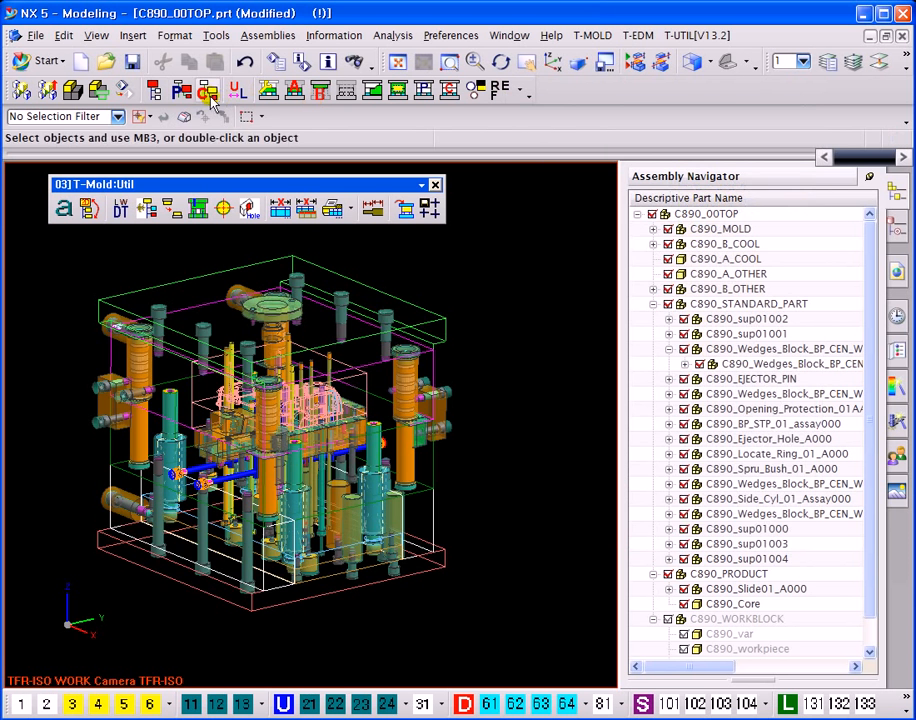
- Display C890_Core as its own part and examine the core body from the side, from below and in trimetric view
{"action": "left_click", "coordinate": [207, 94]}
{"action": "middle_click_drag", "start_coordinate": [488, 348], "coordinate": [474, 309], "text": "shift"}
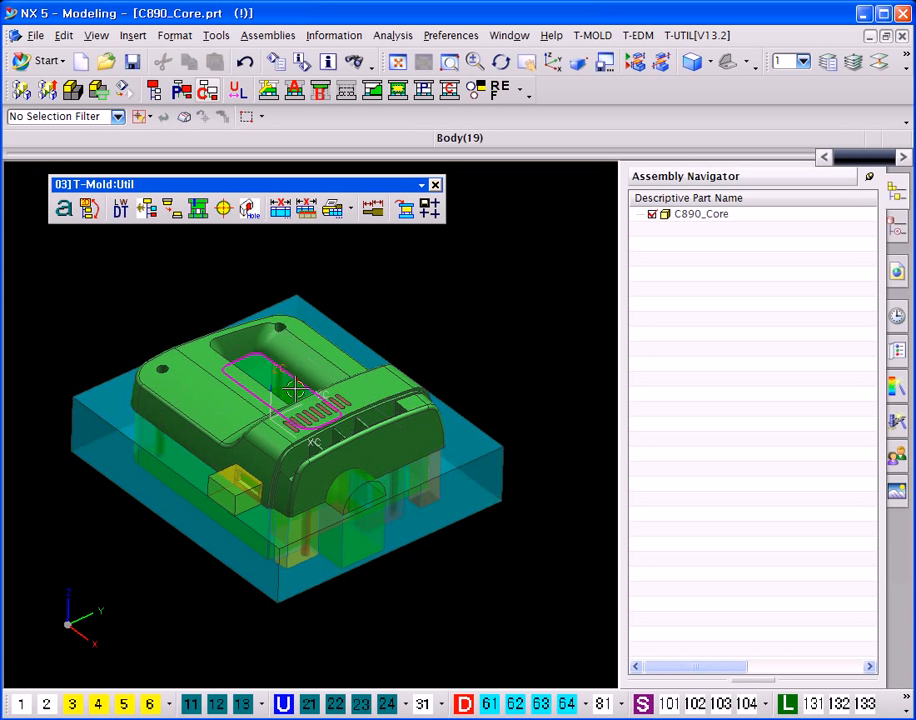
{"action": "left_click", "coordinate": [453, 492]}
{"action": "middle_click_drag", "start_coordinate": [482, 464], "coordinate": [280, 547]}
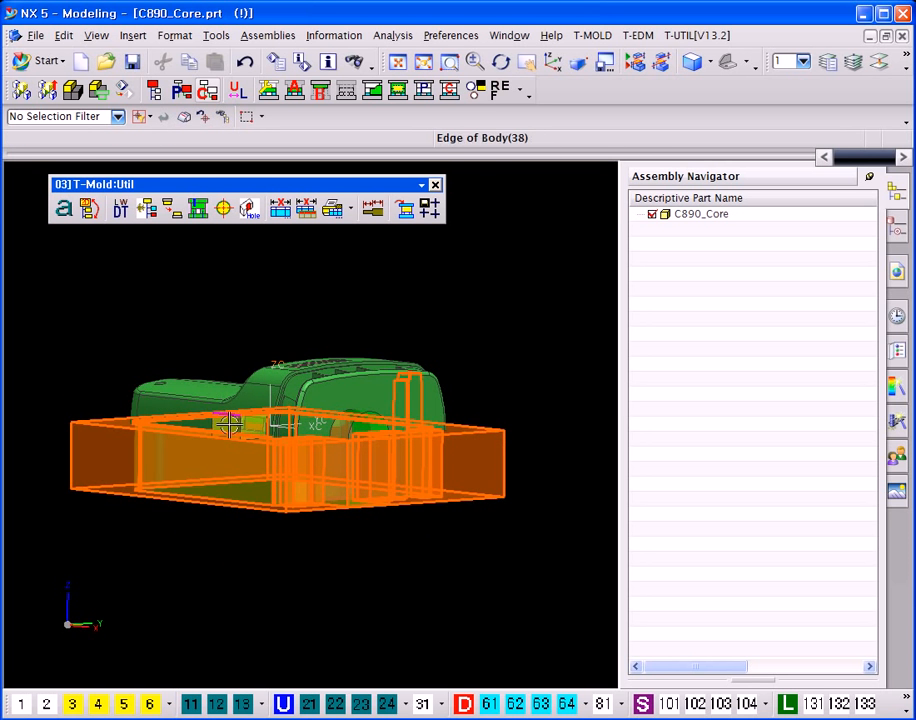
{"action": "middle_click_drag", "start_coordinate": [419, 526], "coordinate": [354, 440]}
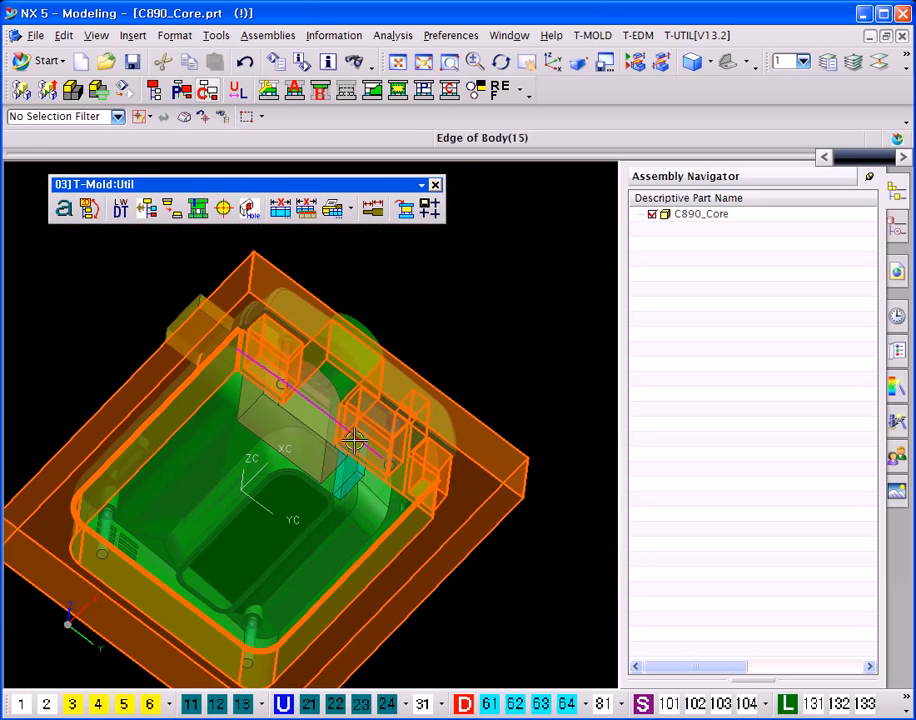
{"action": "key", "text": "Home"}
{"action": "key", "text": "Escape"}
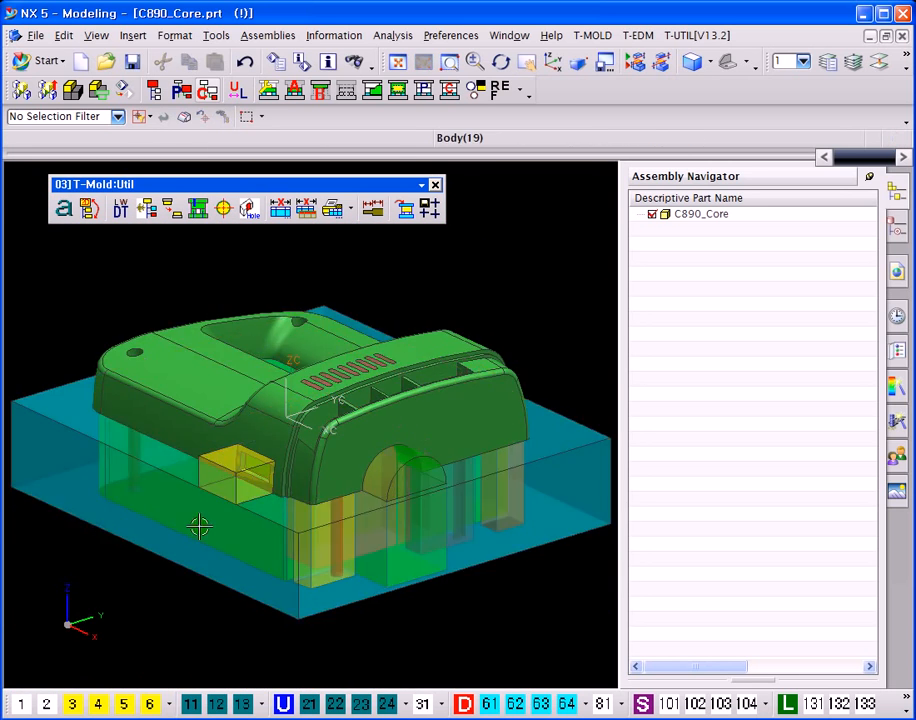
{"action": "middle_click_drag", "start_coordinate": [198, 526], "coordinate": [441, 348], "text": "ctrl"}
{"action": "middle_click_drag", "start_coordinate": [413, 386], "coordinate": [416, 374], "text": "shift"}
- Make layer 21 selectable and layer 5 invisible in the core part's layer settings
{"action": "key", "text": "ctrl+l"}
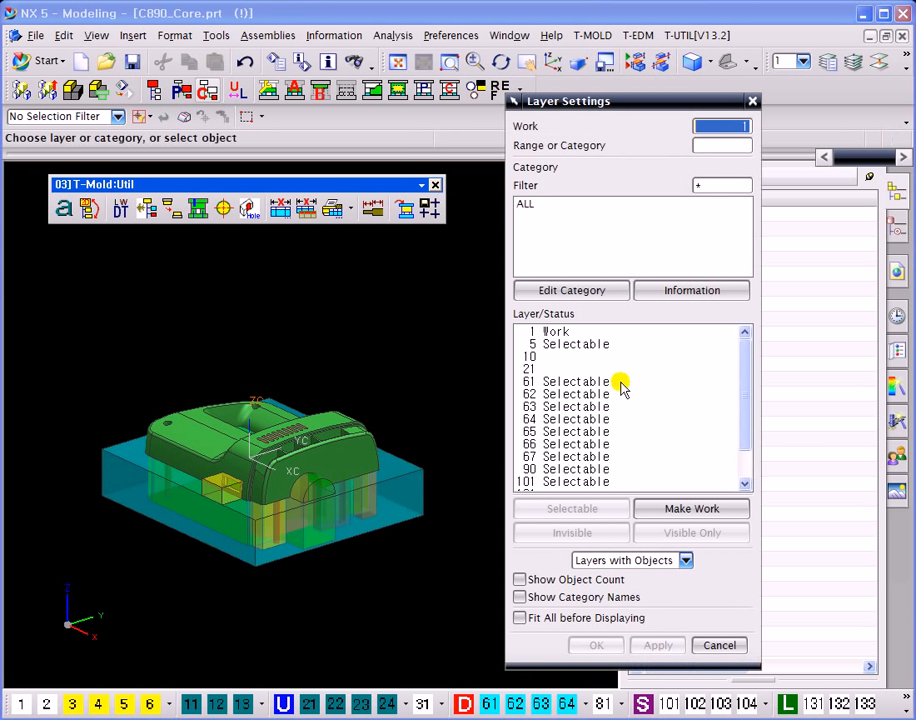
{"action": "double_click", "coordinate": [542, 371]}
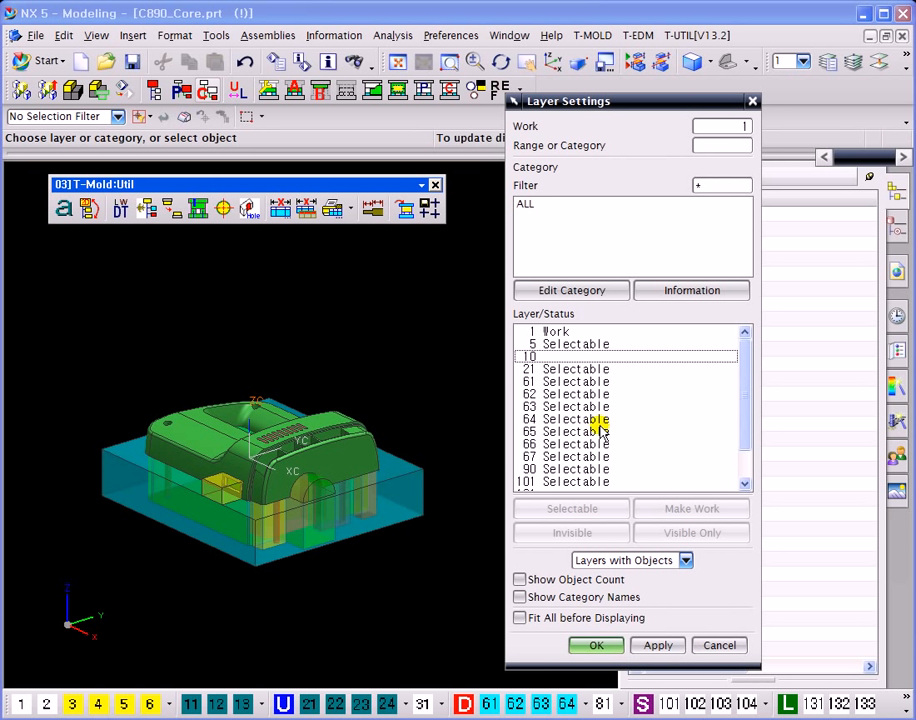
{"action": "double_click", "coordinate": [558, 346]}
{"action": "left_click_drag", "start_coordinate": [747, 423], "coordinate": [745, 458]}
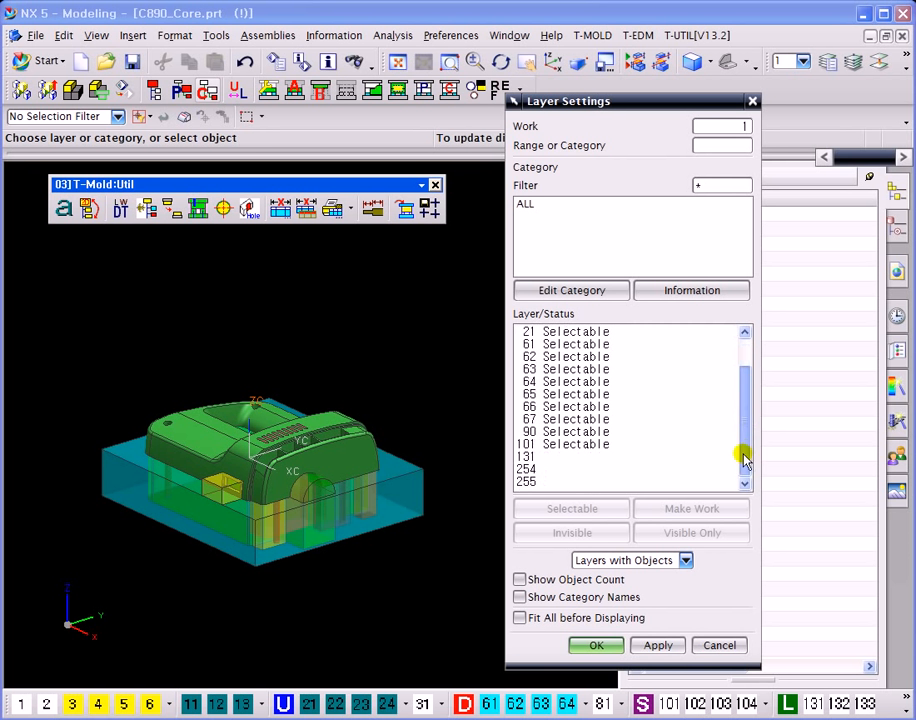
{"action": "key", "text": "Return"}
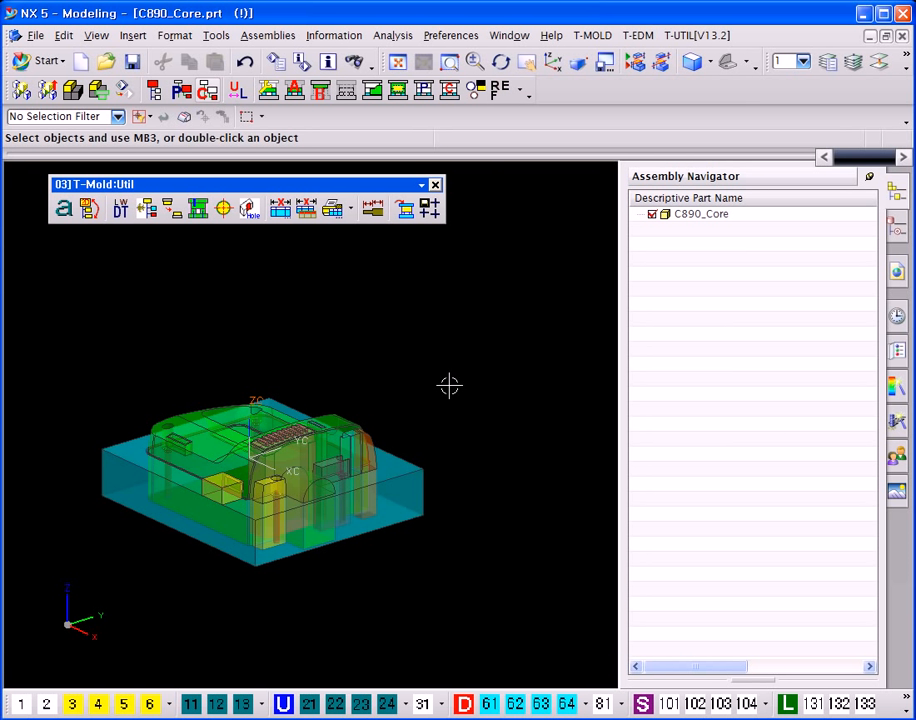
{"action": "scroll", "coordinate": [350, 337], "scroll_direction": "up", "scroll_amount": 2}
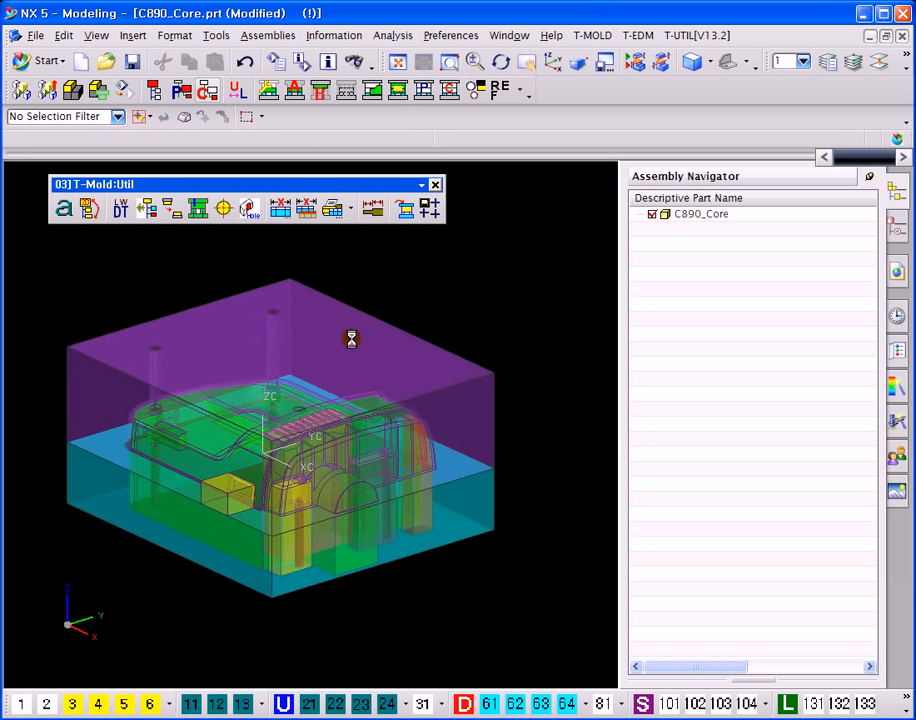
{"action": "scroll", "coordinate": [272, 374], "scroll_direction": "down", "scroll_amount": 3}
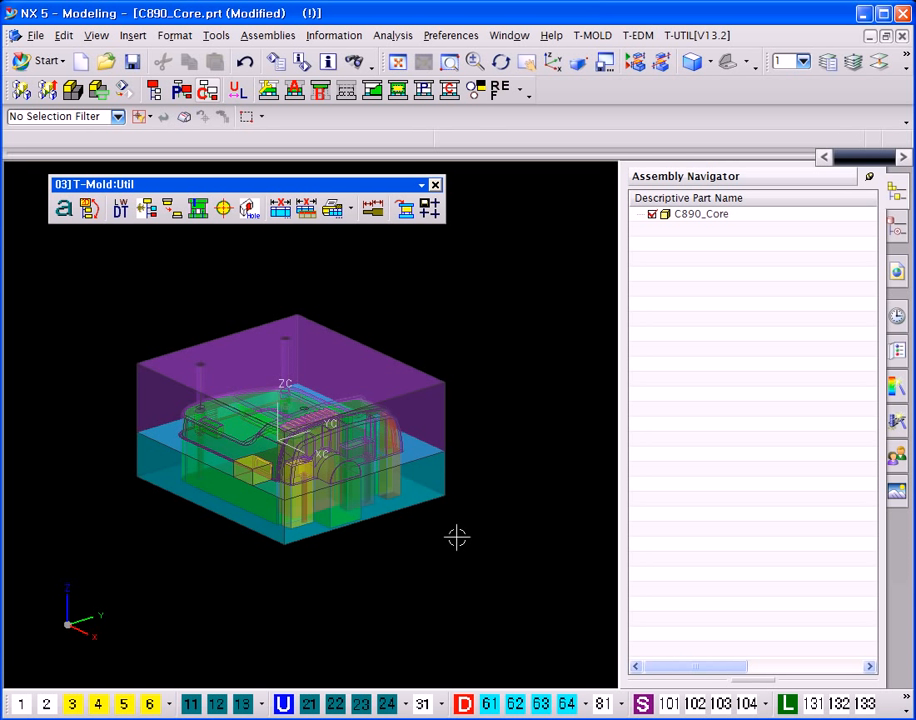
{"action": "mouse_move", "coordinate": [516, 352]}
{"action": "middle_mouse_down", "text": "shift"}
{"action": "mouse_move", "coordinate": [515, 360]}
{"action": "mouse_move", "coordinate": [505, 333]}
{"action": "mouse_move", "coordinate": [505, 344]}
{"action": "middle_mouse_up", "text": "shift"}
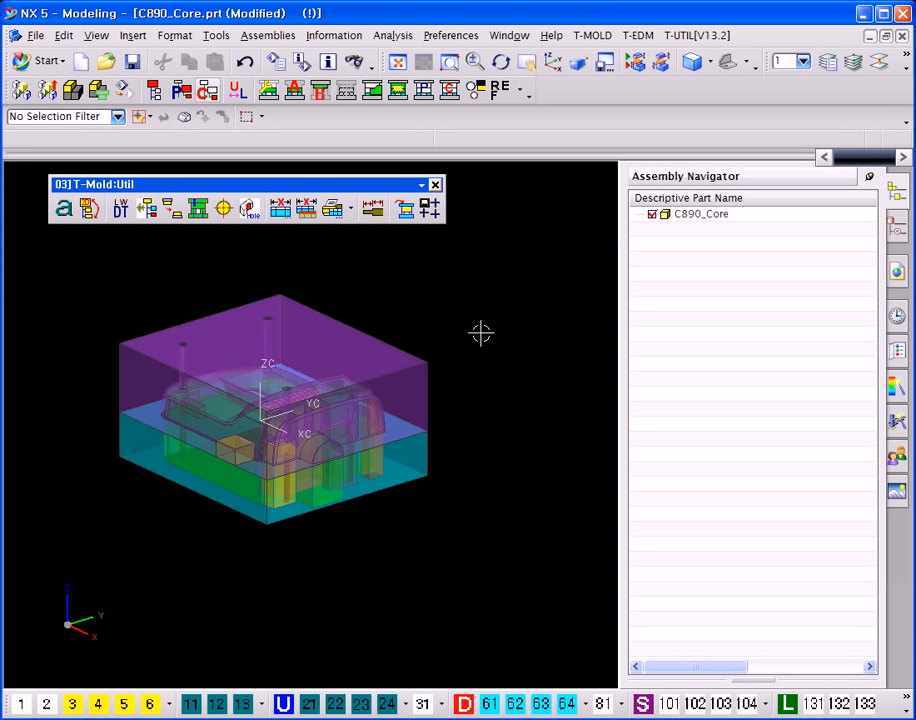
- Review the core part's list of layers with objects and their status, then inspect the purple block above the core
{"action": "key", "text": "ctrl+l"}
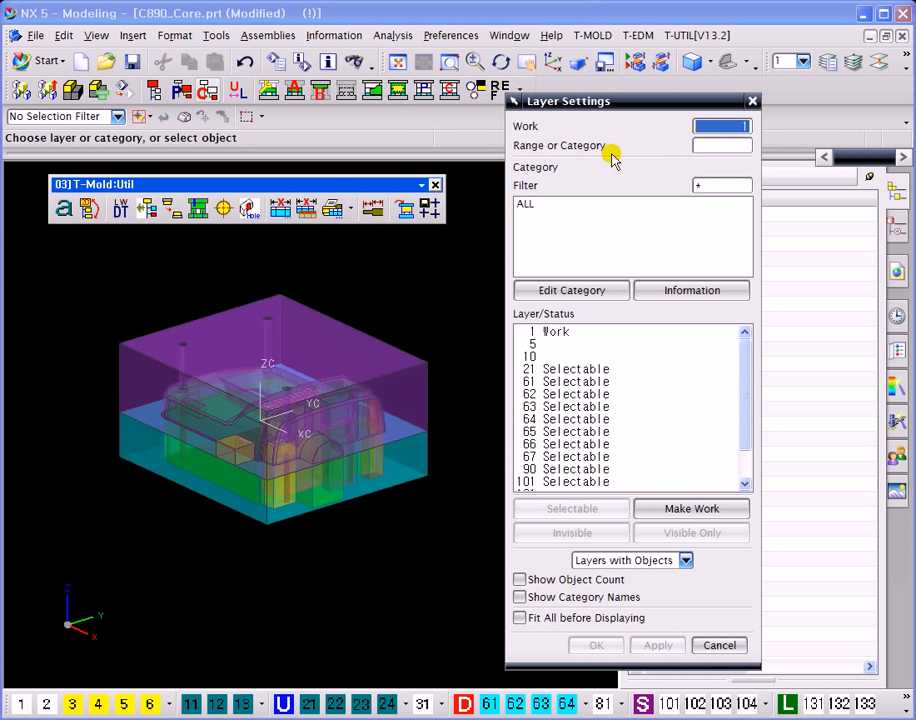
{"action": "left_click_drag", "start_coordinate": [575, 105], "coordinate": [581, 84]}
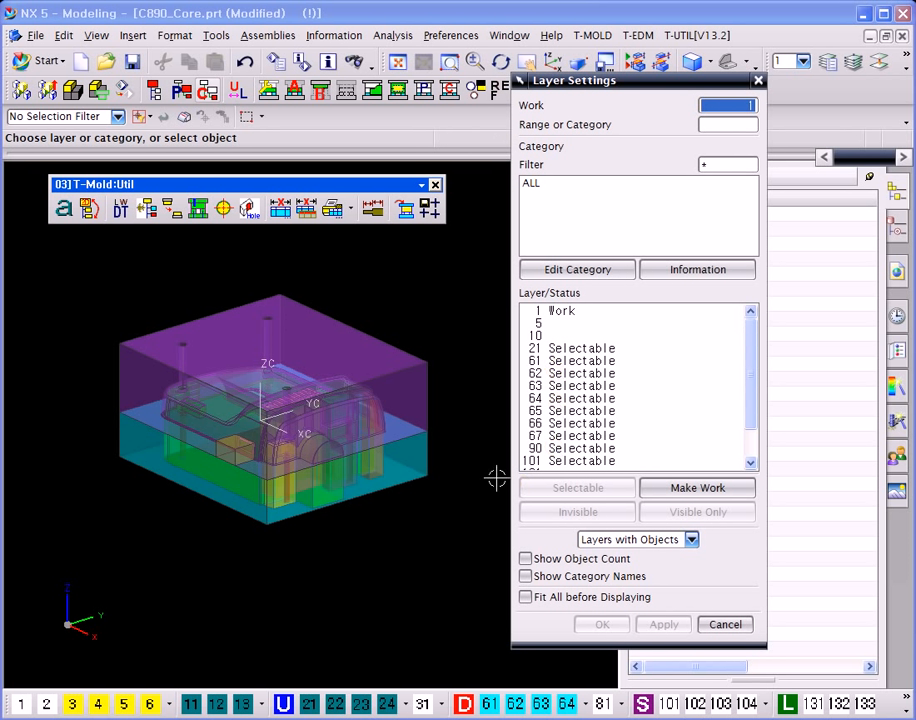
{"action": "left_click_drag", "start_coordinate": [749, 382], "coordinate": [706, 437]}
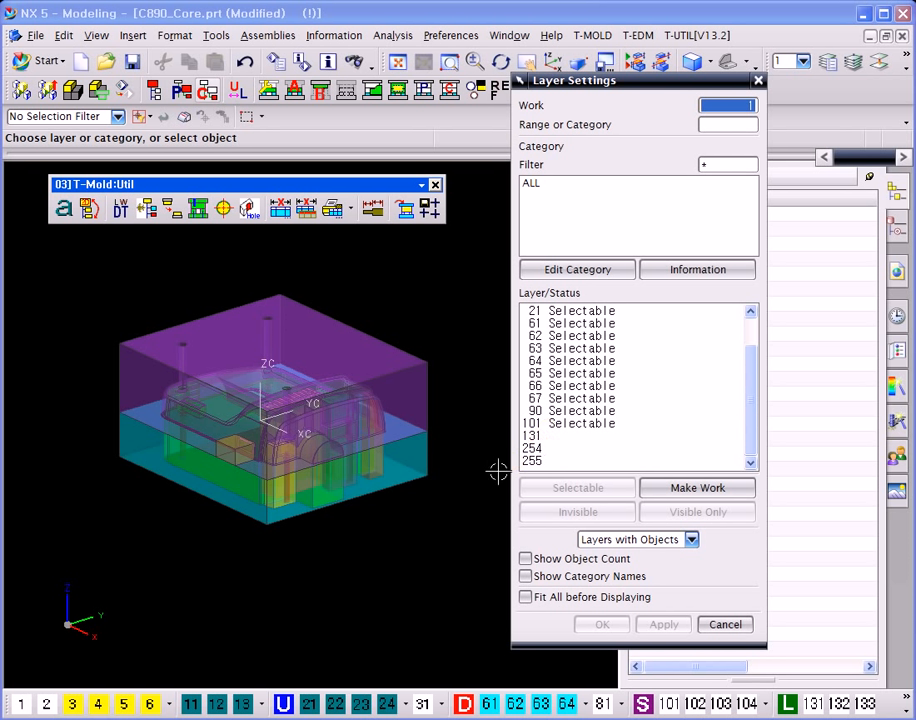
{"action": "left_click", "coordinate": [723, 624]}
{"action": "middle_click", "coordinate": [478, 294]}
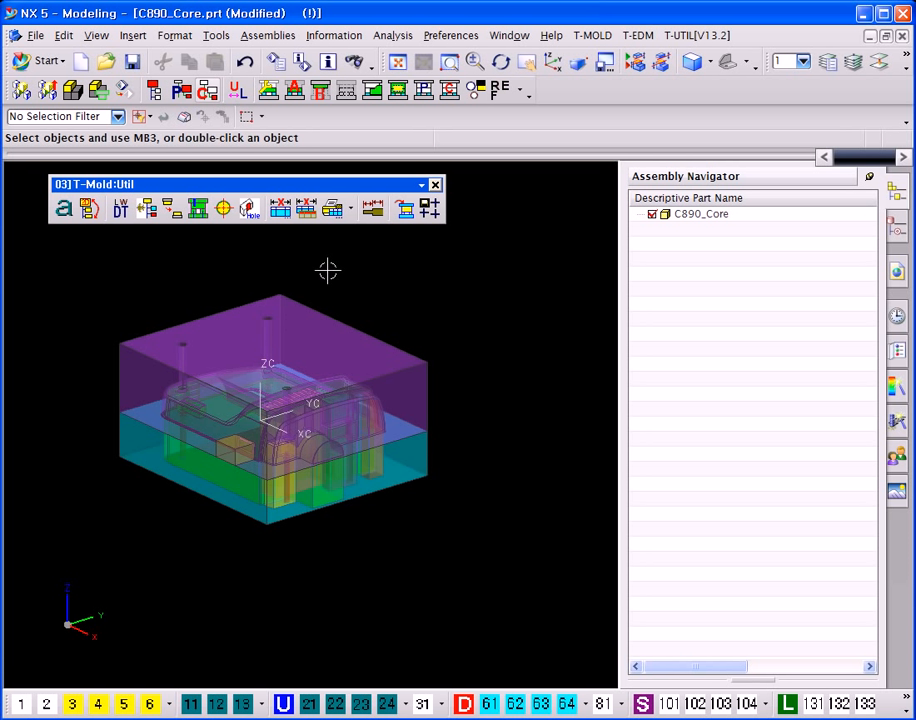
{"action": "scroll", "coordinate": [328, 270], "scroll_direction": "up", "scroll_amount": 1}
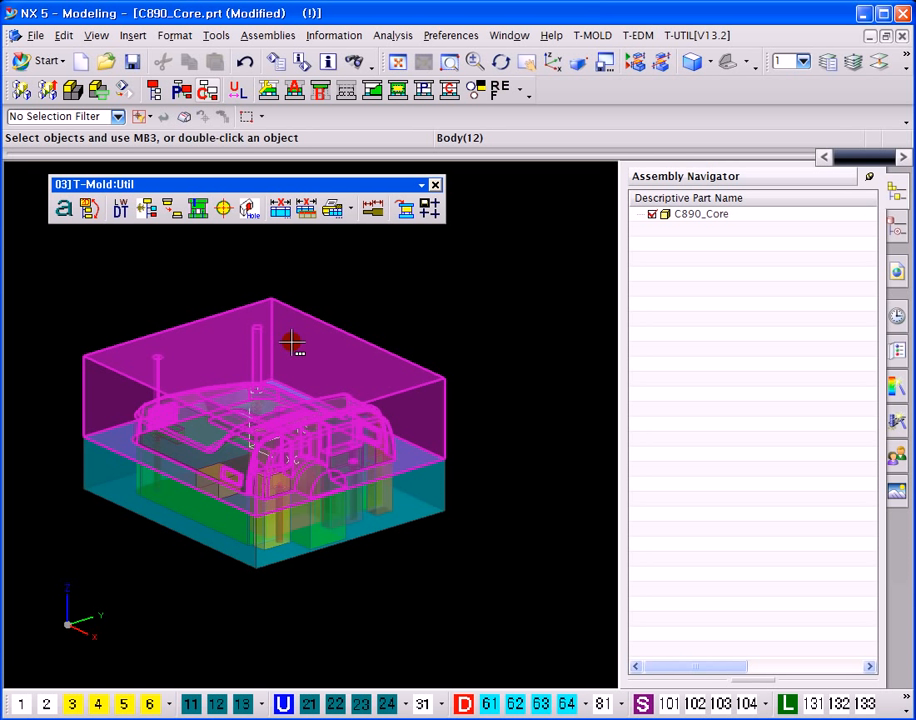
{"action": "scroll", "coordinate": [420, 327], "scroll_direction": "down", "scroll_amount": 1}
{"action": "middle_click_drag", "start_coordinate": [431, 334], "coordinate": [456, 326], "text": "shift"}
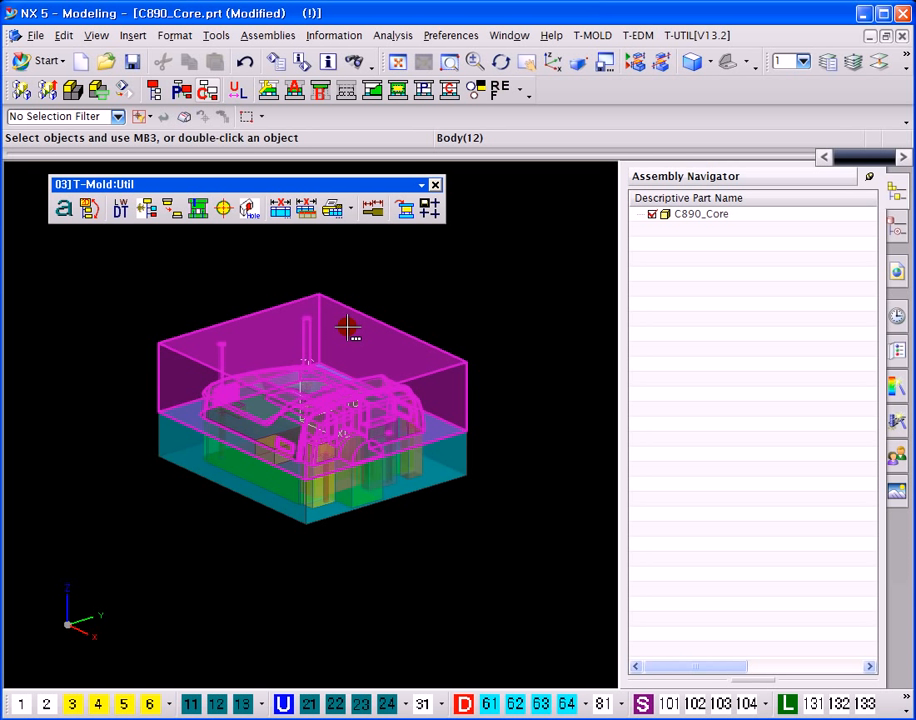
{"action": "middle_click_drag", "start_coordinate": [456, 290], "coordinate": [431, 298], "text": "shift"}
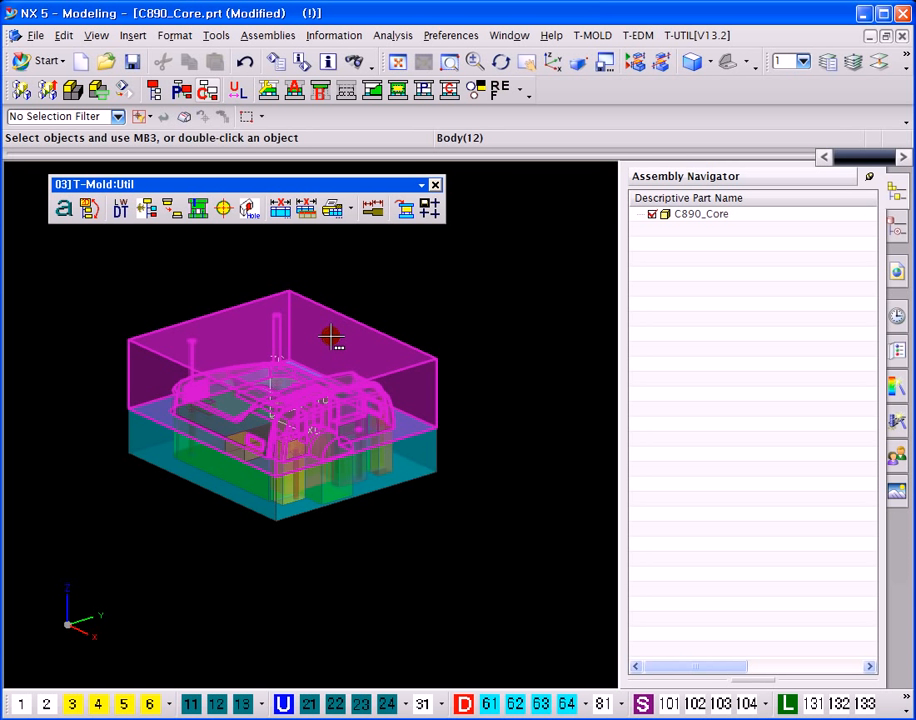
{"action": "right_click", "coordinate": [680, 103]}
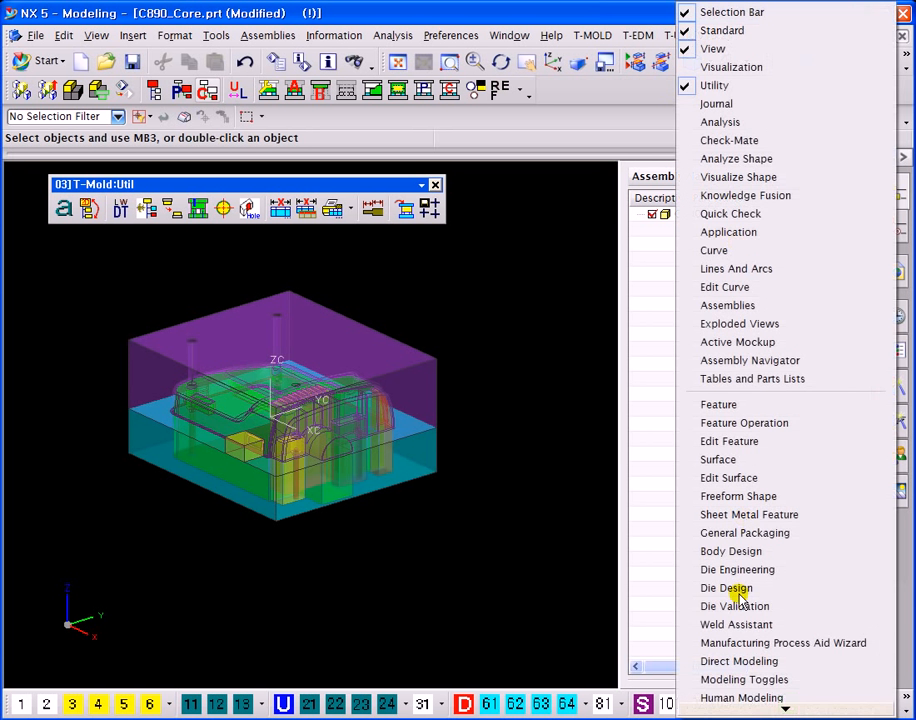
{"action": "mouse_move", "coordinate": [793, 708]}
{"action": "scroll", "coordinate": [785, 710], "scroll_direction": "down", "scroll_amount": 6}
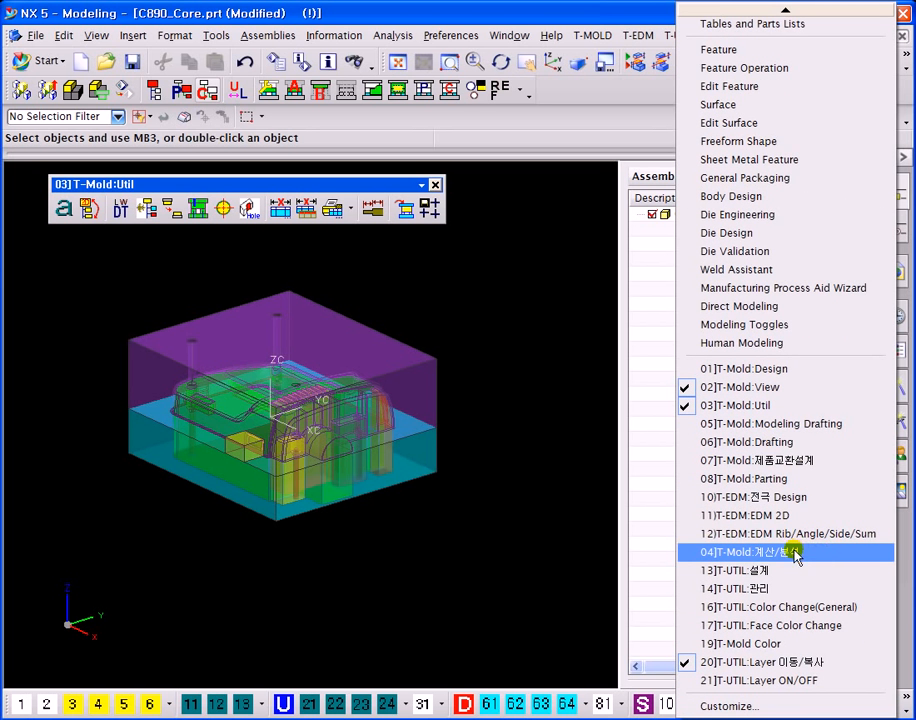
{"action": "left_click", "coordinate": [796, 570]}
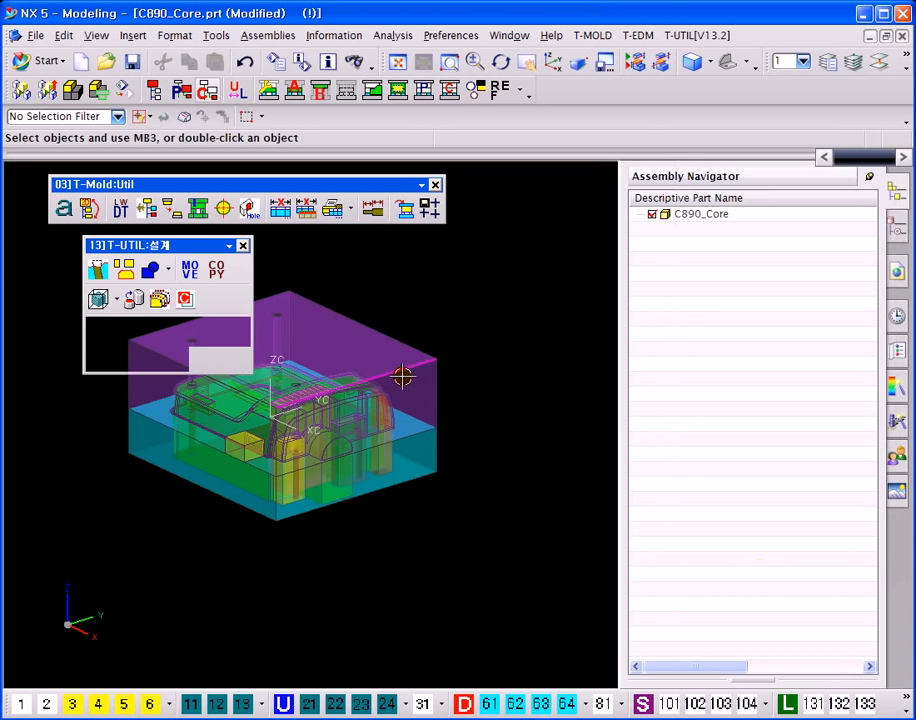
- Show the 14]T-UTIL:관리 toolbar, arrange it in a single row and place it below the 03]T-Mold:Util toolbar
{"action": "right_click", "coordinate": [577, 116]}
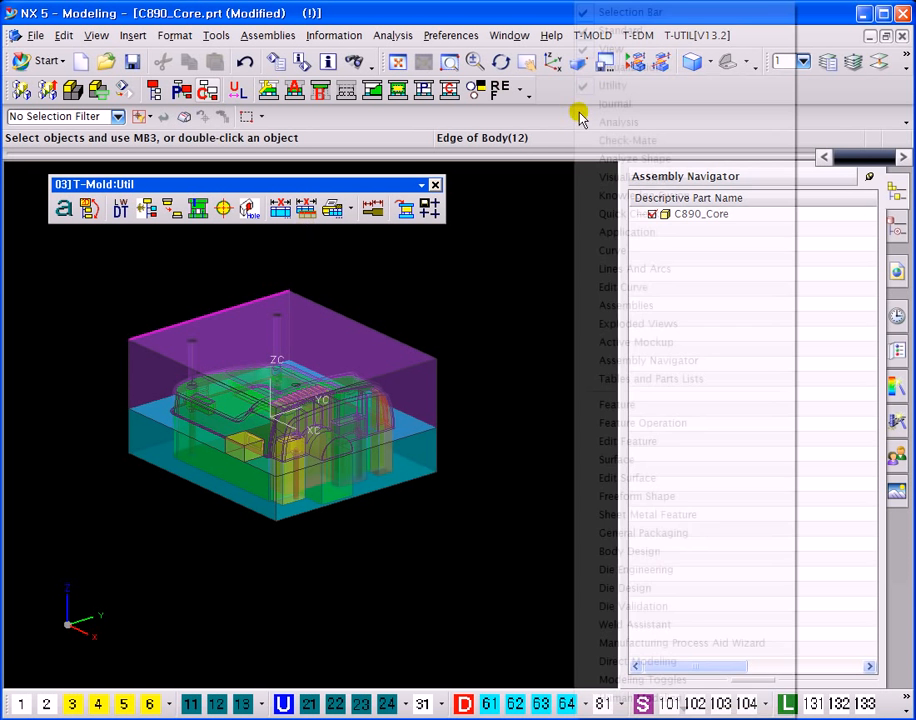
{"action": "scroll", "coordinate": [683, 700], "scroll_direction": "down", "scroll_amount": 5}
{"action": "scroll", "coordinate": [690, 670], "scroll_direction": "down", "scroll_amount": 5}
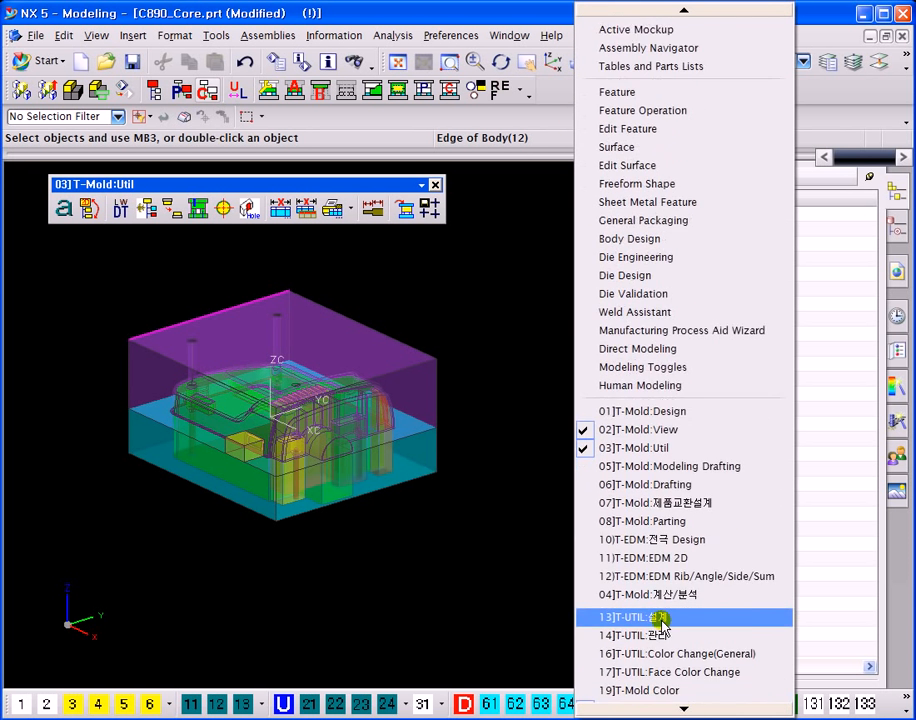
{"action": "left_click", "coordinate": [663, 590]}
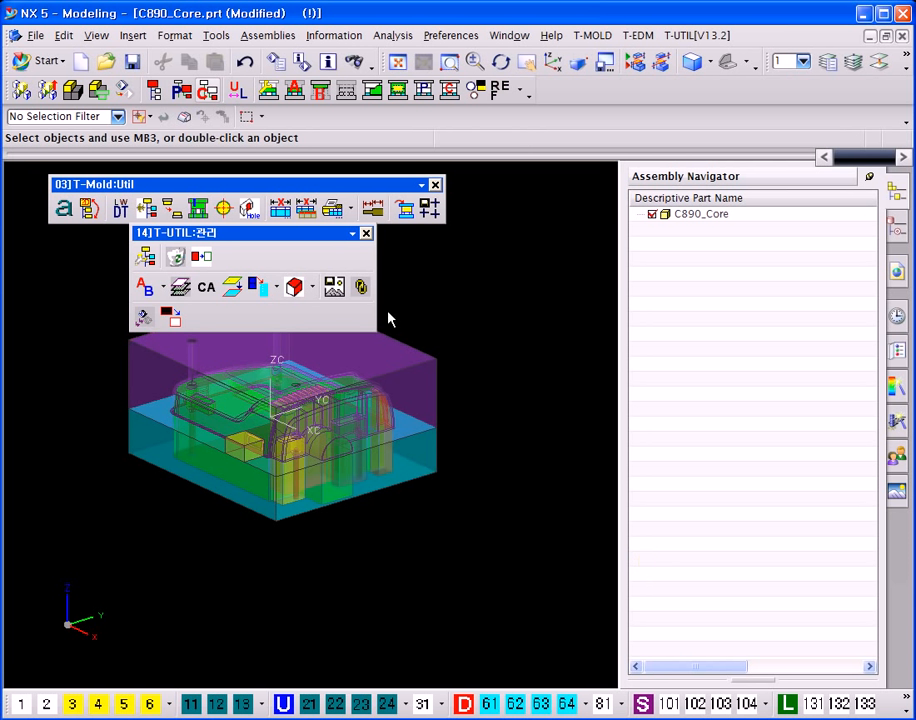
{"action": "left_click_drag", "start_coordinate": [399, 302], "coordinate": [520, 255]}
{"action": "left_click_drag", "start_coordinate": [194, 231], "coordinate": [130, 233]}
- Open the category editor for layer 21 from the layer settings, examine its fields and leave without creating a category
{"action": "middle_click_drag", "start_coordinate": [409, 321], "coordinate": [402, 380], "text": "shift"}
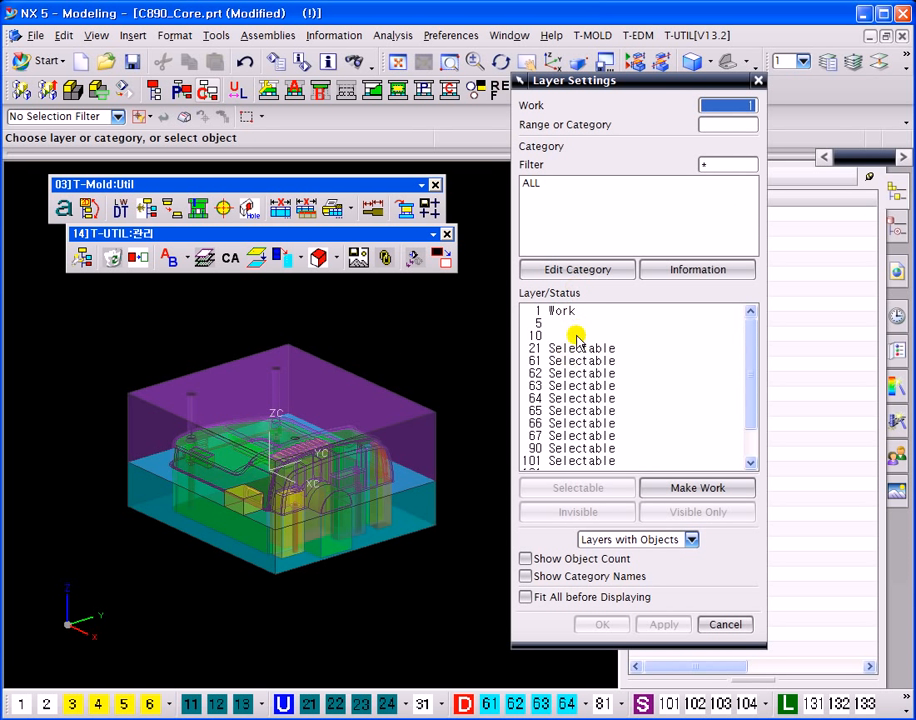
{"action": "left_click", "coordinate": [556, 348]}
{"action": "left_click", "coordinate": [588, 270]}
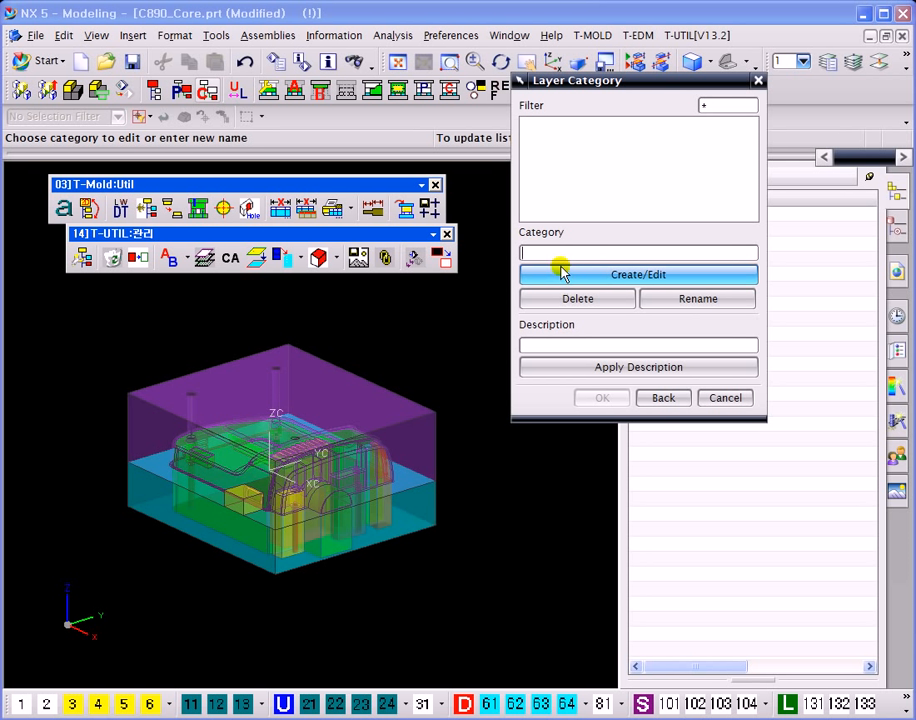
{"action": "left_click", "coordinate": [712, 398]}
{"action": "middle_click_drag", "start_coordinate": [482, 405], "coordinate": [465, 380], "text": "shift"}
- Start the T-UTIL batch layer annotation tool (Layer 일괄 주석 입력) and position its dialog so all options fit on screen
{"action": "left_click_drag", "start_coordinate": [174, 237], "coordinate": [171, 247]}
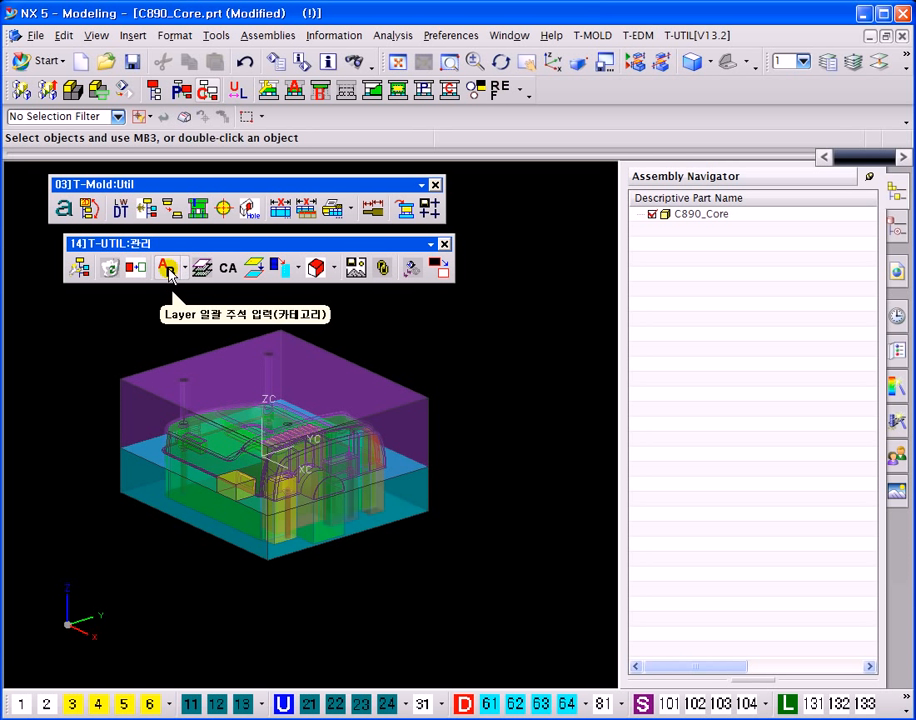
{"action": "left_click", "coordinate": [168, 268]}
{"action": "left_click_drag", "start_coordinate": [587, 9], "coordinate": [550, 26]}
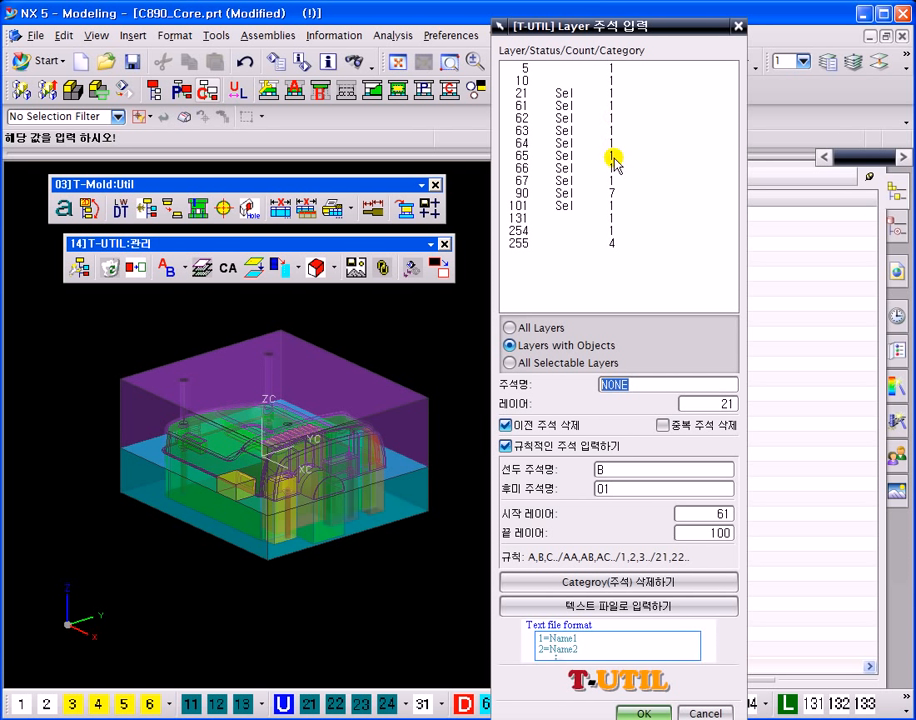
{"action": "left_click_drag", "start_coordinate": [590, 27], "coordinate": [585, 7]}
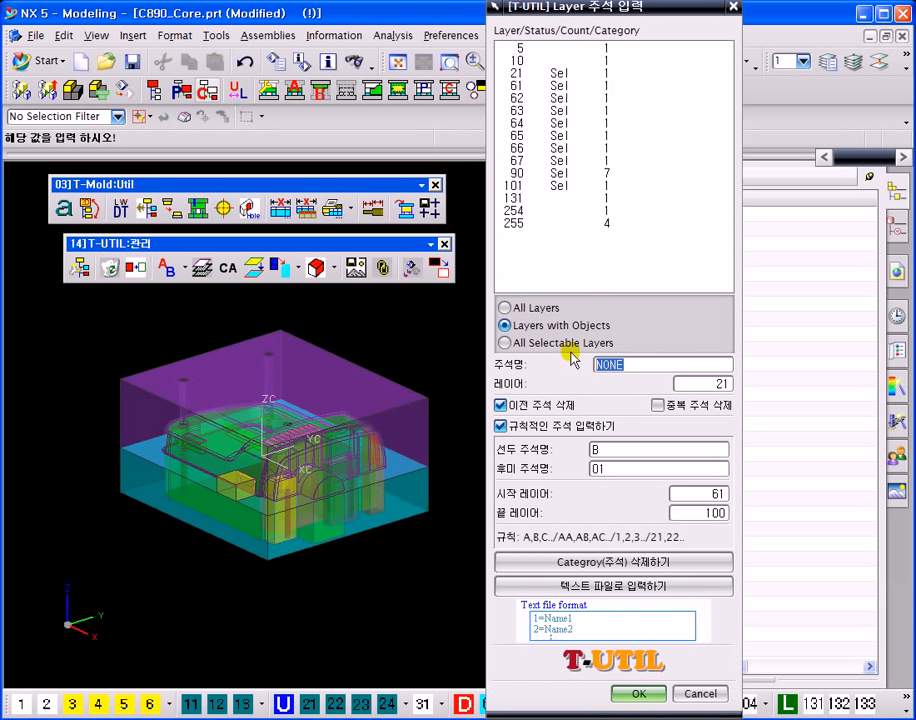
- Examine the previous-annotation deletion and rule-based naming options, and compare the All Layers list with Layers with Objects
{"action": "left_click", "coordinate": [522, 408]}
{"action": "left_click", "coordinate": [522, 408]}
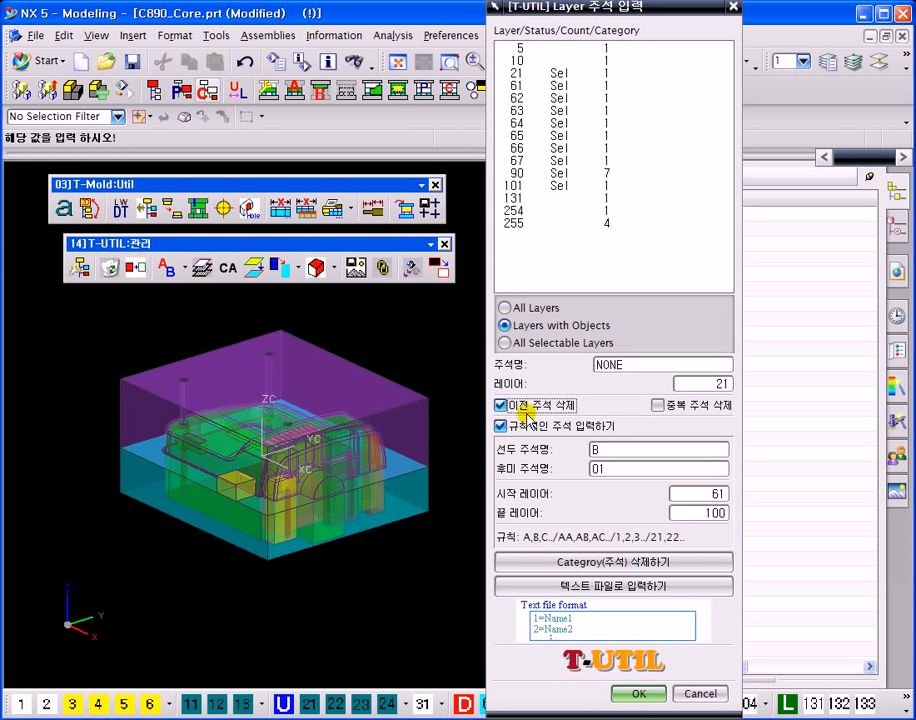
{"action": "left_click", "coordinate": [533, 428]}
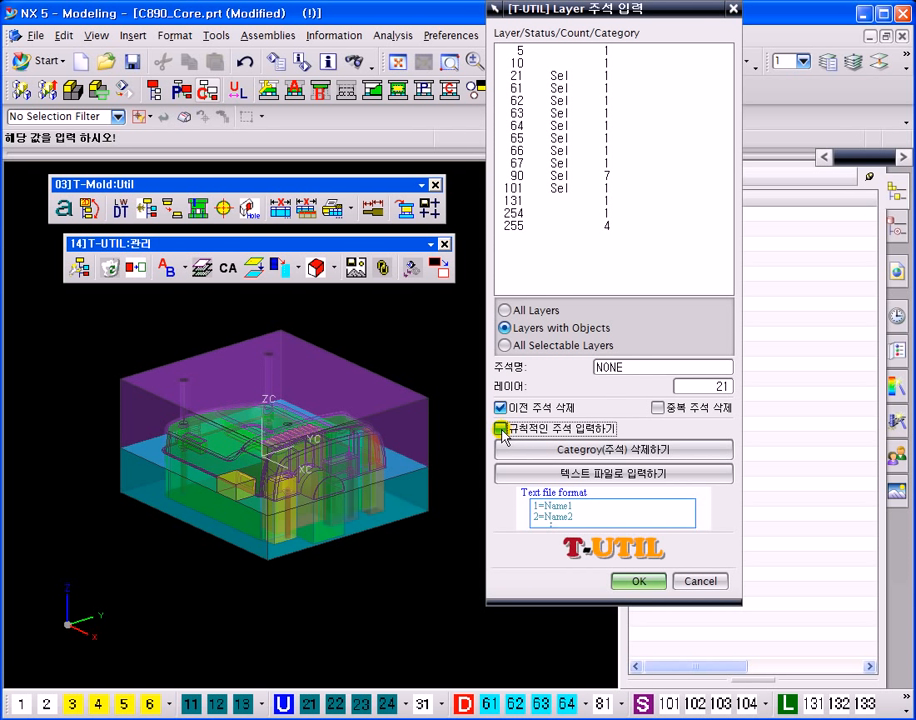
{"action": "left_click", "coordinate": [502, 430]}
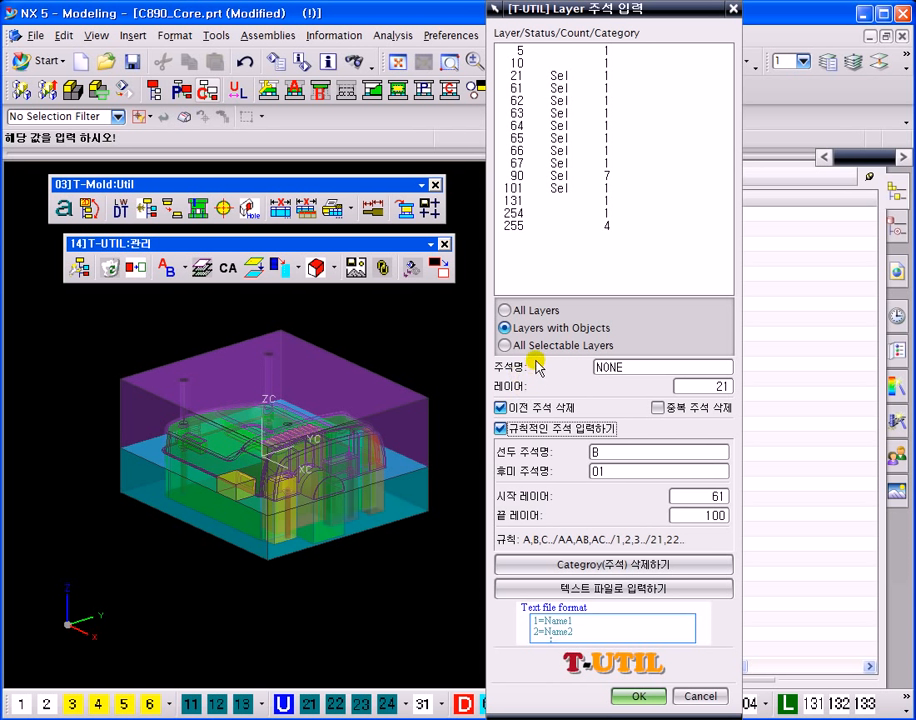
{"action": "left_click", "coordinate": [506, 311]}
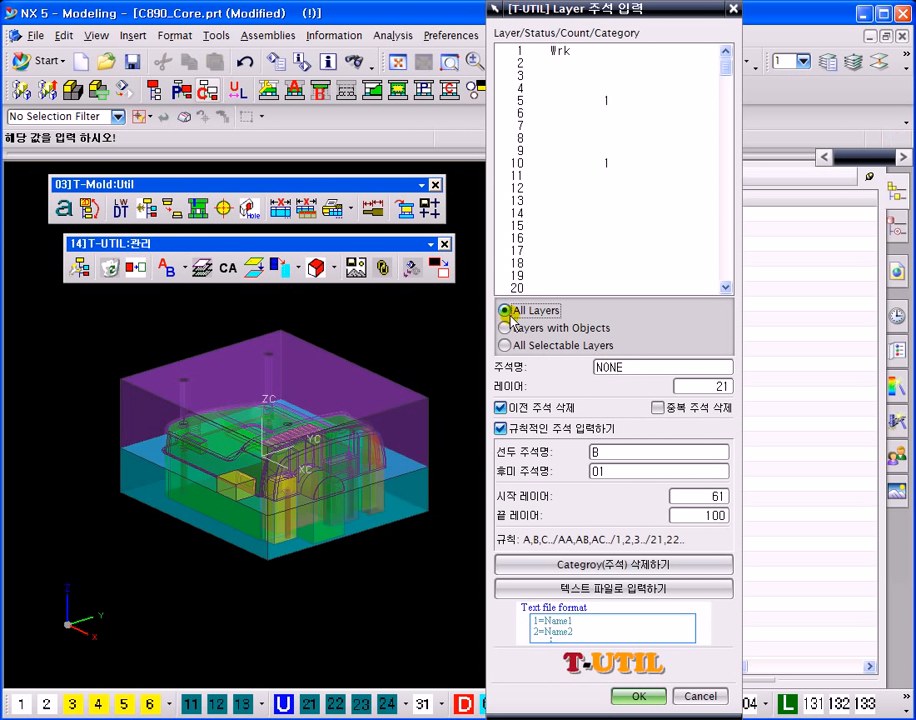
{"action": "mouse_move", "coordinate": [727, 68]}
{"action": "left_mouse_down"}
{"action": "mouse_move", "coordinate": [742, 266]}
{"action": "mouse_move", "coordinate": [728, 82]}
{"action": "left_mouse_up"}
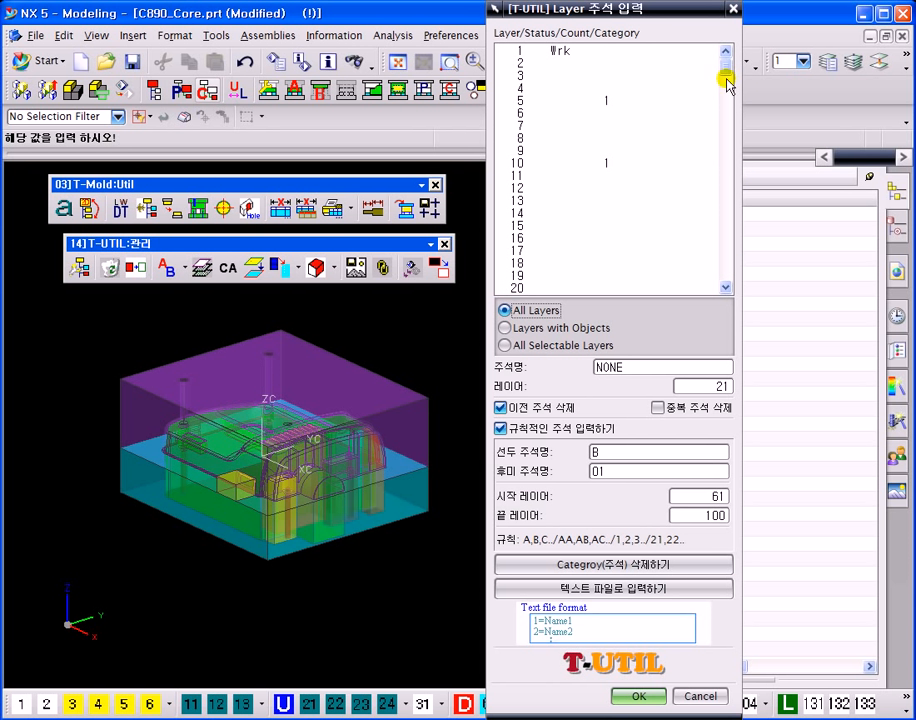
{"action": "left_click", "coordinate": [507, 328]}
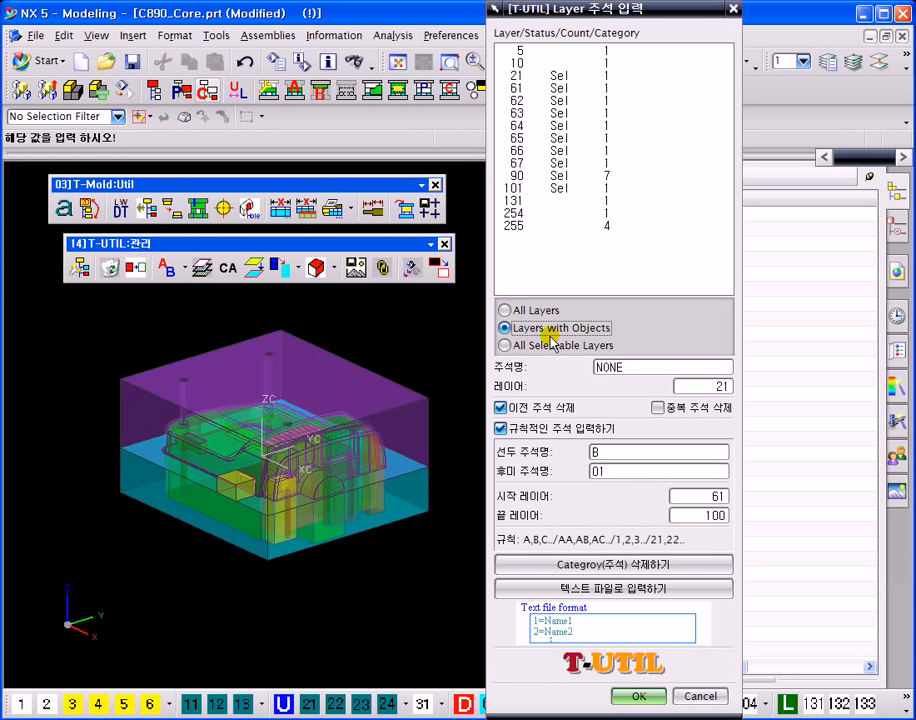
- Examine the All Selectable Layers list down to the layers above 100, and return the list to Layers with Objects
{"action": "left_click", "coordinate": [505, 345]}
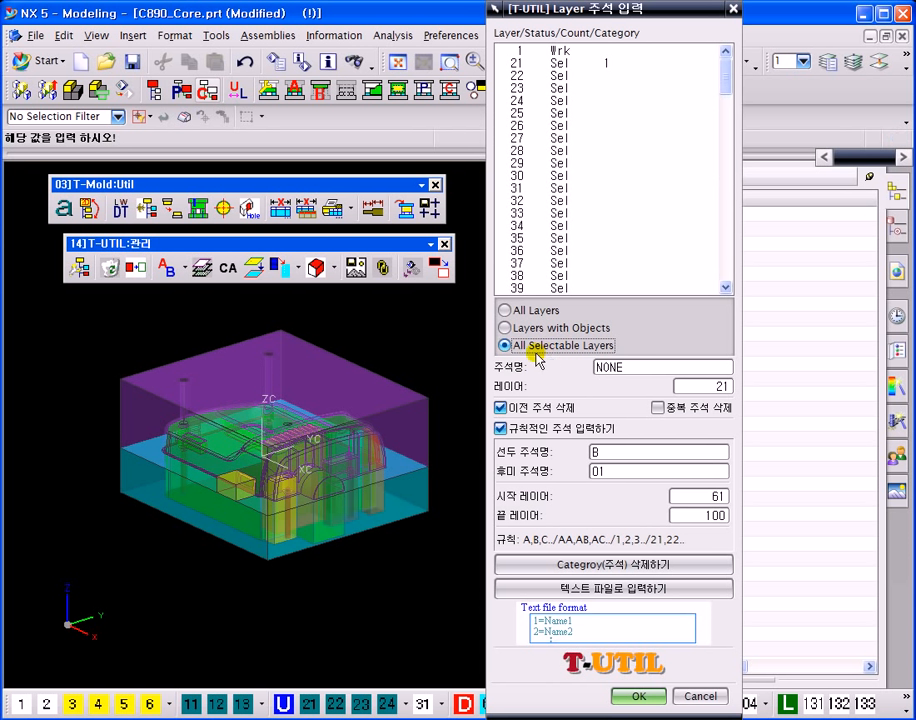
{"action": "left_click_drag", "start_coordinate": [724, 82], "coordinate": [720, 216]}
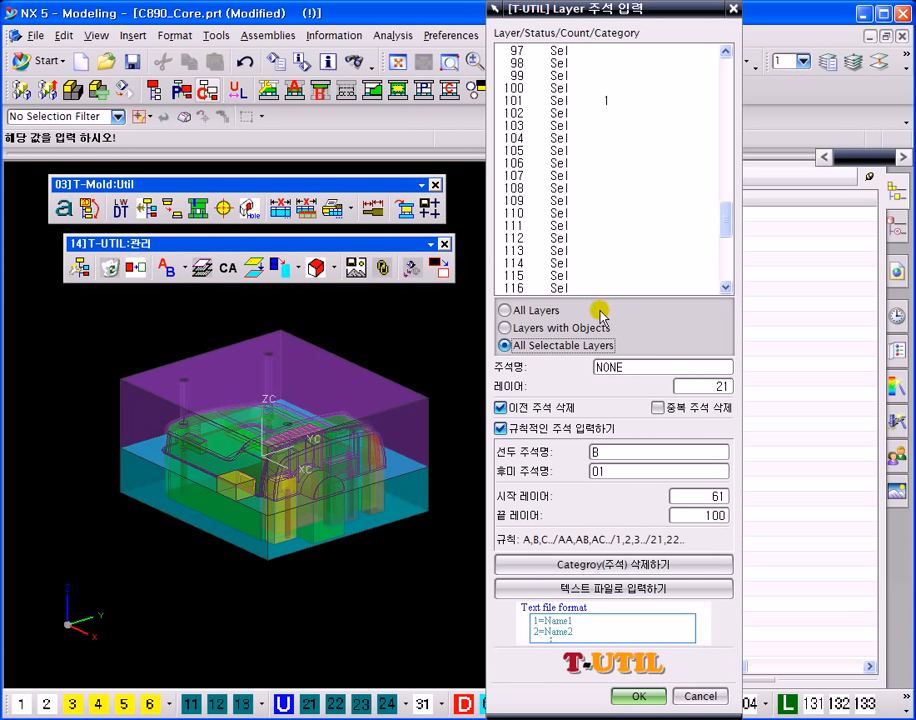
{"action": "left_click", "coordinate": [505, 327]}
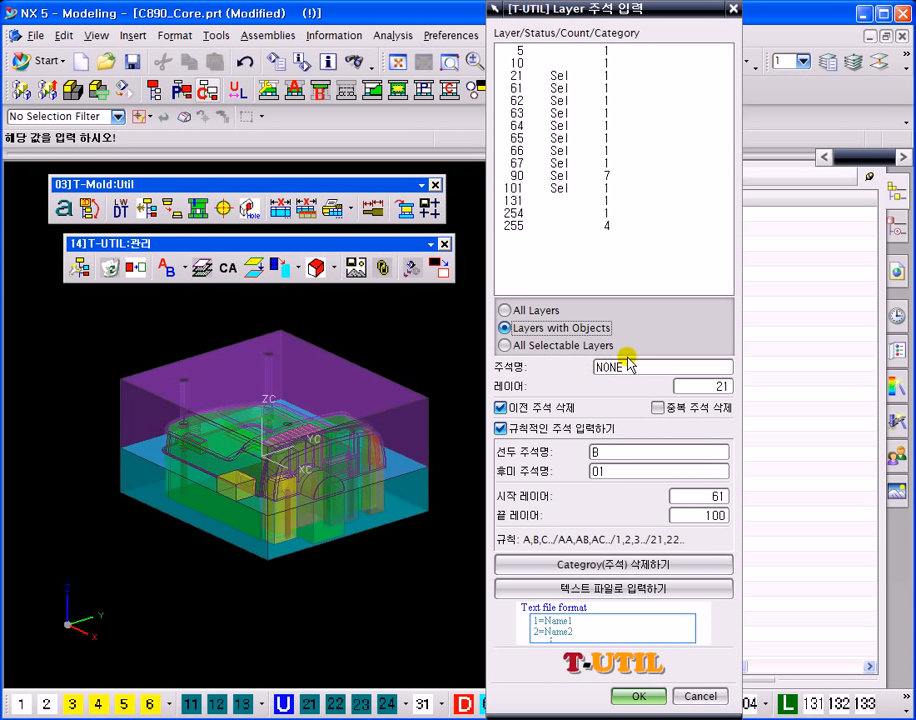
- Inspect the annotation name and layer number fields for layer 62, and highlight the bodies on layers 61 to 67
{"action": "left_click", "coordinate": [518, 100]}
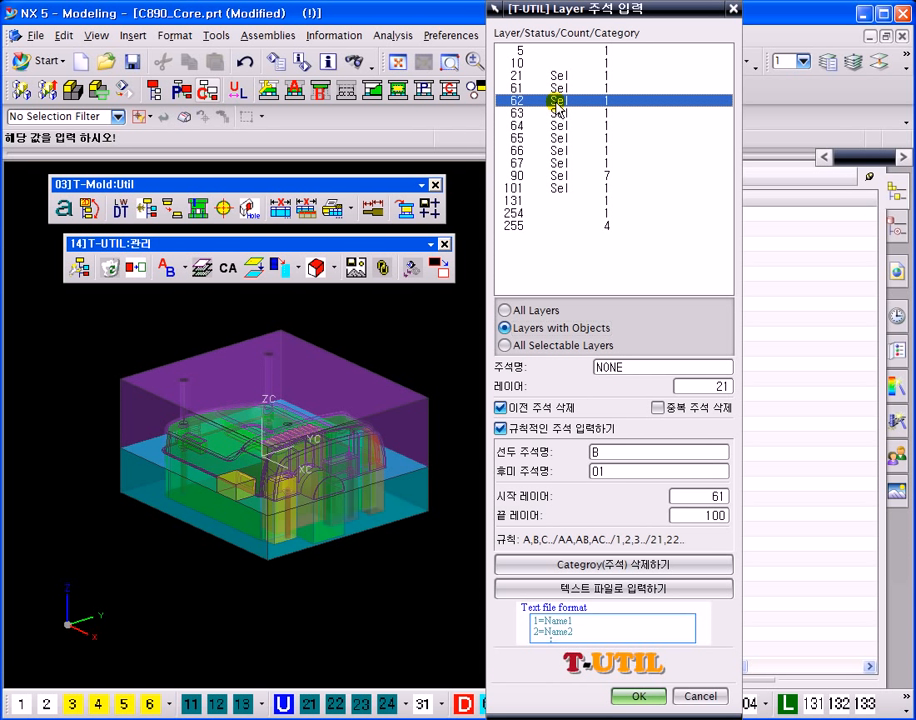
{"action": "double_click", "coordinate": [630, 363]}
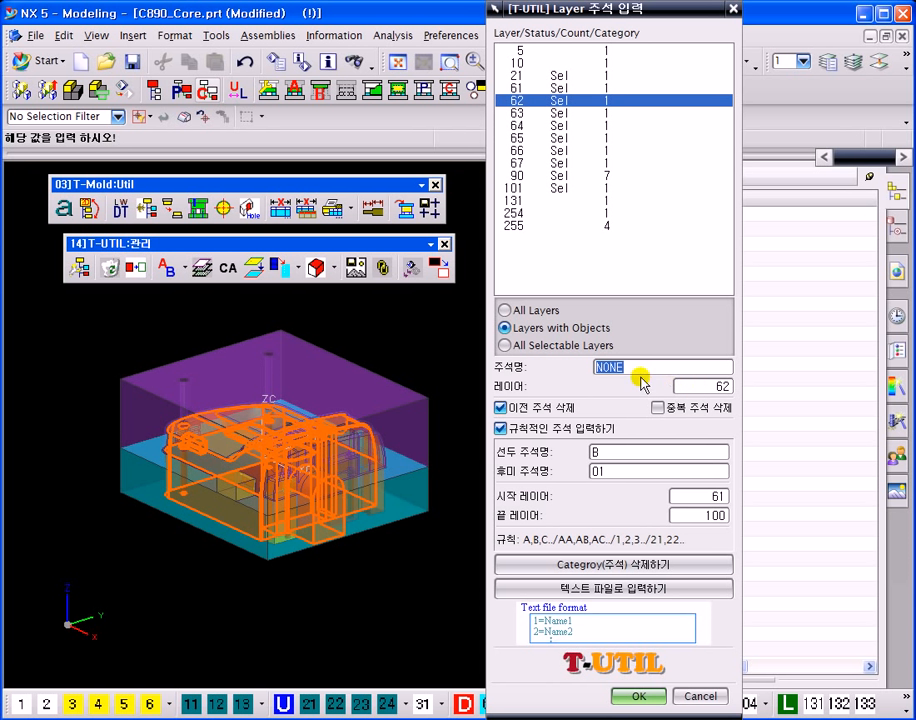
{"action": "left_click_drag", "start_coordinate": [697, 389], "coordinate": [739, 396]}
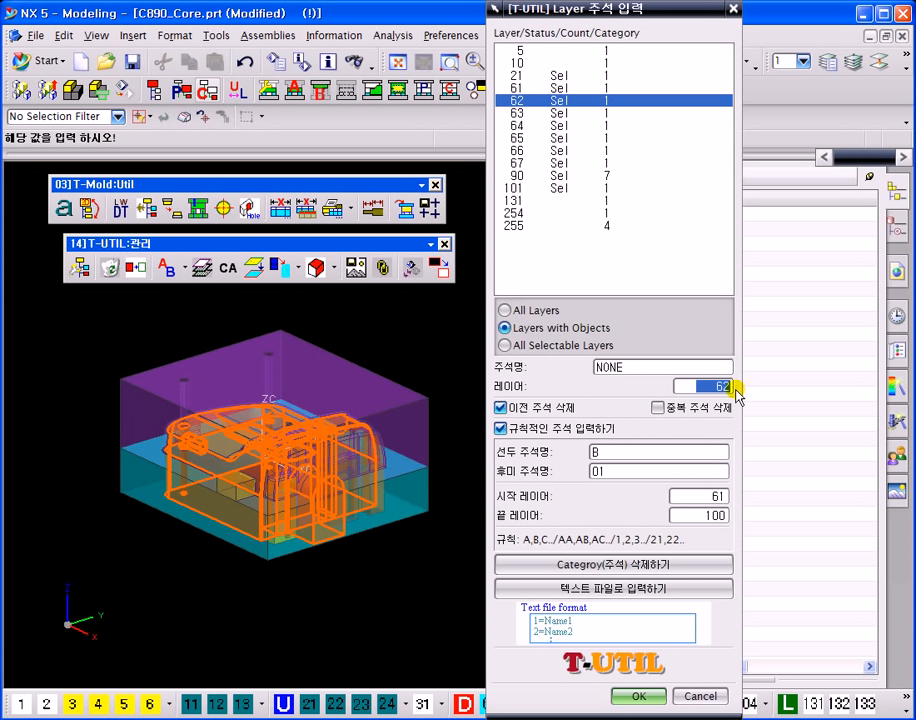
{"action": "left_click", "coordinate": [546, 88]}
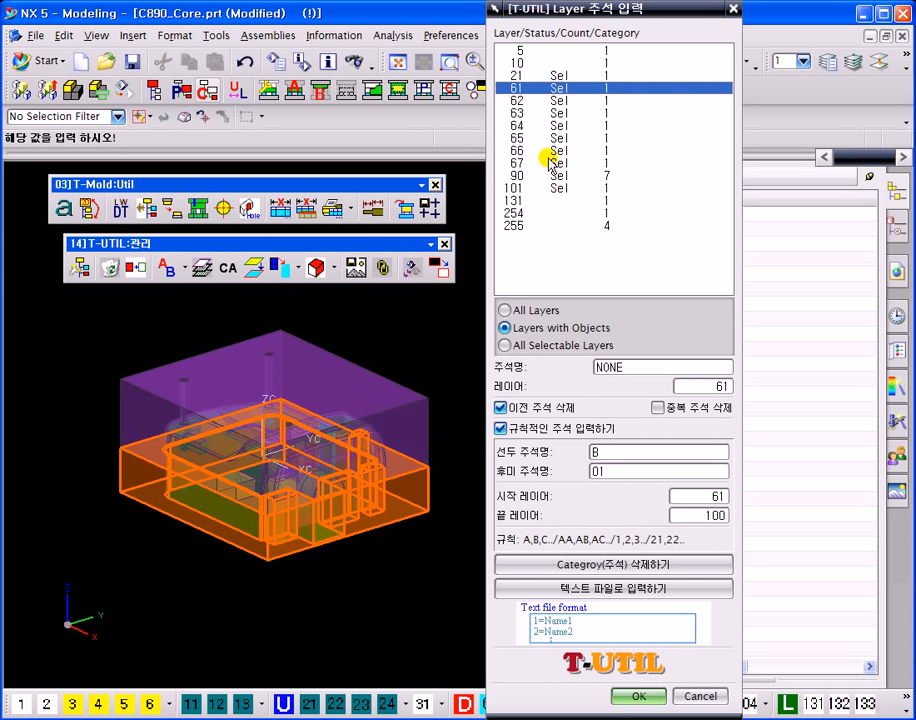
{"action": "left_click", "coordinate": [549, 162], "text": "shift"}
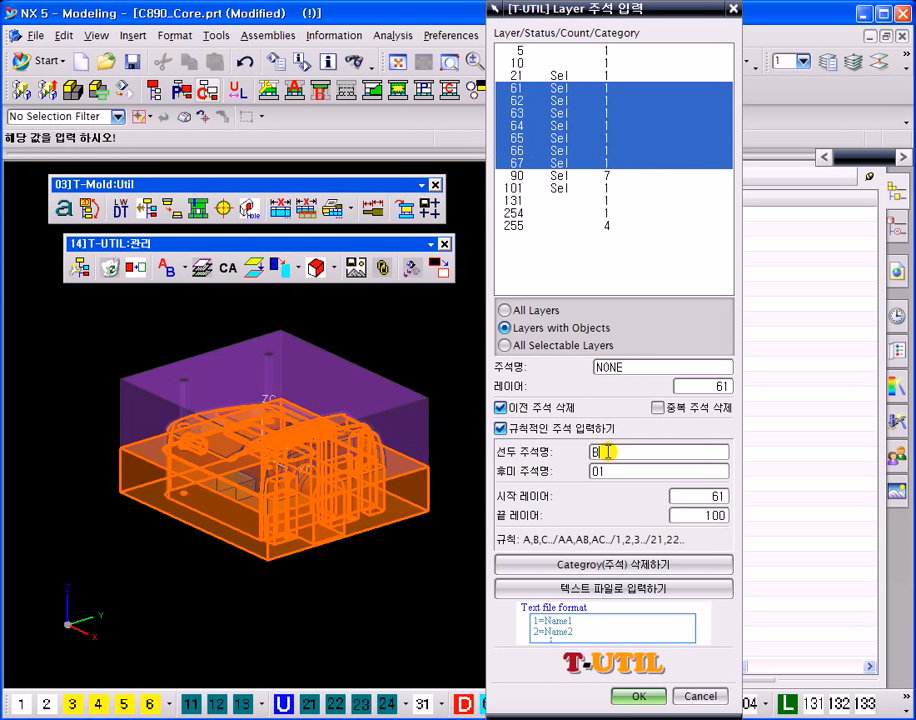
- Assign rule-based category names to layers 21 to 30 with leading name A and trailing name 01
{"action": "left_click", "coordinate": [548, 75]}
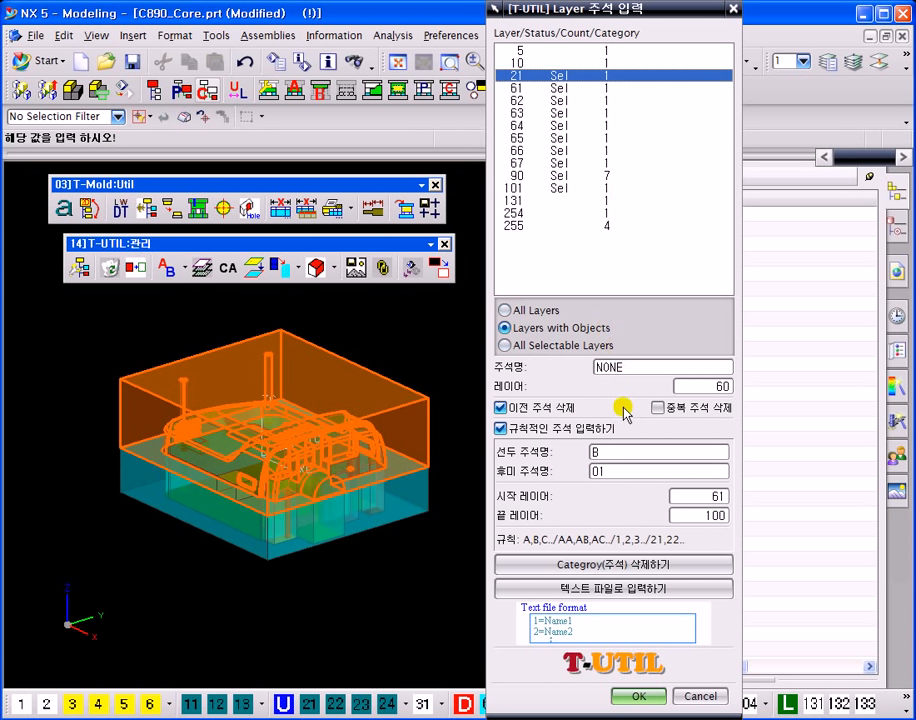
{"action": "left_click", "coordinate": [605, 453]}
{"action": "type", "text": "a"}
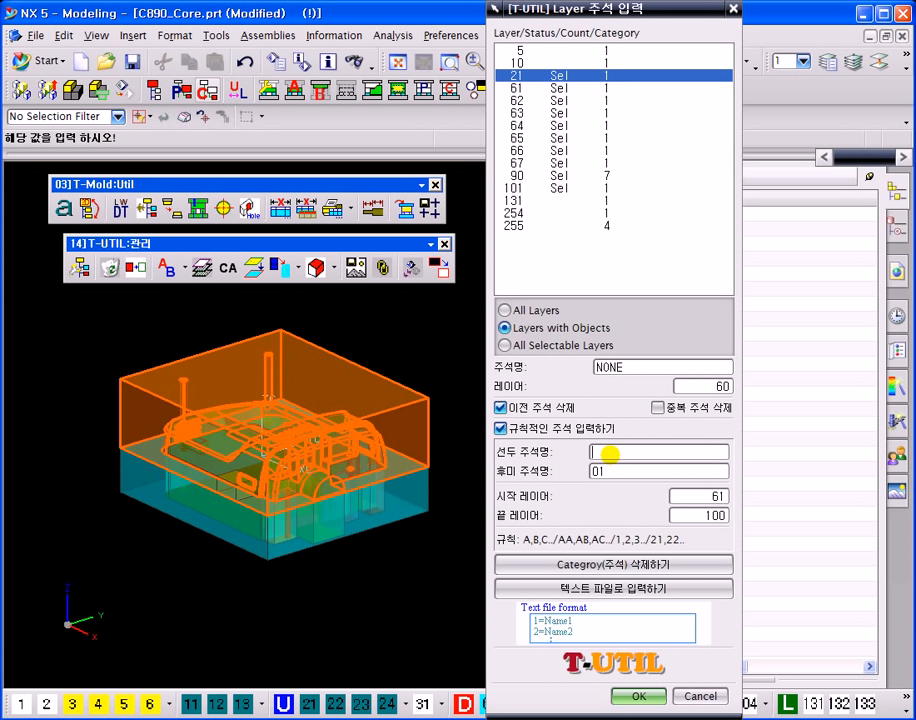
{"action": "left_click_drag", "start_coordinate": [612, 456], "coordinate": [590, 472]}
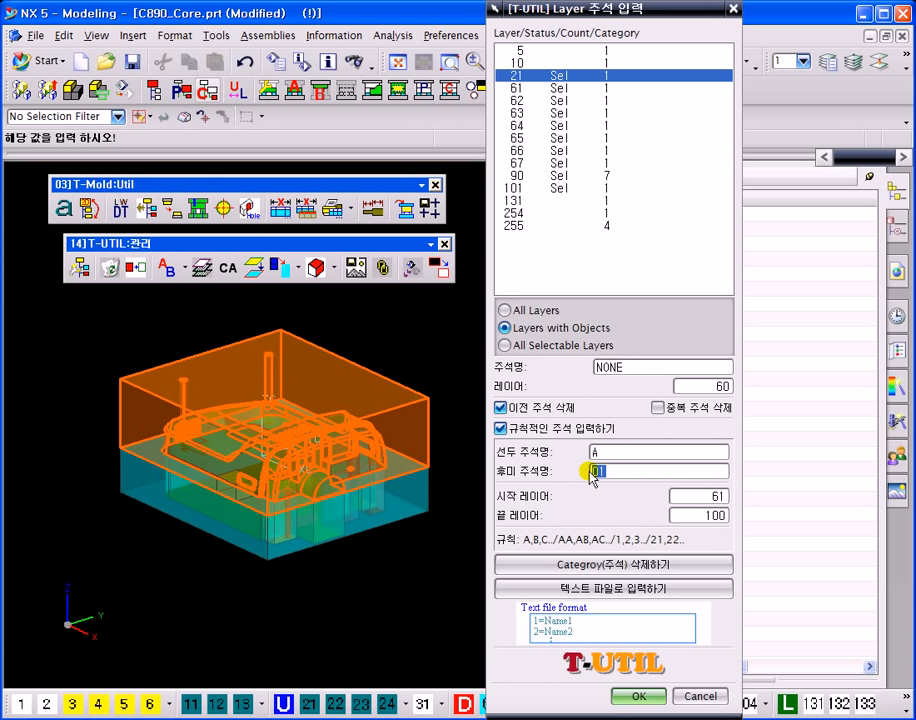
{"action": "double_click", "coordinate": [705, 496]}
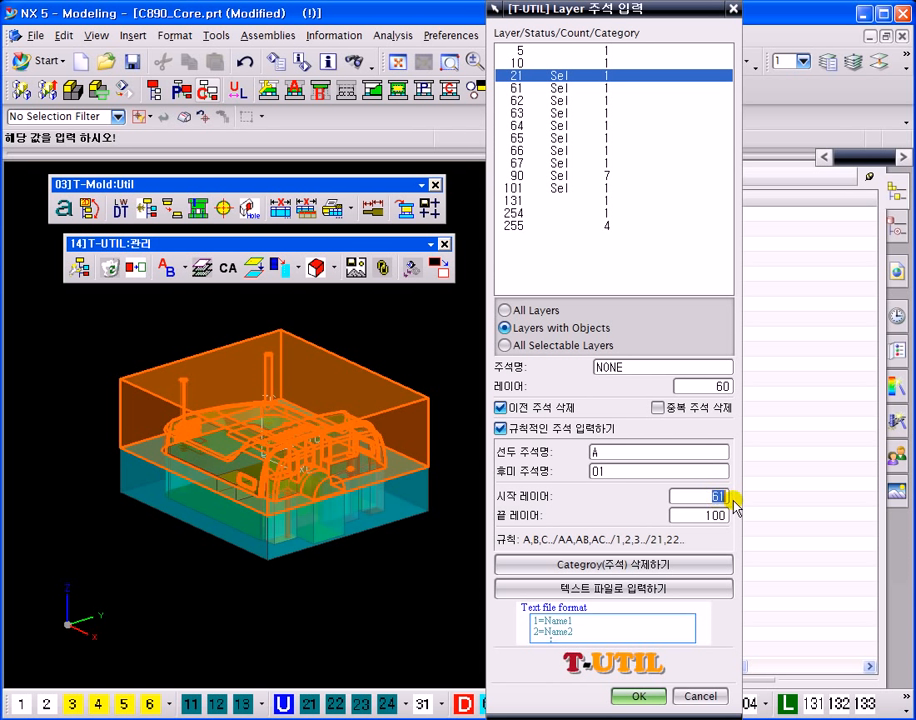
{"action": "double_click", "coordinate": [726, 515]}
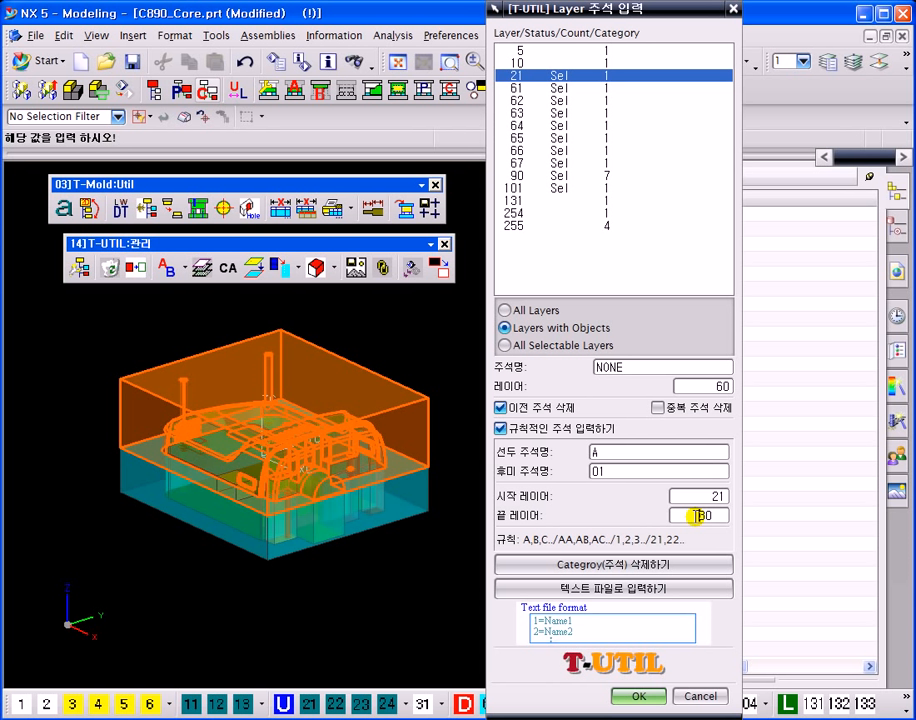
{"action": "left_click", "coordinate": [638, 695]}
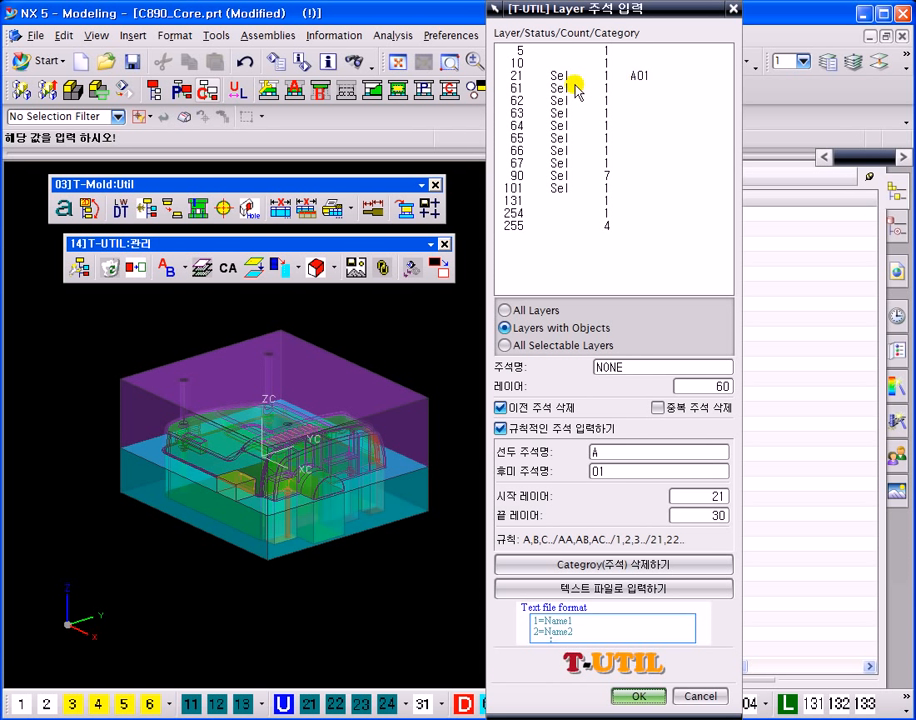
- Assign rule-based category names to layers 61 to 70 with leading name B and trailing name 01
{"action": "double_click", "coordinate": [597, 451]}
{"action": "type", "text": "B"}
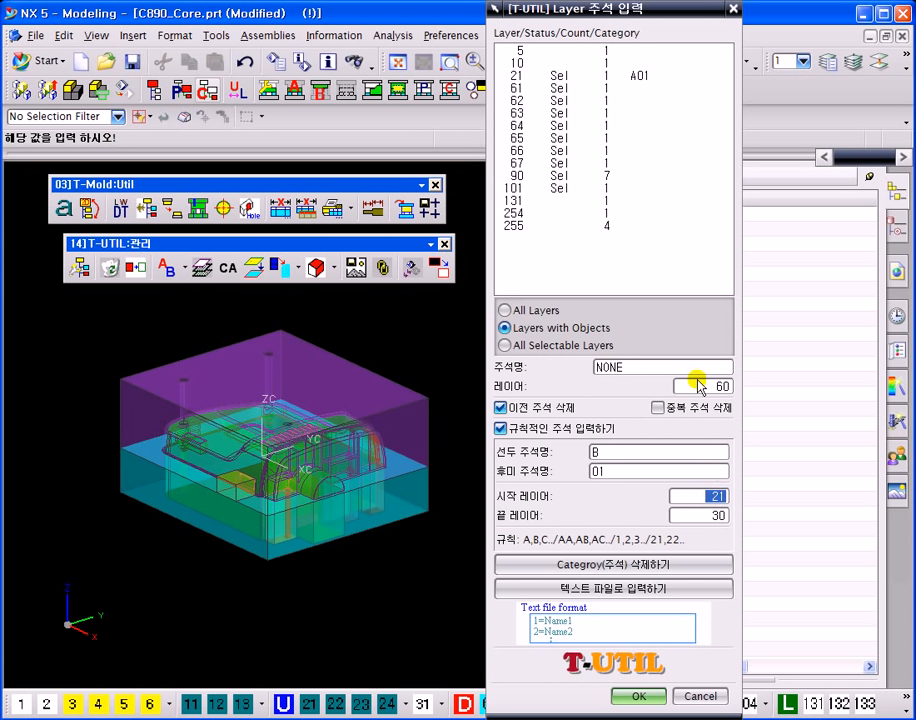
{"action": "left_click_drag", "start_coordinate": [706, 515], "coordinate": [739, 516]}
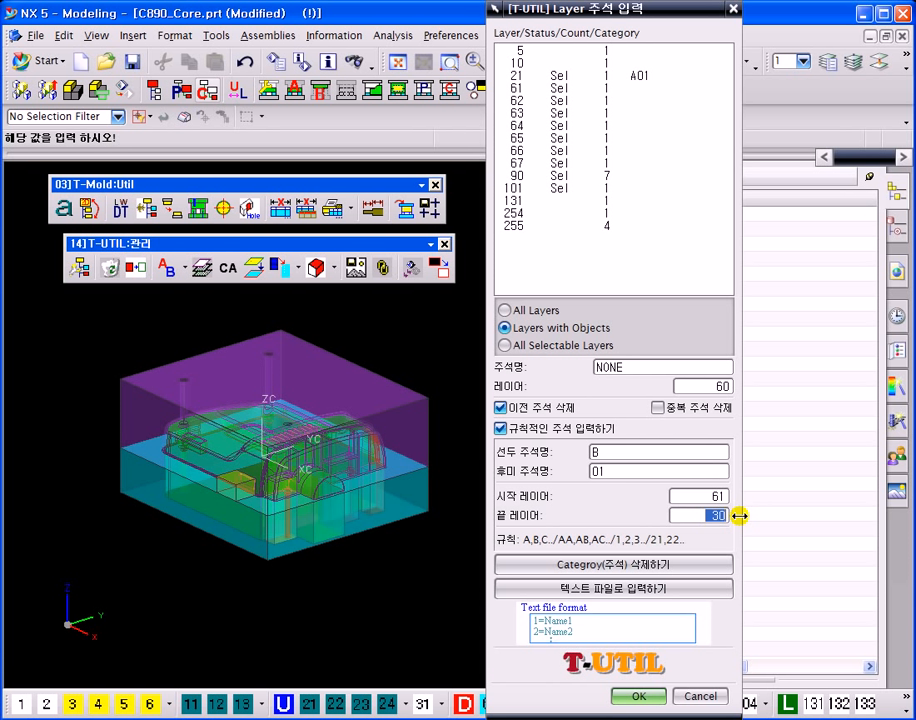
{"action": "type", "text": "70"}
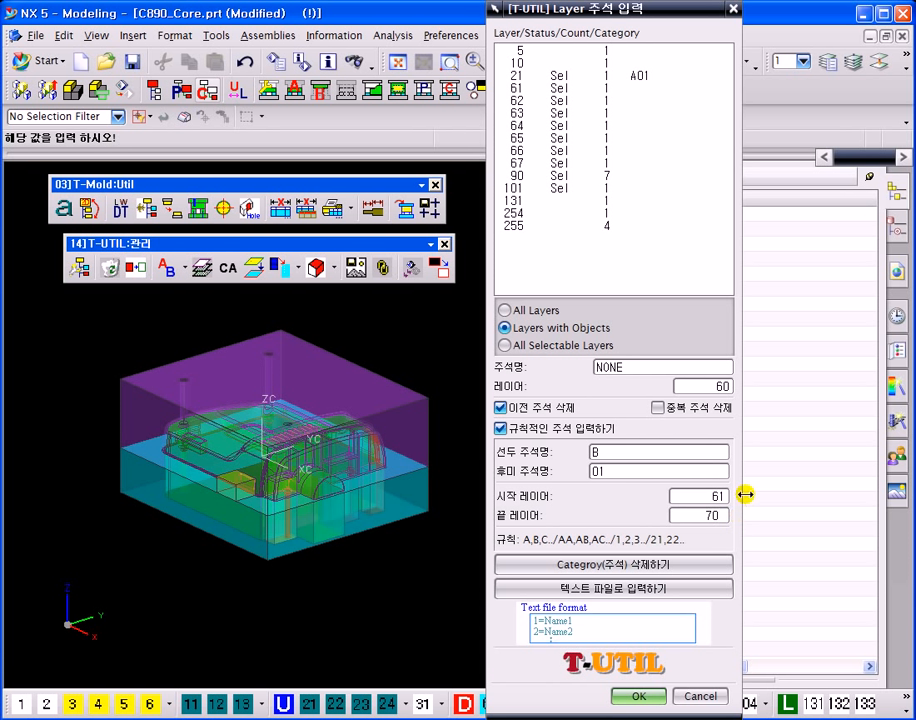
{"action": "left_click", "coordinate": [638, 696]}
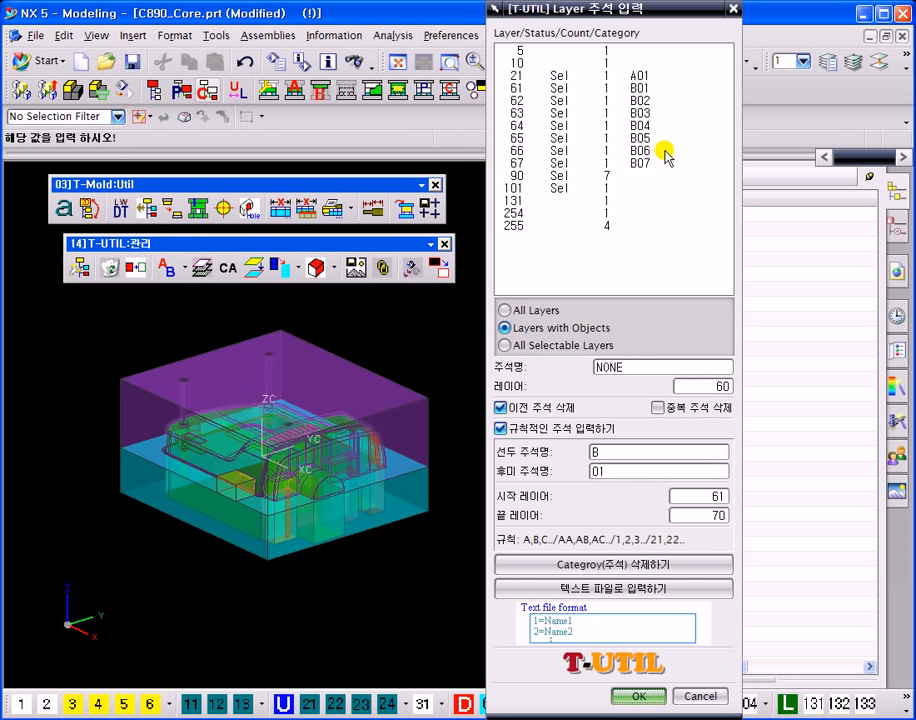
- Delete the categories of layers 61 to 67 and reapply the B01 naming rule to layers 61 to 70
{"action": "left_click", "coordinate": [640, 95]}
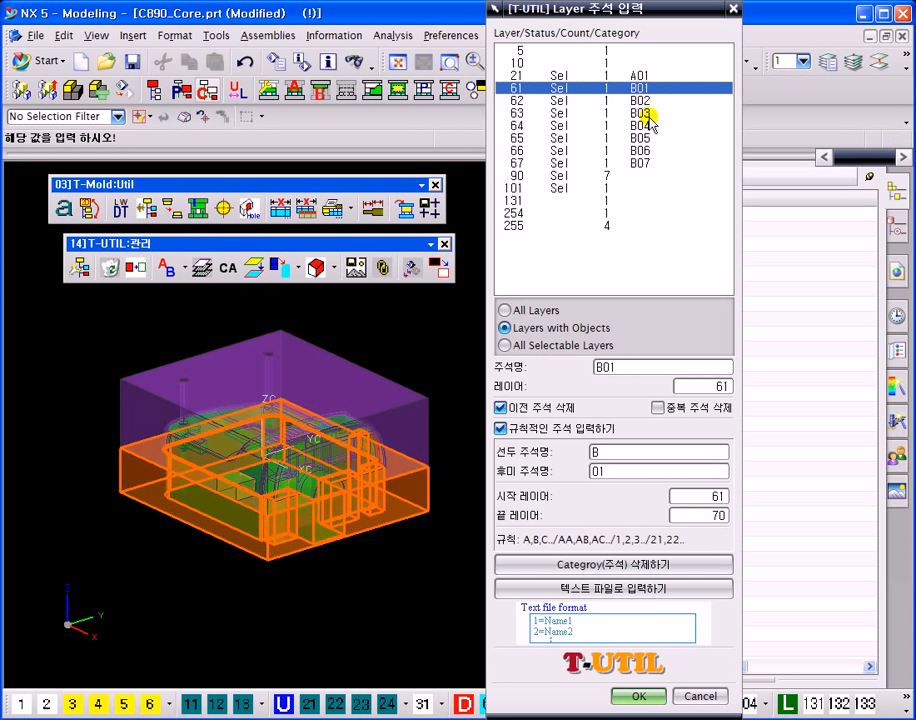
{"action": "left_click", "coordinate": [640, 164], "text": "shift"}
{"action": "left_click", "coordinate": [618, 568]}
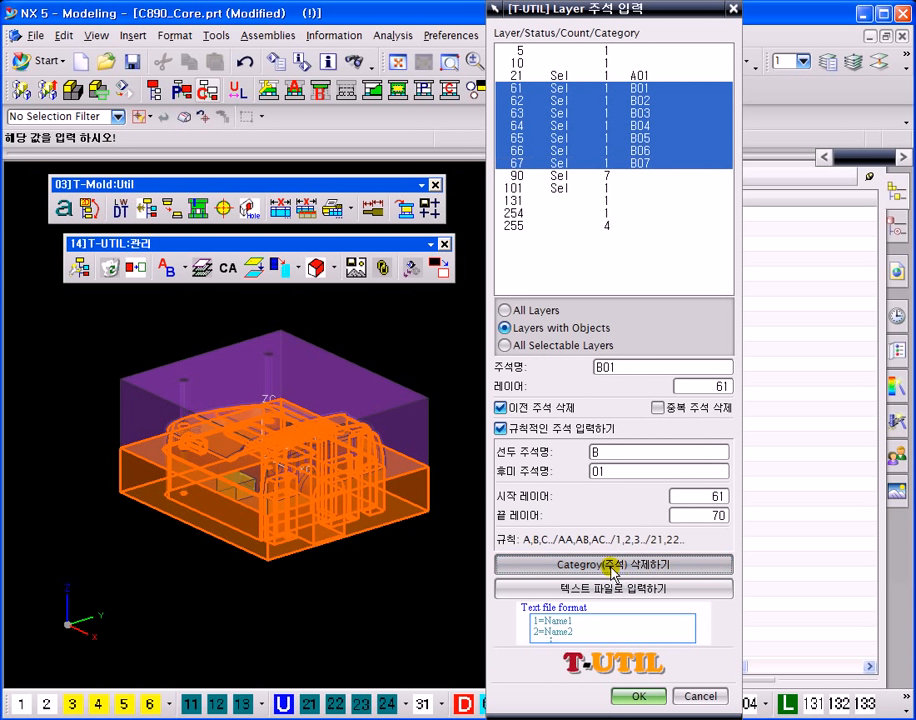
{"action": "double_click", "coordinate": [718, 496]}
{"action": "double_click", "coordinate": [720, 515]}
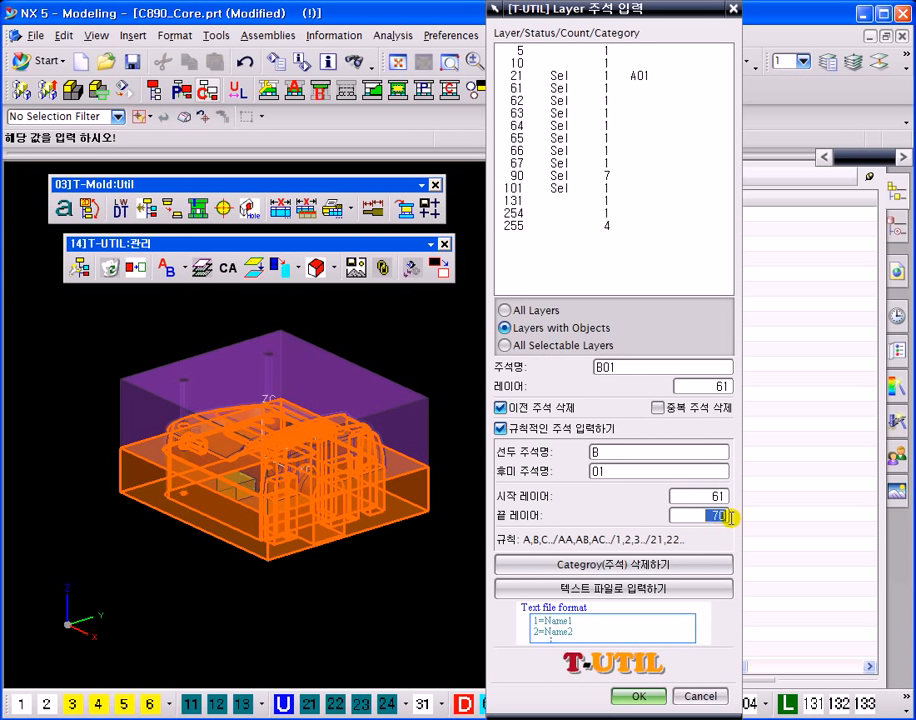
{"action": "left_click", "coordinate": [640, 698]}
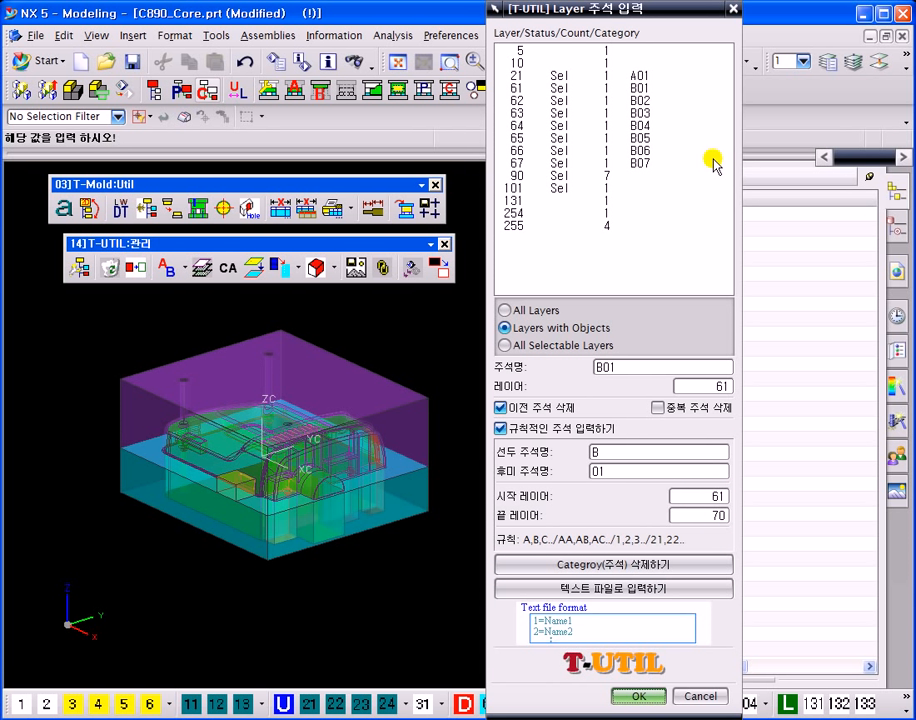
- Leave the annotation tool and check the layers' category names in the layer settings
{"action": "left_click", "coordinate": [700, 696]}
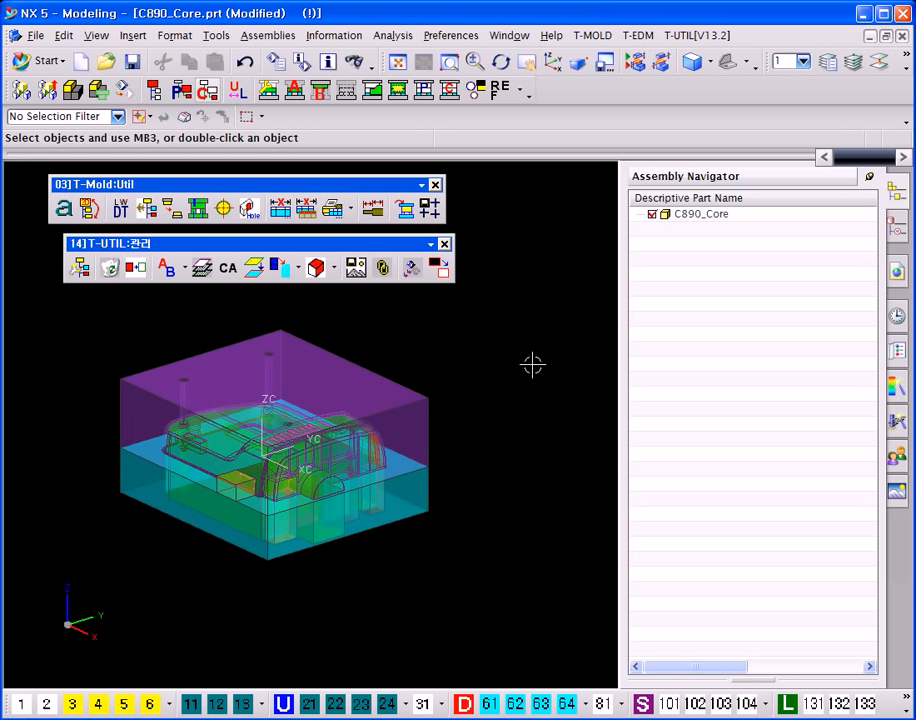
{"action": "key", "text": "ctrl+l"}
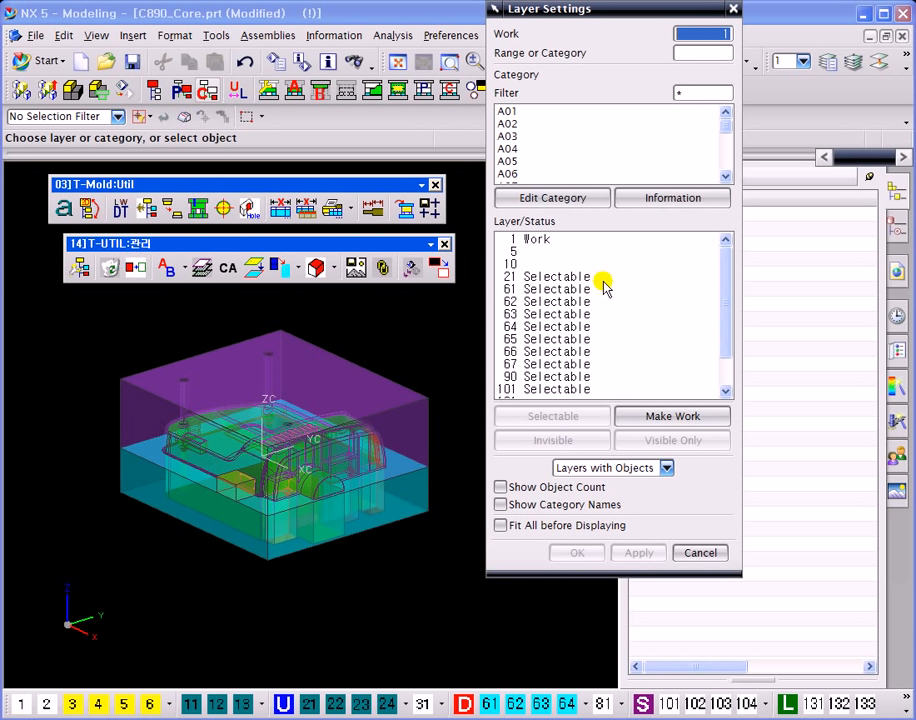
{"action": "left_click", "coordinate": [545, 508]}
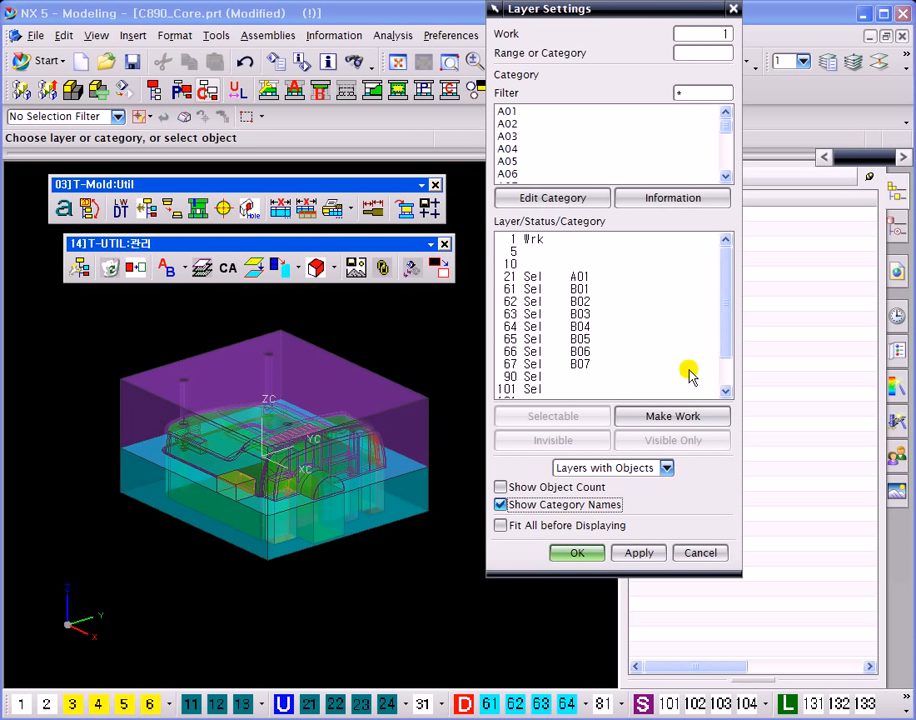
{"action": "left_click", "coordinate": [699, 553]}
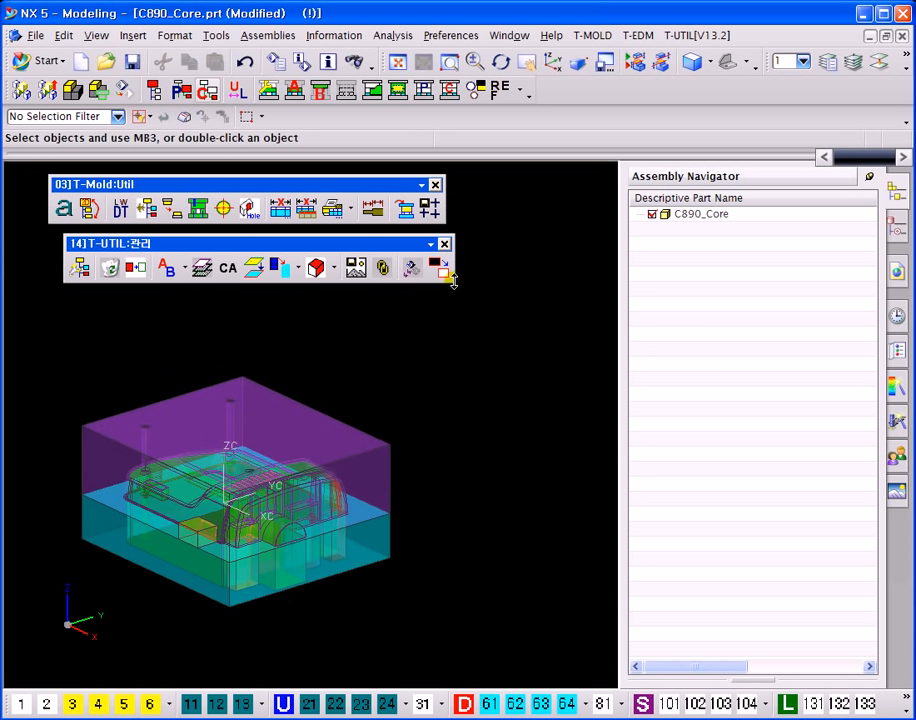
- Hide the 14]T-UTIL:관리 toolbar and start the T-Mold Assembly로 내보내기 tool, placing its dialog beside the core model
{"action": "left_click", "coordinate": [445, 244]}
{"action": "middle_click_drag", "start_coordinate": [148, 349], "coordinate": [157, 284], "text": "shift"}
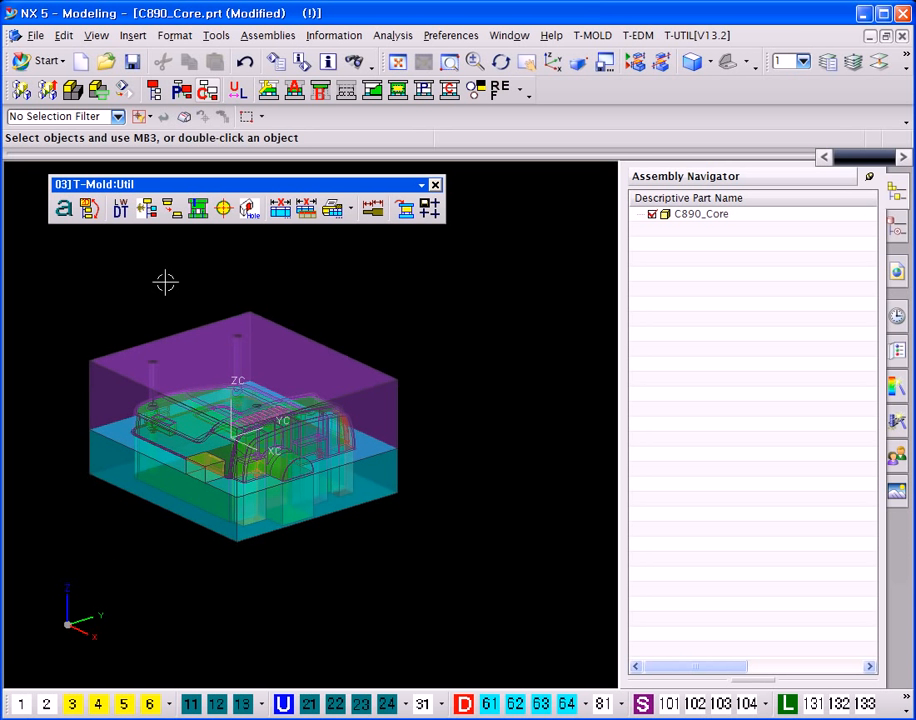
{"action": "left_click", "coordinate": [150, 208]}
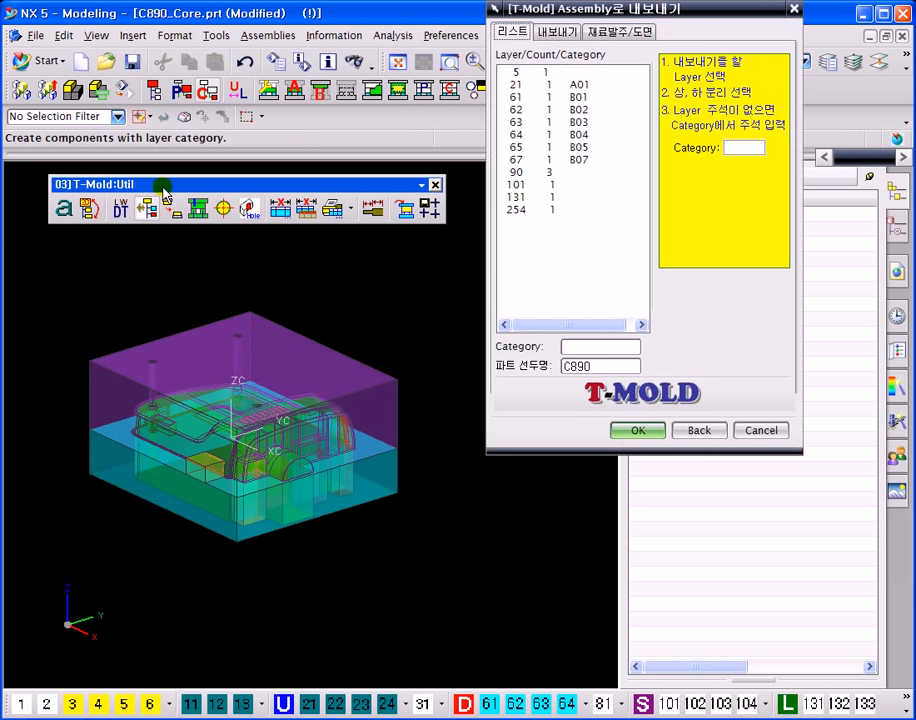
{"action": "left_click_drag", "start_coordinate": [667, 25], "coordinate": [590, 113]}
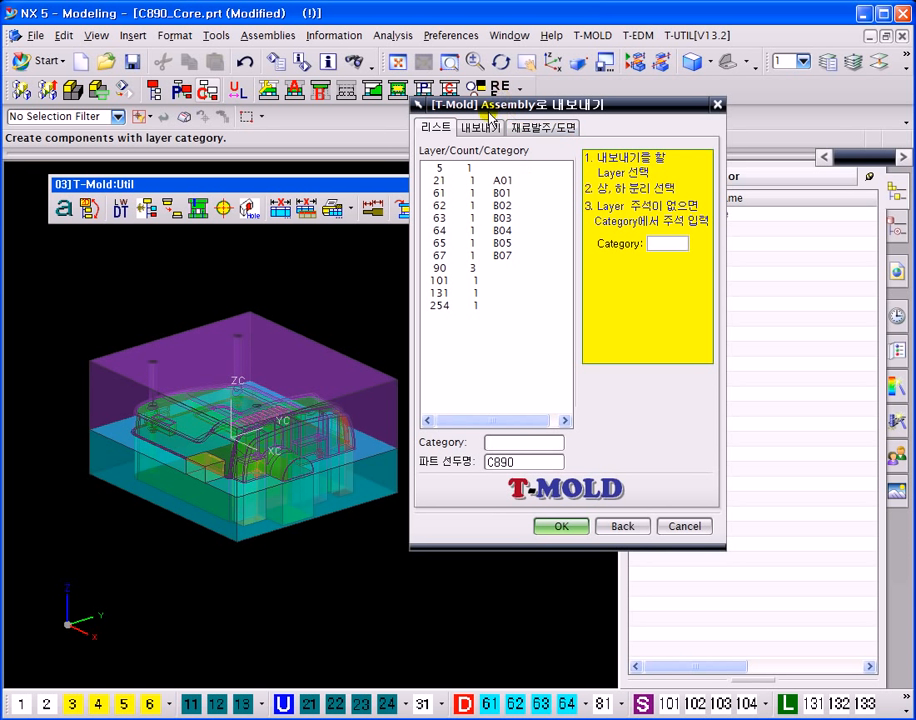
{"action": "left_click_drag", "start_coordinate": [483, 106], "coordinate": [497, 141]}
{"action": "middle_click_drag", "start_coordinate": [342, 295], "coordinate": [300, 240], "text": "shift"}
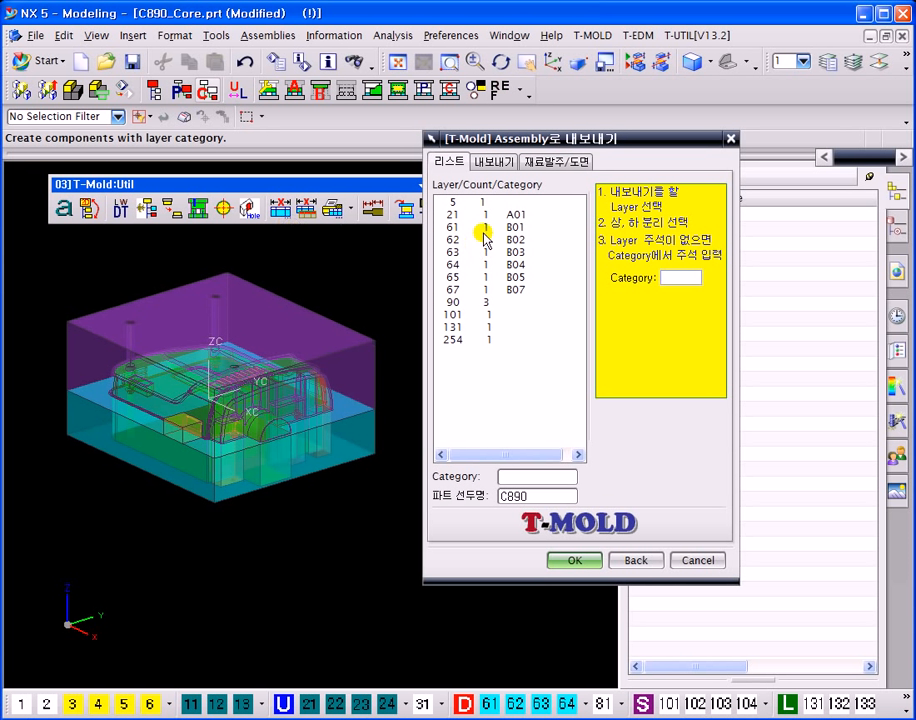
{"action": "left_click_drag", "start_coordinate": [499, 139], "coordinate": [461, 146]}
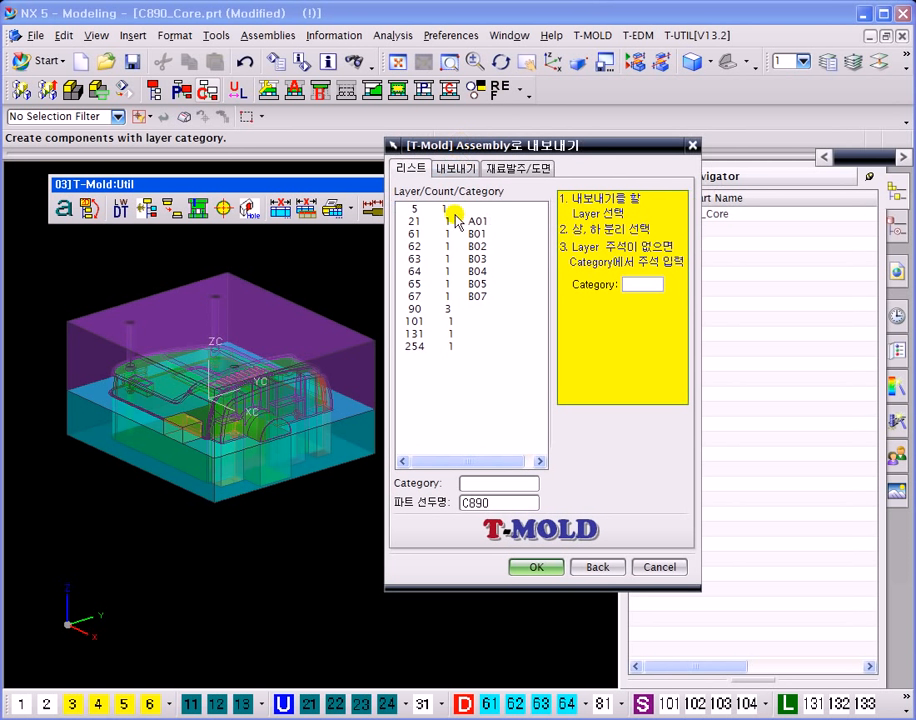
- Select layer 21 with category A01 as the layer to export, moving the export dialog clear of the model
{"action": "left_click", "coordinate": [432, 230]}
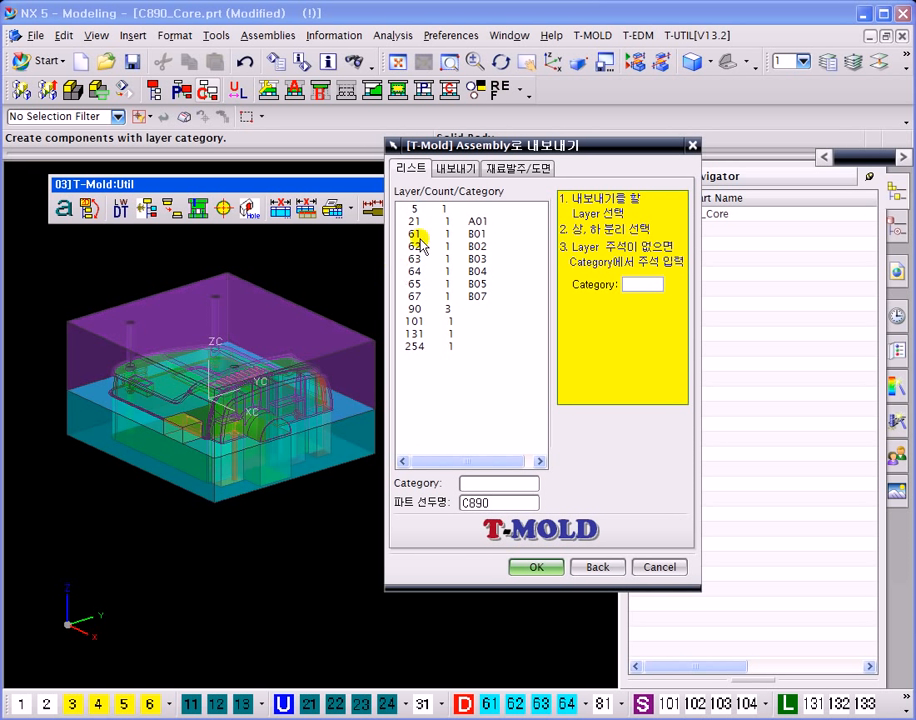
{"action": "left_click_drag", "start_coordinate": [618, 147], "coordinate": [493, 167]}
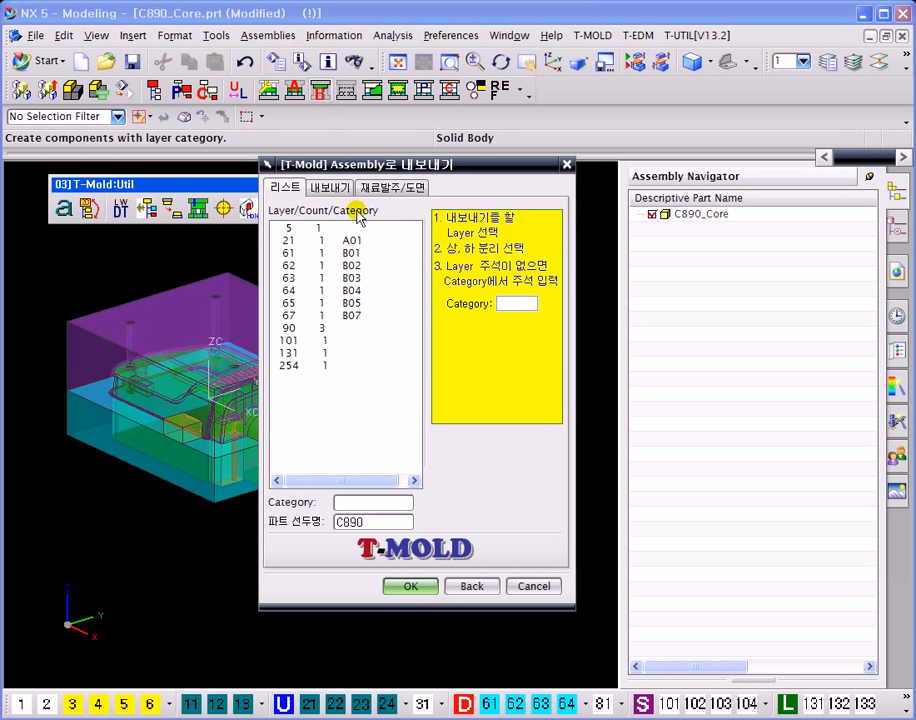
{"action": "left_click_drag", "start_coordinate": [438, 164], "coordinate": [536, 168]}
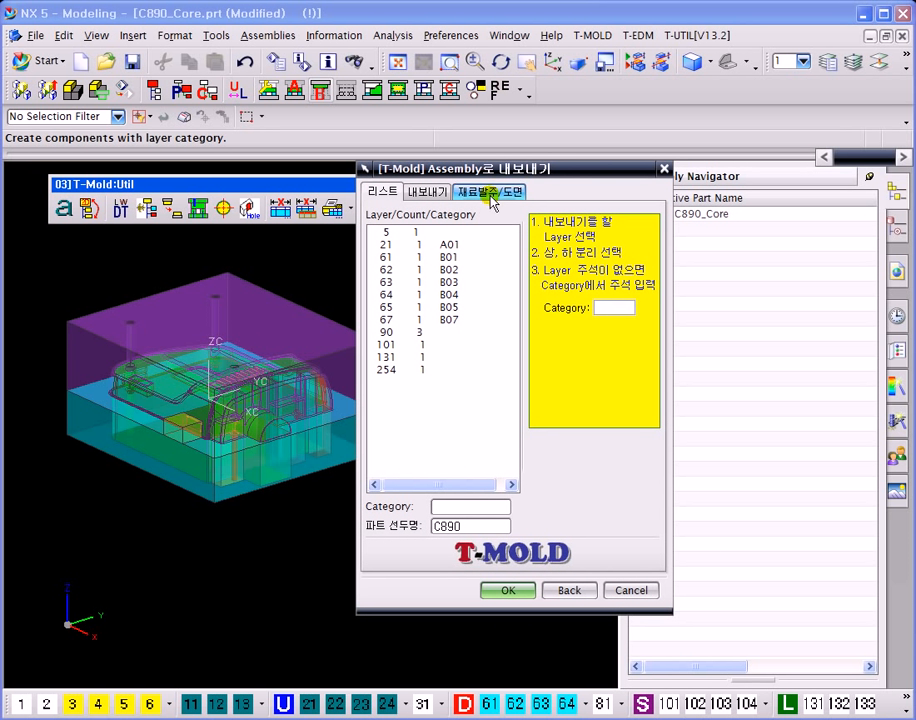
{"action": "left_click", "coordinate": [401, 249]}
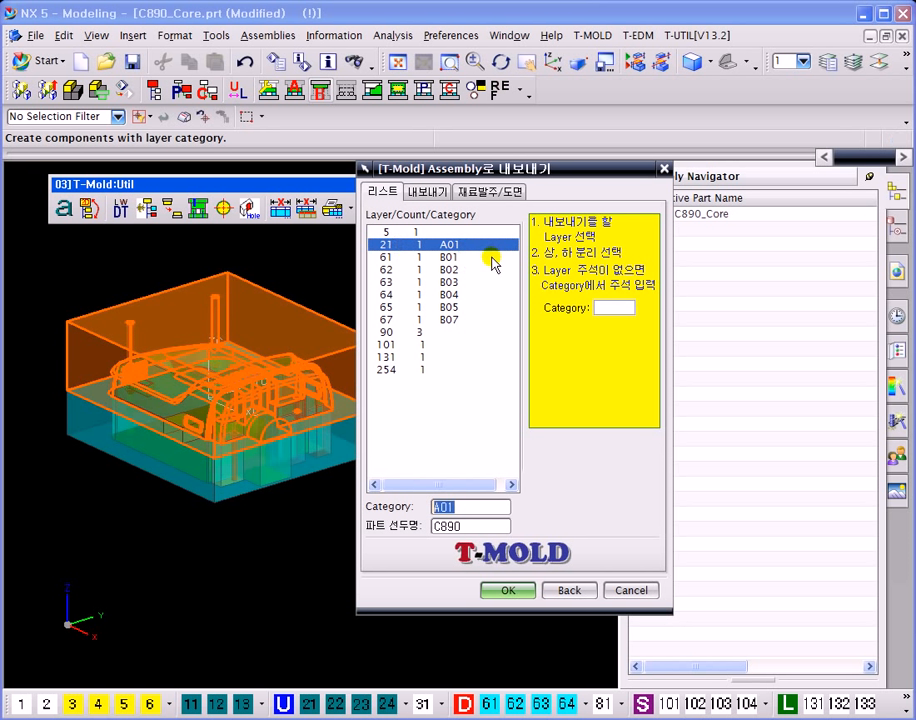
{"action": "left_click", "coordinate": [432, 194]}
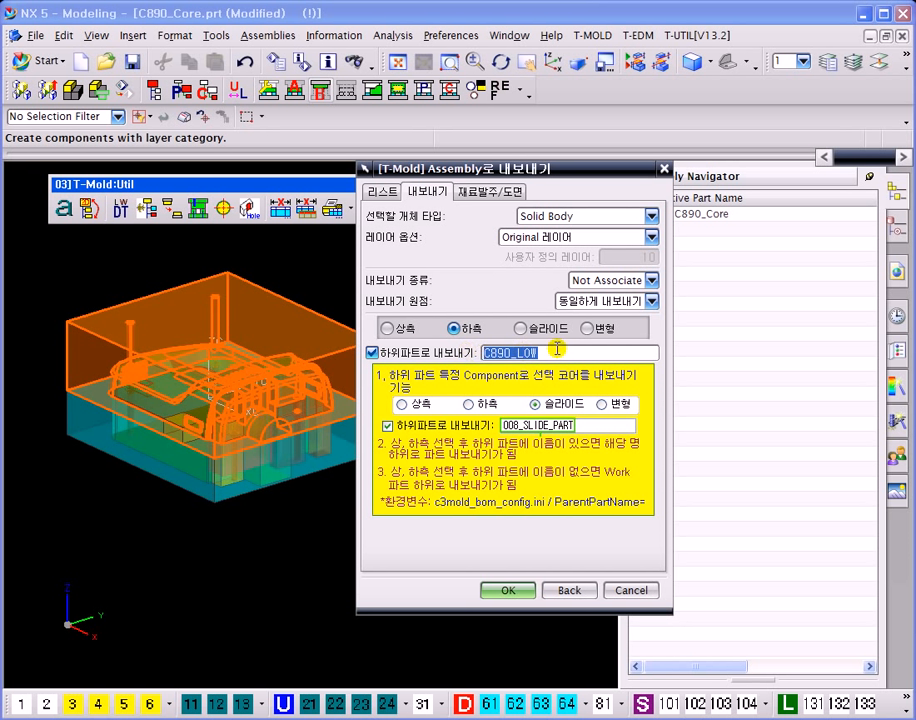
{"action": "left_click", "coordinate": [384, 192]}
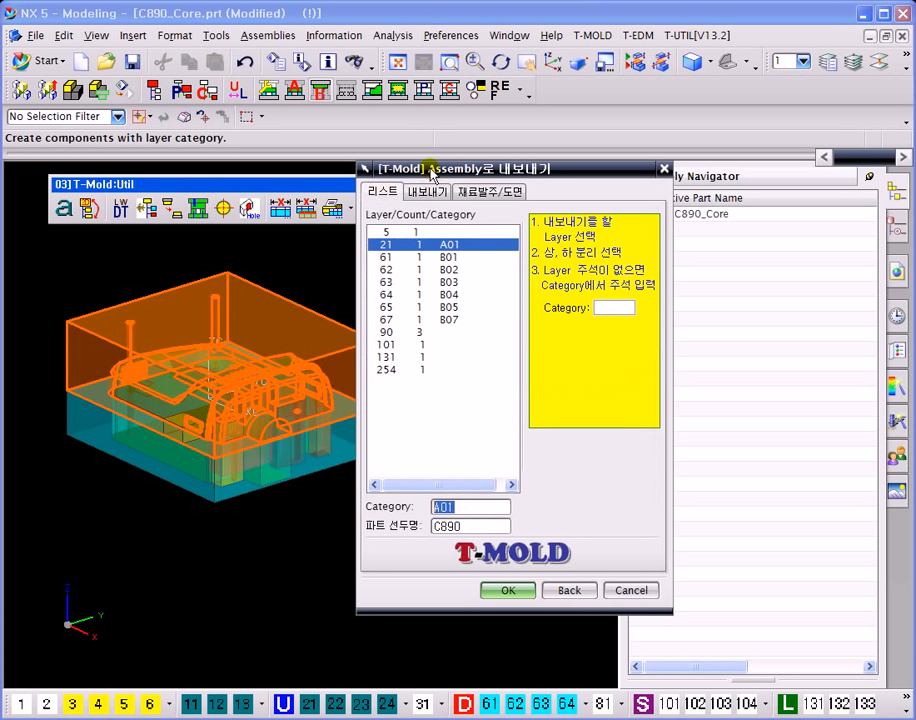
{"action": "left_click_drag", "start_coordinate": [432, 172], "coordinate": [445, 160]}
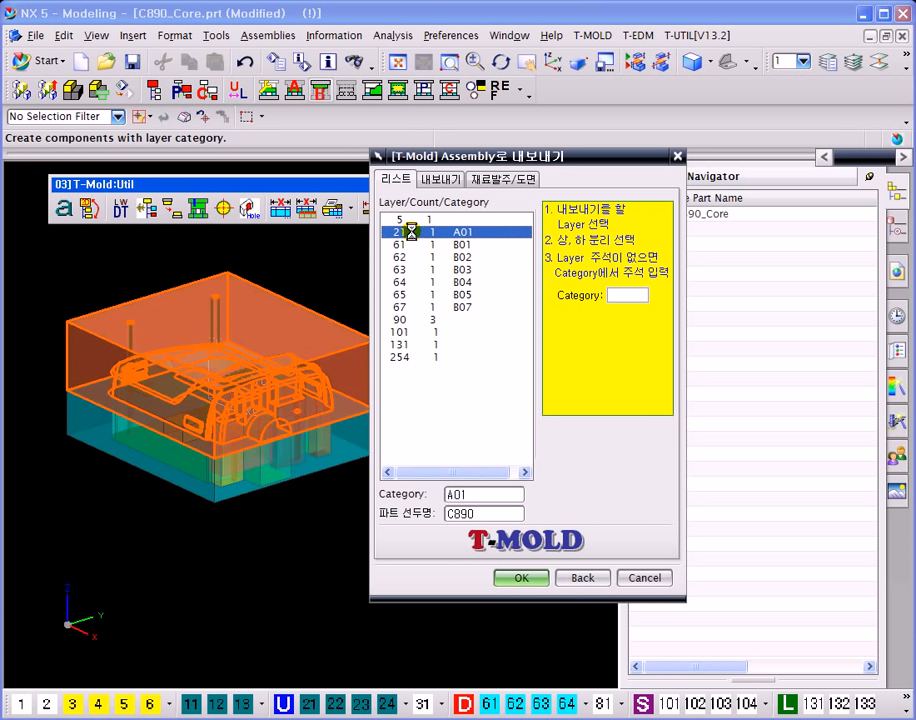
- Examine the object type and layer options of the export settings, keeping Solid Body and Original 레이어
{"action": "left_click", "coordinate": [441, 179]}
{"action": "left_click_drag", "start_coordinate": [474, 157], "coordinate": [447, 181]}
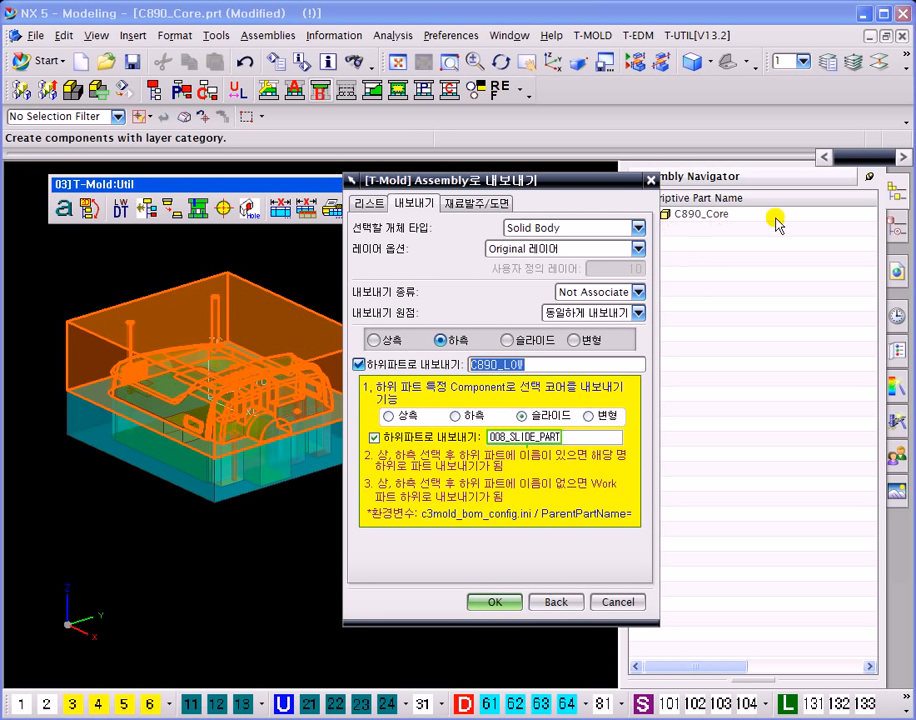
{"action": "left_click", "coordinate": [553, 229]}
{"action": "left_click_drag", "start_coordinate": [423, 181], "coordinate": [443, 205]}
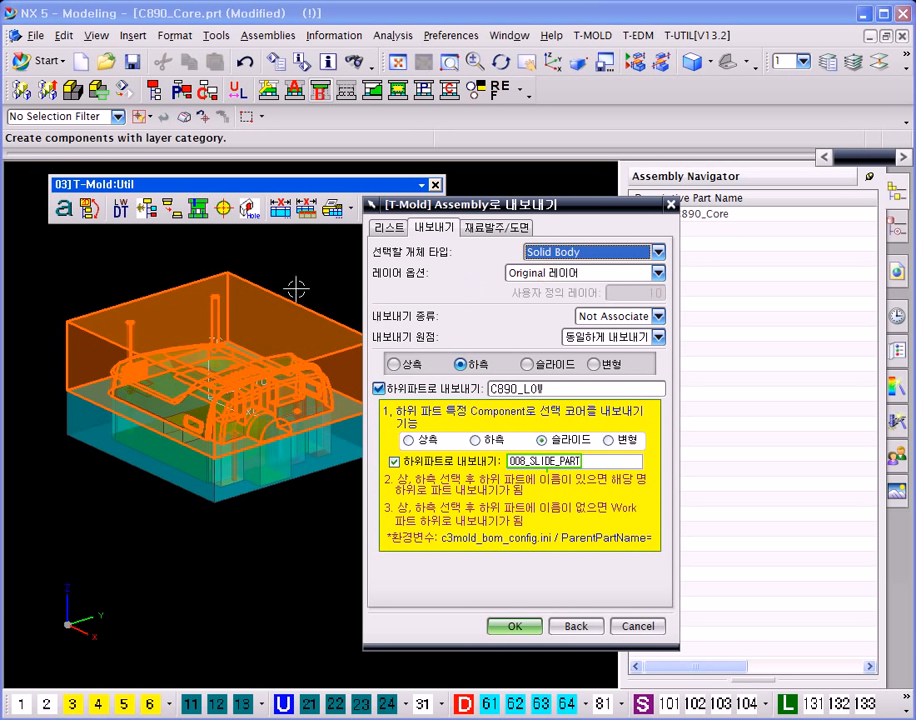
{"action": "left_click", "coordinate": [542, 274]}
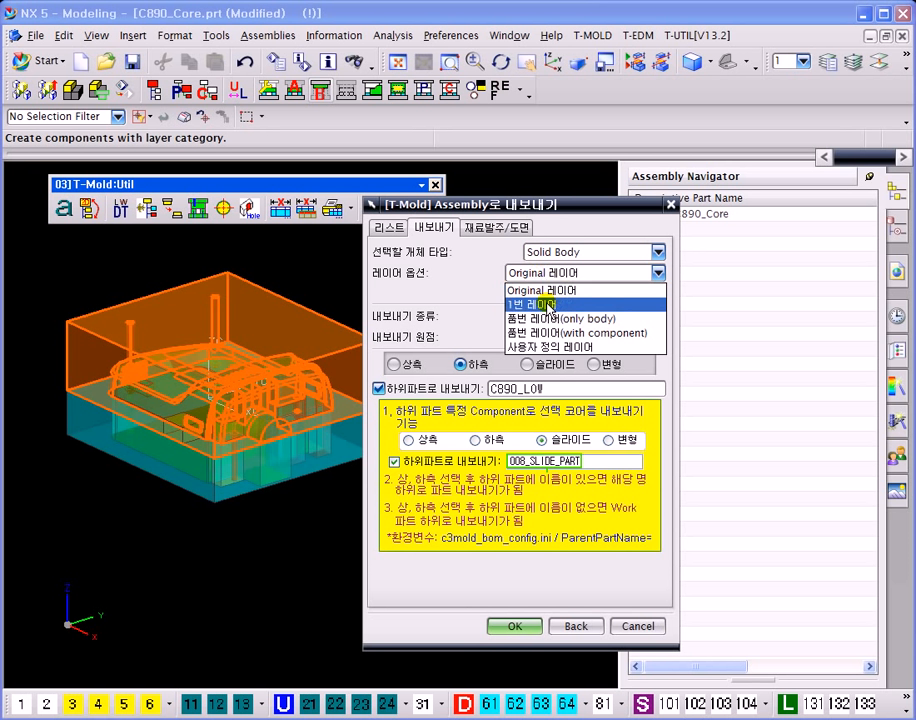
{"action": "left_click", "coordinate": [543, 292]}
{"action": "left_click_drag", "start_coordinate": [511, 203], "coordinate": [521, 169]}
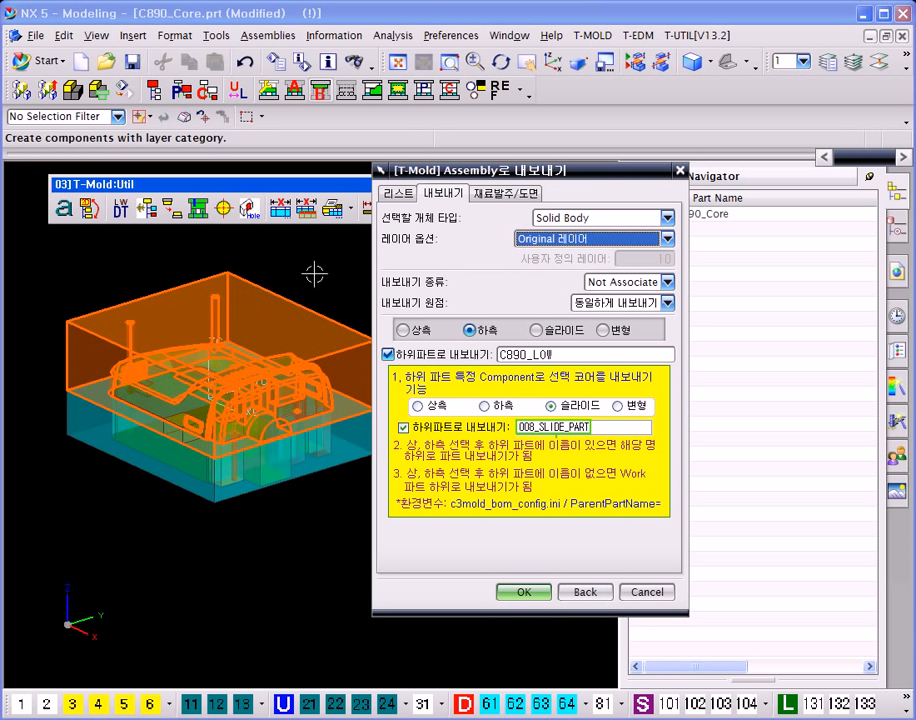
{"action": "left_click", "coordinate": [558, 245]}
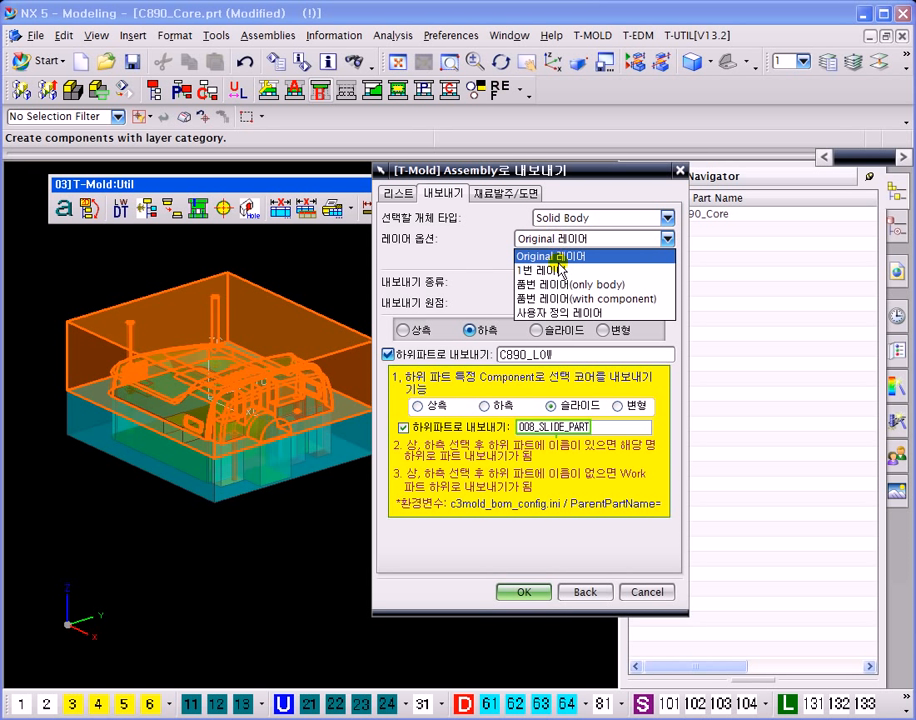
{"action": "left_click_drag", "start_coordinate": [547, 180], "coordinate": [549, 163]}
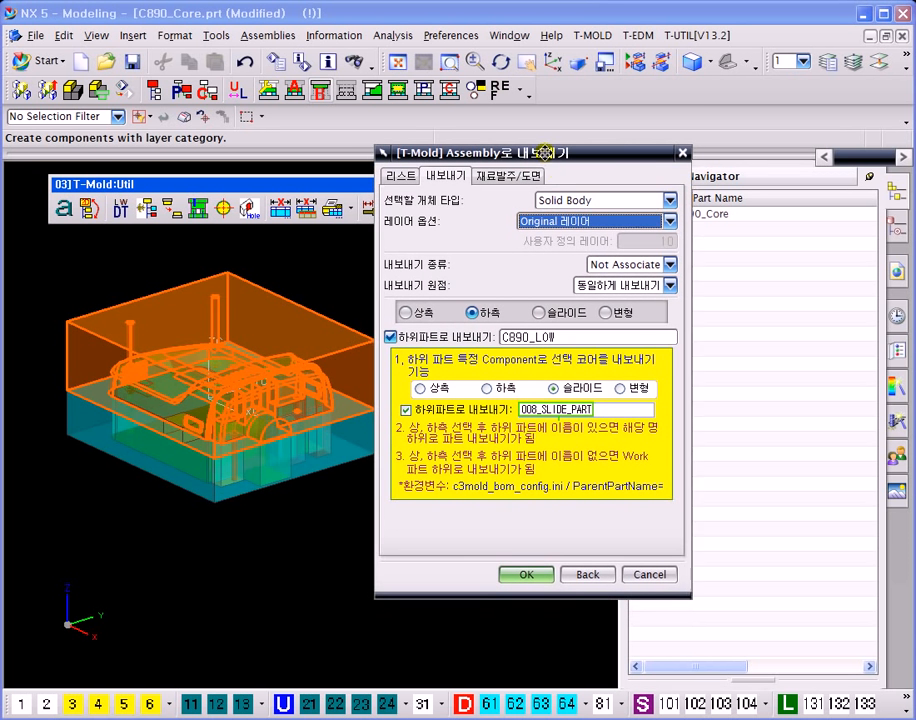
- Try the export types Associate, Not Associate and 원본 삭제, and set the export type back to Not Associate
{"action": "left_click", "coordinate": [640, 268]}
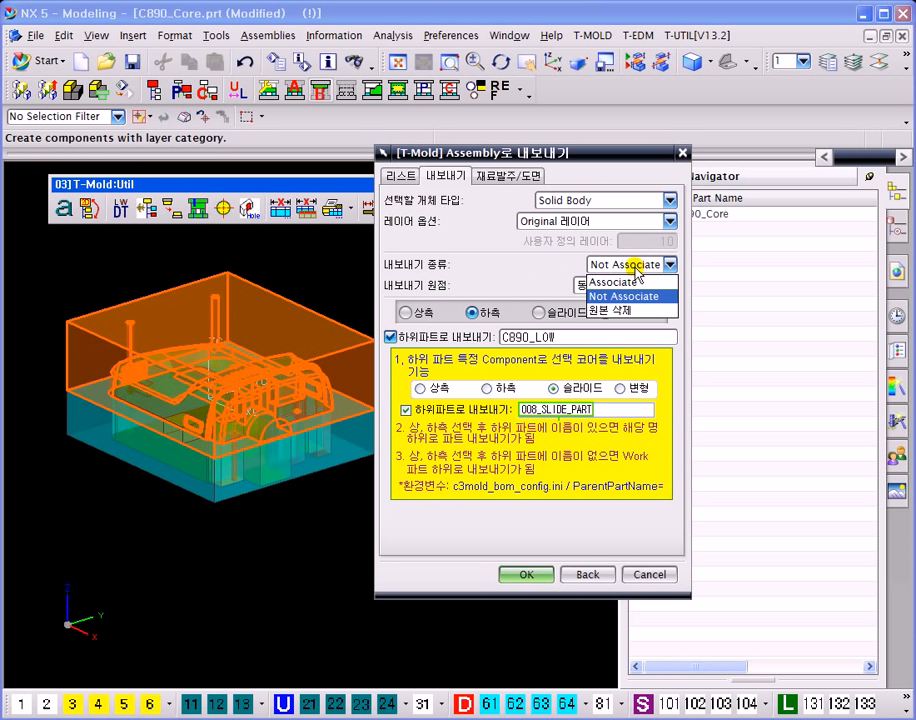
{"action": "left_click", "coordinate": [612, 282]}
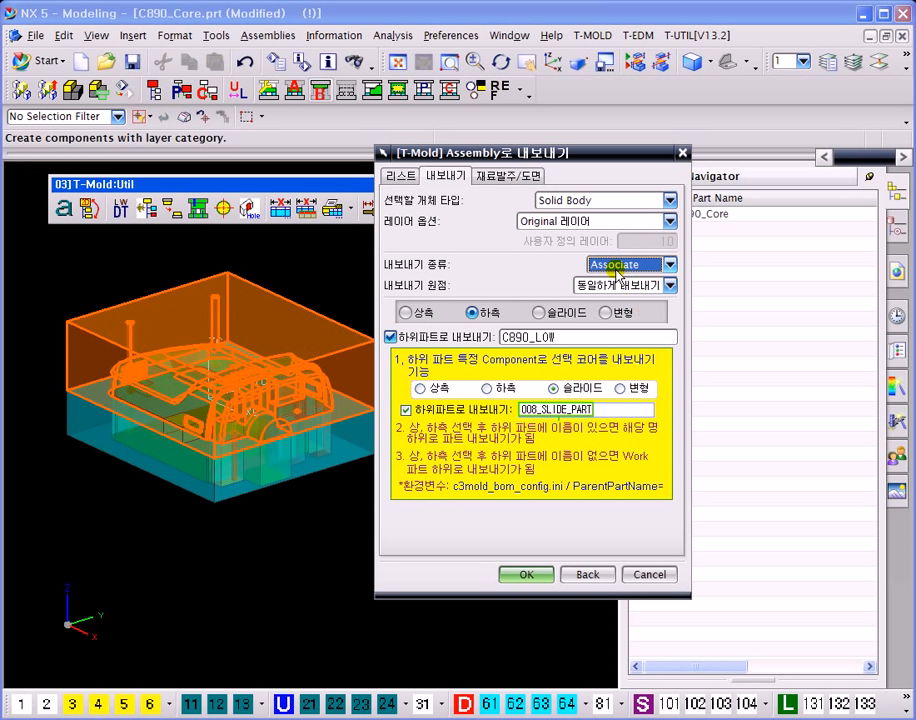
{"action": "left_click", "coordinate": [640, 263]}
{"action": "left_click", "coordinate": [613, 298]}
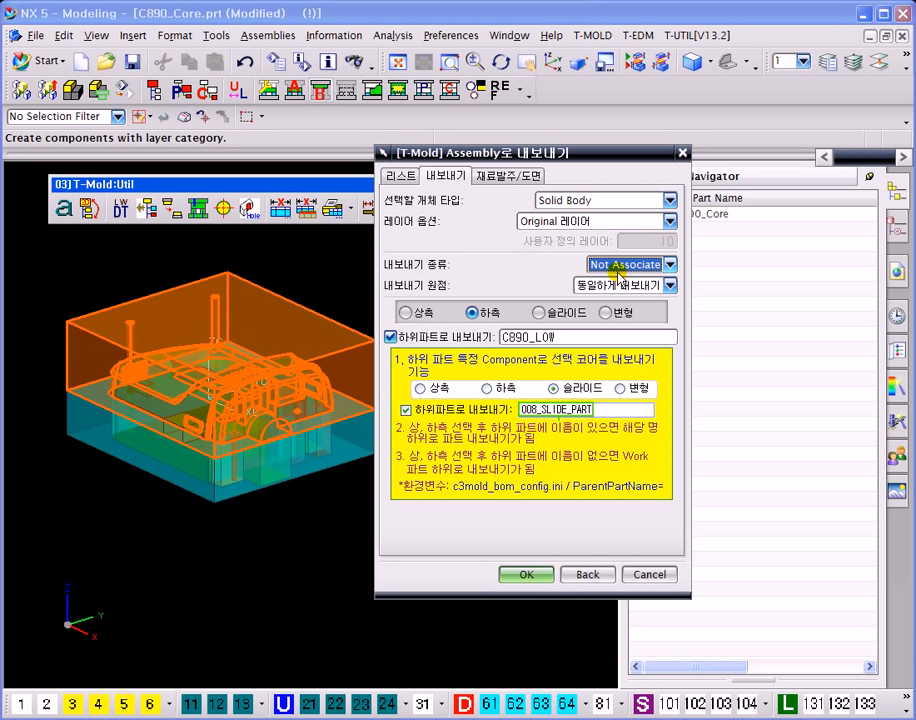
{"action": "left_click", "coordinate": [612, 266]}
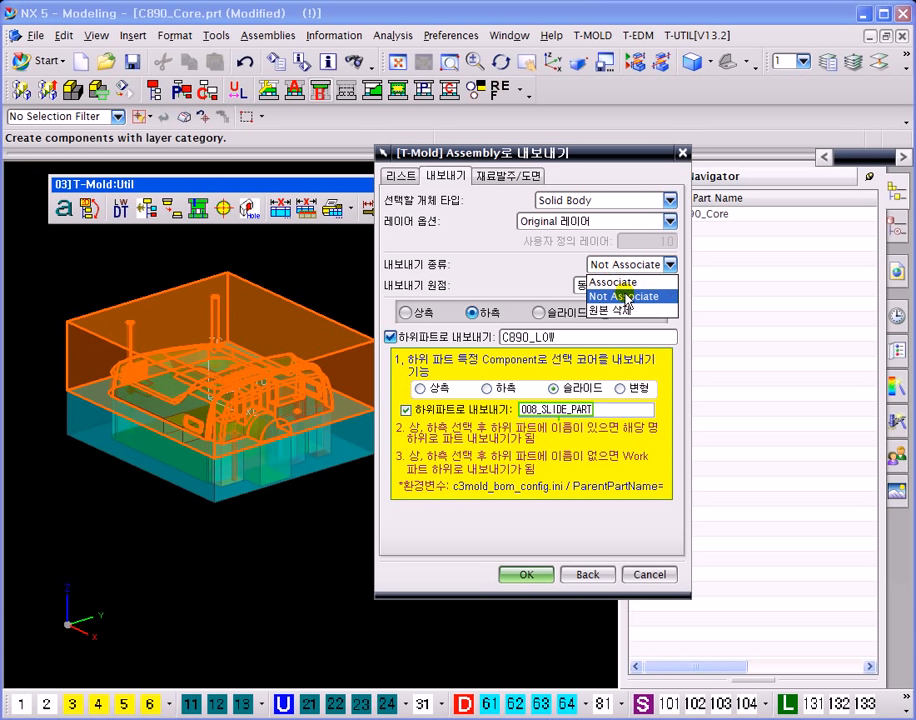
{"action": "left_click", "coordinate": [621, 311]}
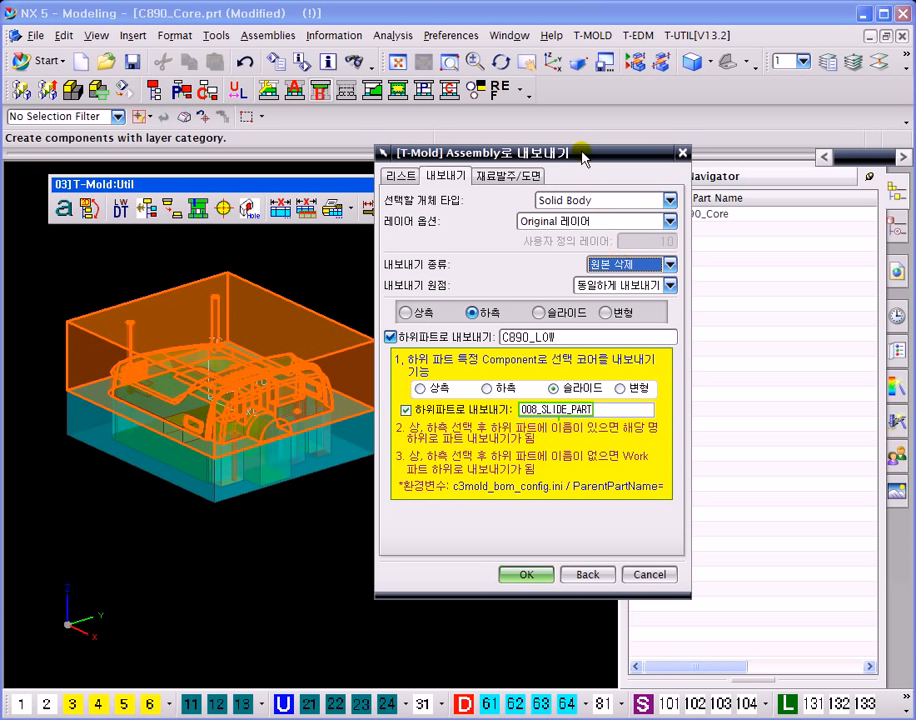
{"action": "left_click_drag", "start_coordinate": [585, 150], "coordinate": [566, 145]}
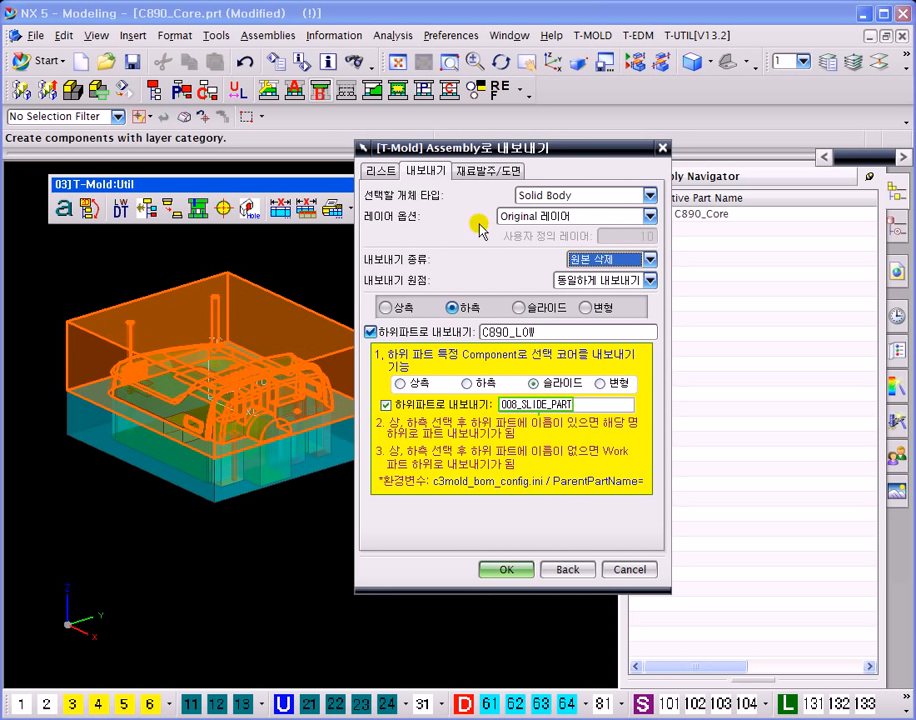
{"action": "left_click", "coordinate": [607, 282]}
{"action": "left_click", "coordinate": [610, 259]}
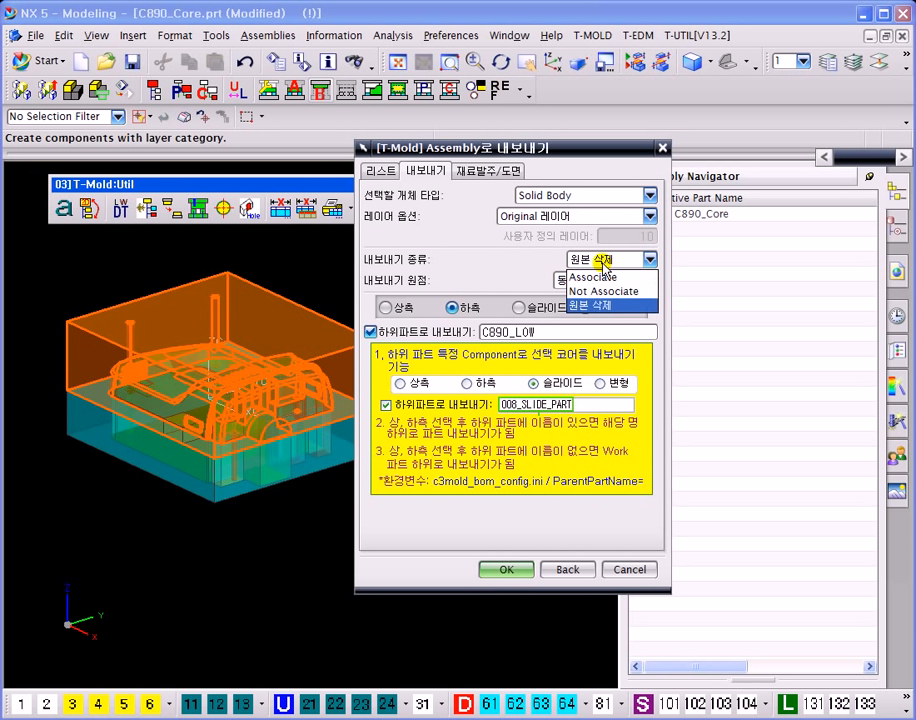
{"action": "left_click", "coordinate": [607, 290]}
{"action": "left_click_drag", "start_coordinate": [560, 152], "coordinate": [577, 126]}
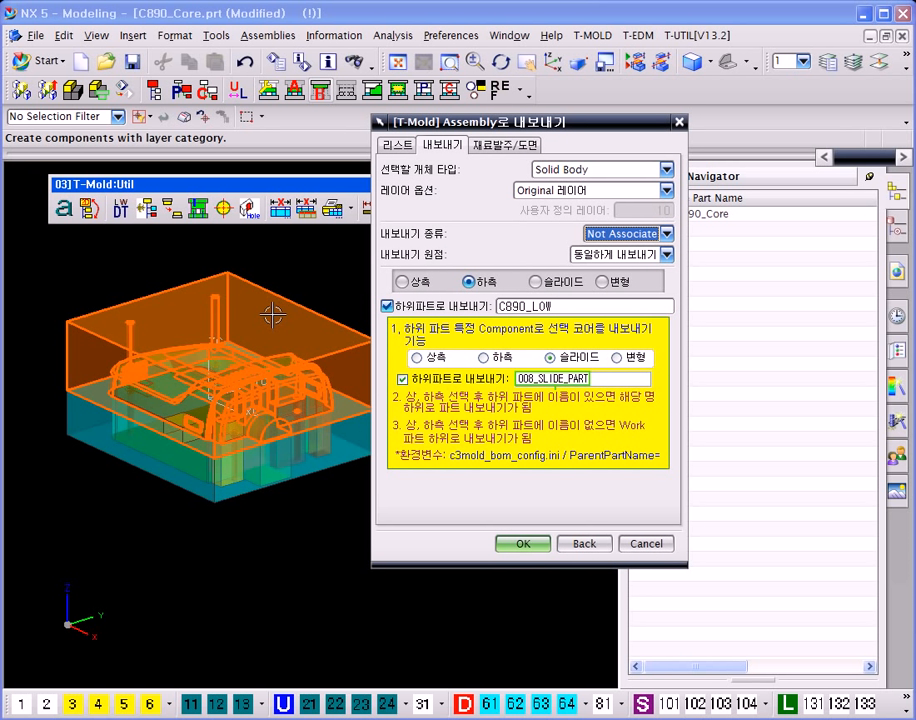
- Set the export type to 원본 삭제 and, after trying 원점 사용자 지정, the export origin to 동일하게 내보내기
{"action": "left_click", "coordinate": [602, 256]}
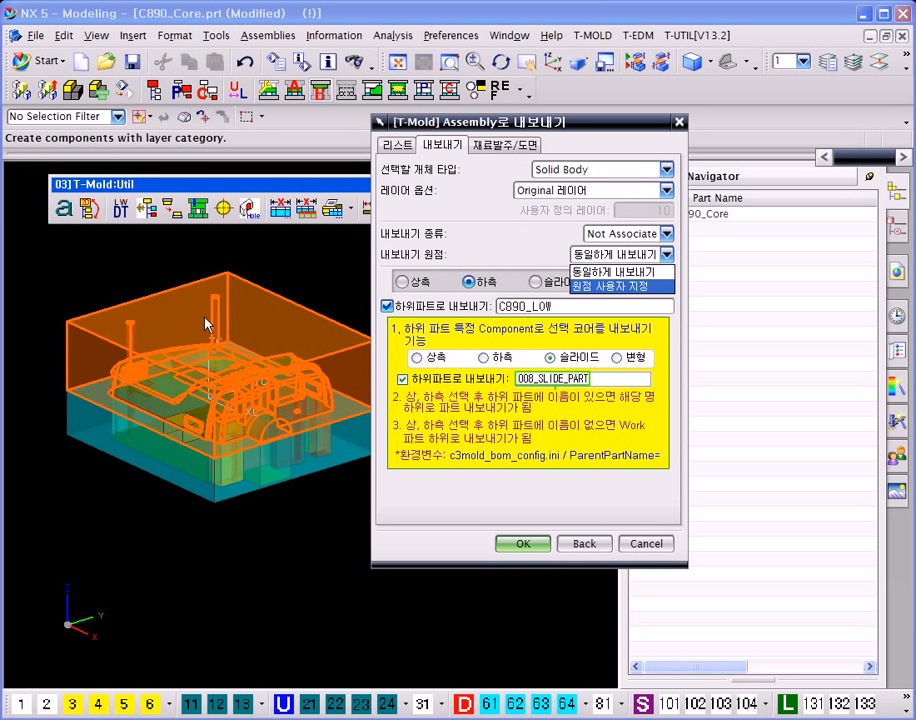
{"action": "left_click", "coordinate": [605, 271]}
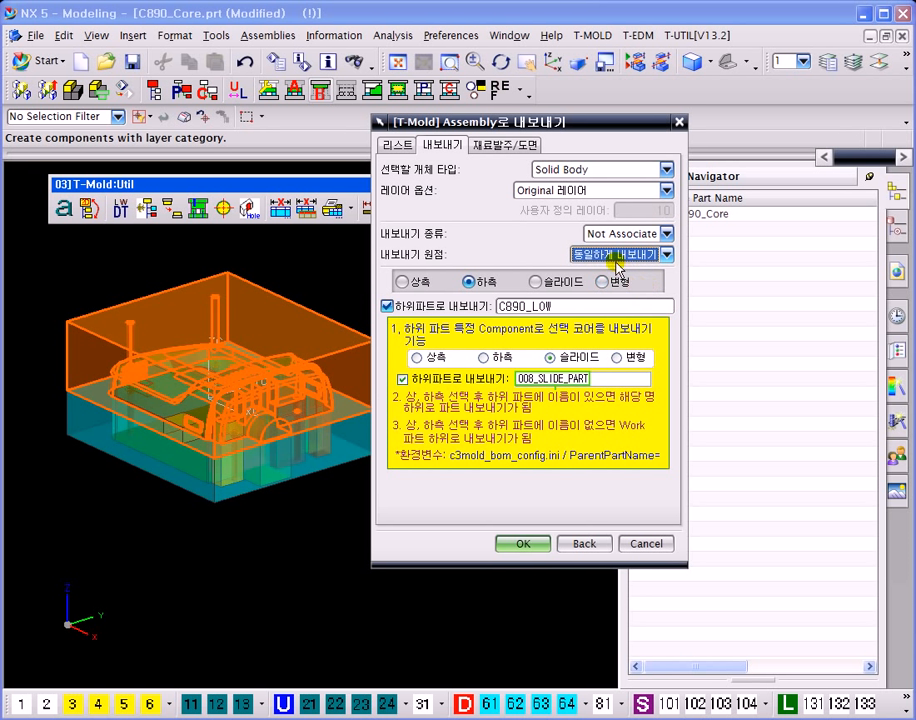
{"action": "left_click", "coordinate": [610, 255]}
{"action": "left_click", "coordinate": [617, 287]}
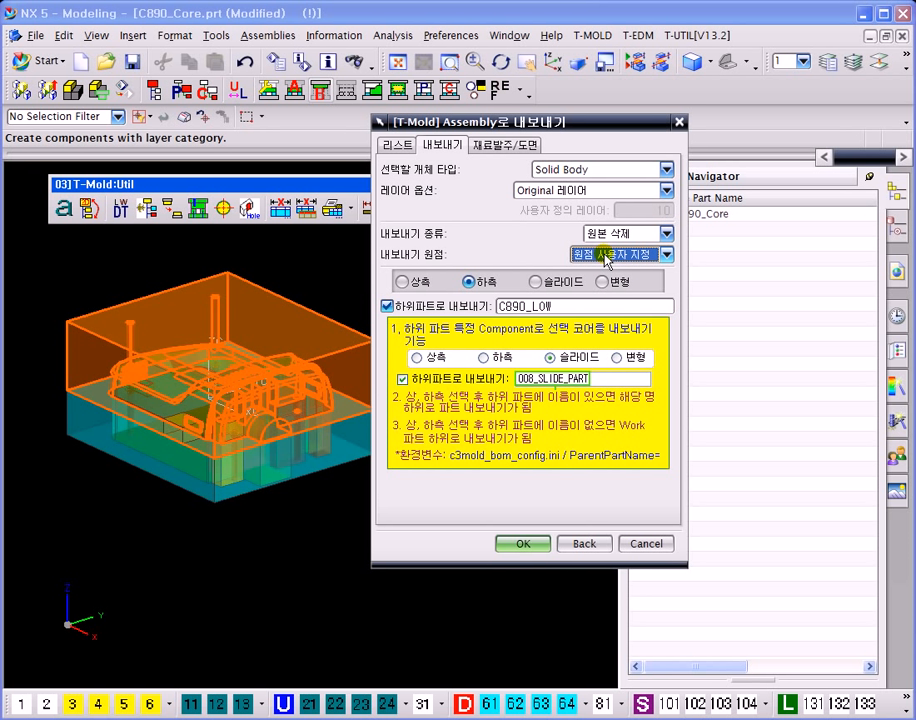
{"action": "left_click", "coordinate": [601, 258]}
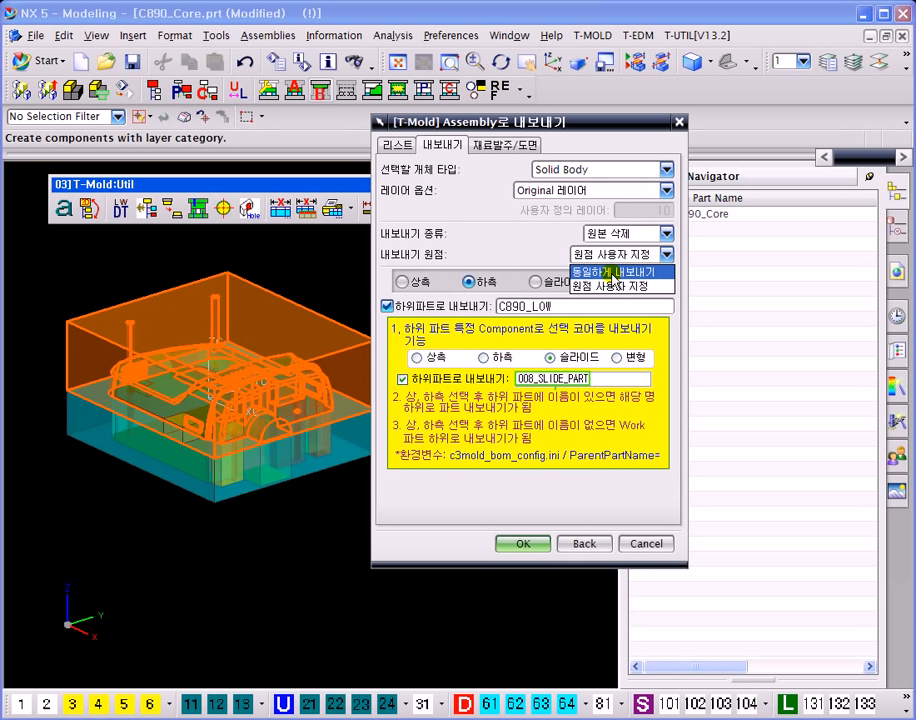
{"action": "left_click", "coordinate": [613, 273]}
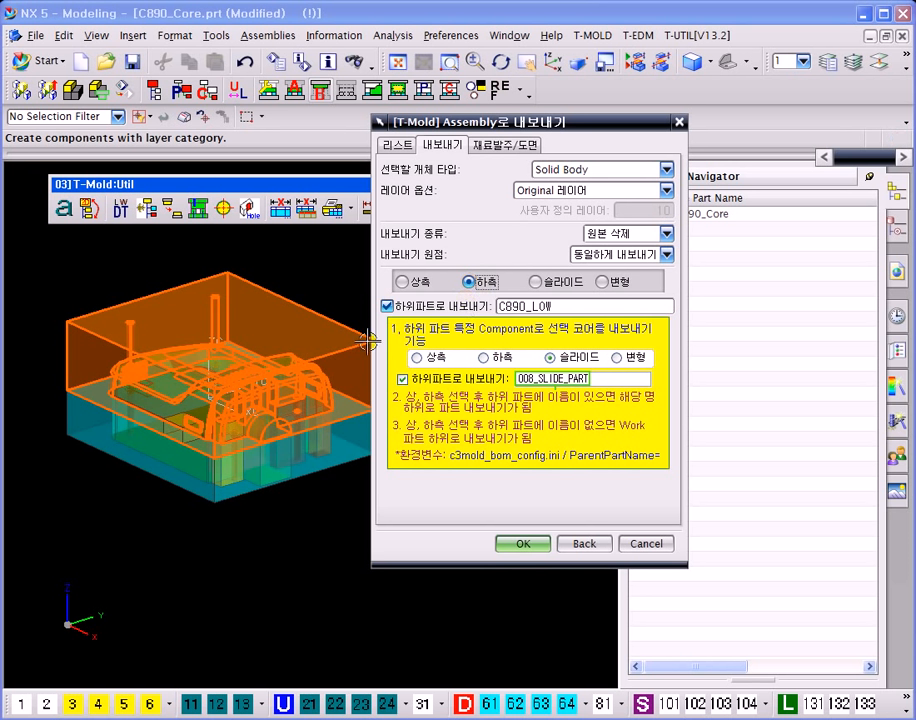
- Set the export side to 상측 with C890_UP as the sub-part receiving the selected core
{"action": "left_click", "coordinate": [403, 282]}
{"action": "mouse_move", "coordinate": [451, 122]}
{"action": "left_mouse_down"}
{"action": "mouse_move", "coordinate": [461, 128]}
{"action": "mouse_move", "coordinate": [455, 140]}
{"action": "left_mouse_up"}
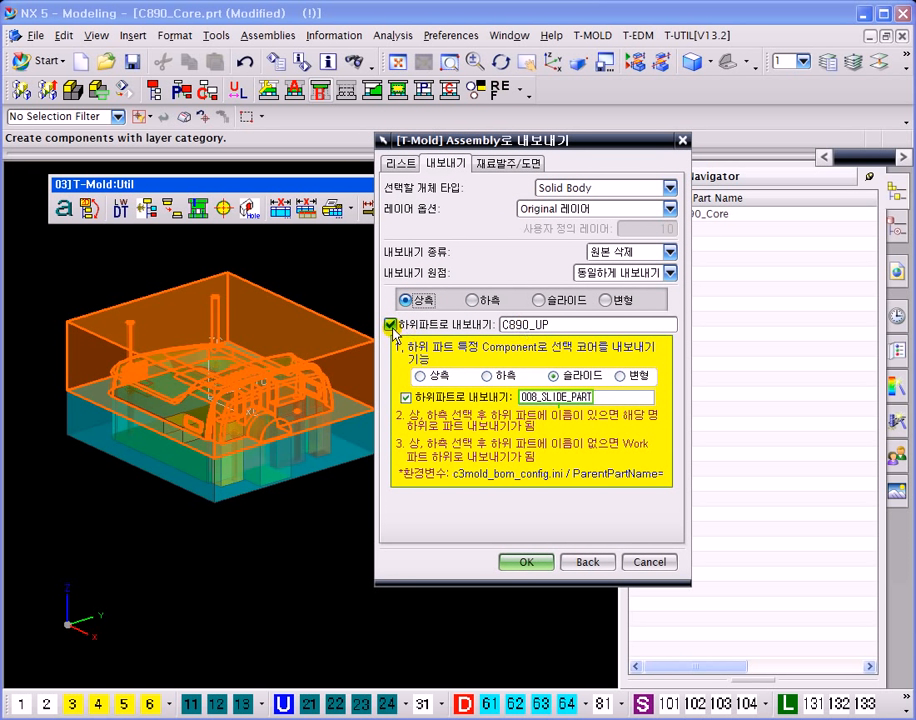
{"action": "double_click", "coordinate": [553, 324]}
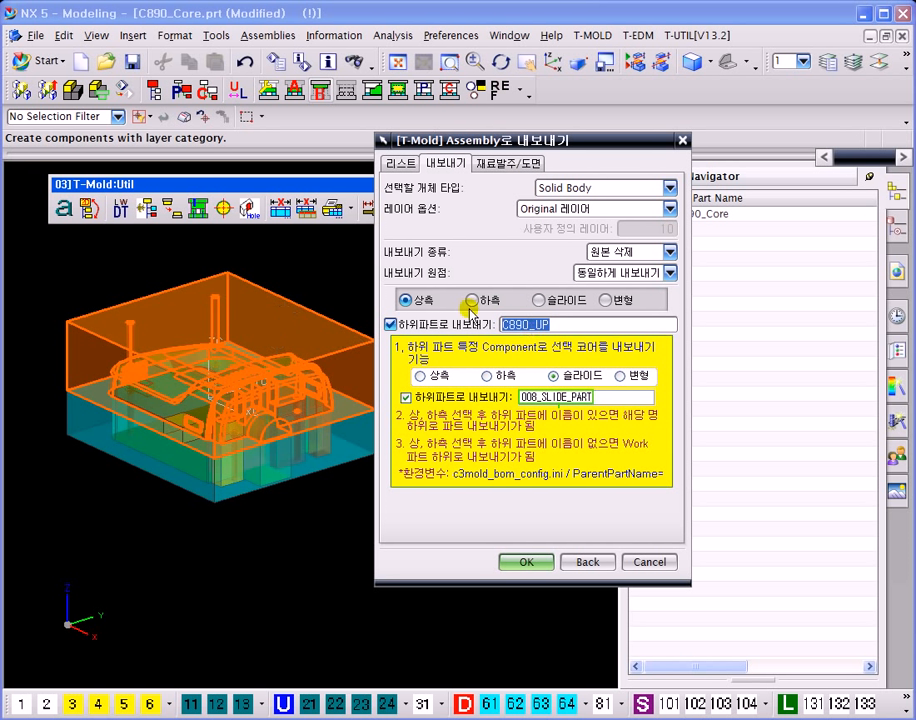
{"action": "left_click_drag", "start_coordinate": [554, 326], "coordinate": [493, 326]}
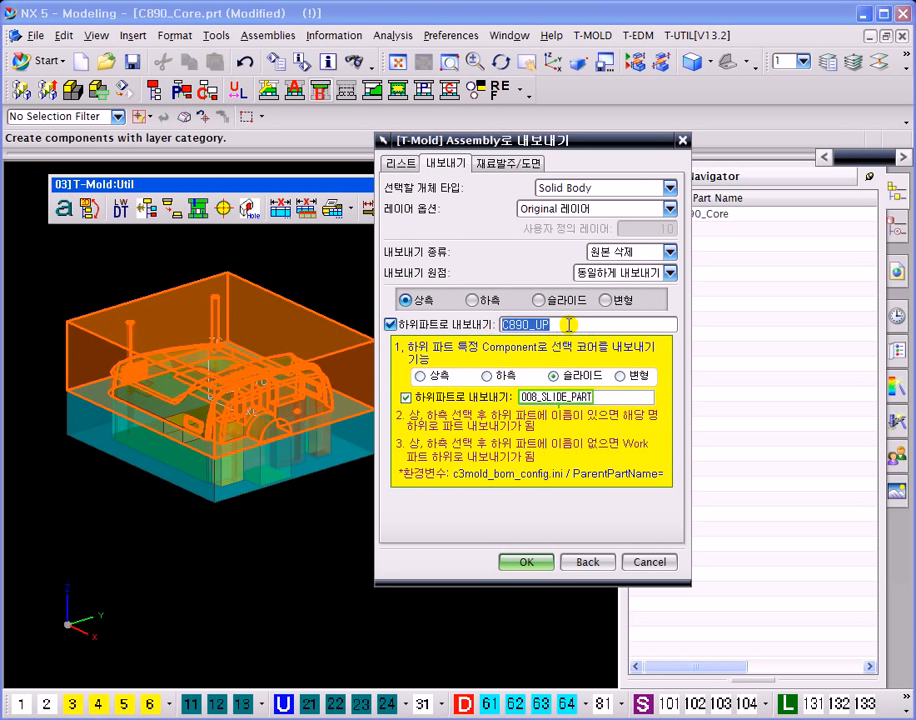
{"action": "left_click", "coordinate": [563, 324]}
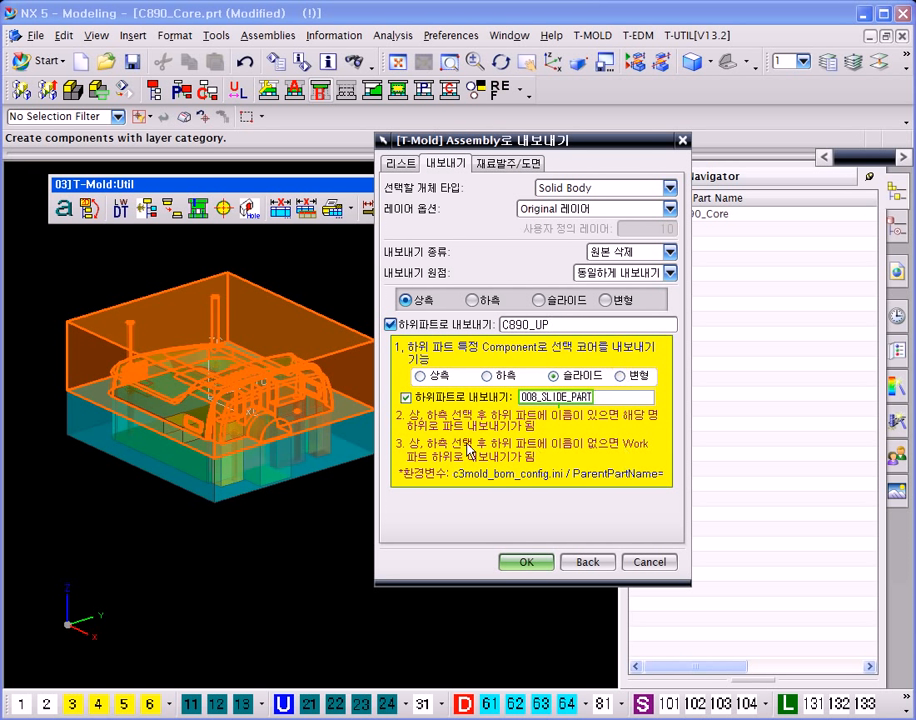
- Open the 재료발주/도면 settings and keep BOM 정보 자동입력 enabled with the classification 코어
{"action": "left_click", "coordinate": [503, 165]}
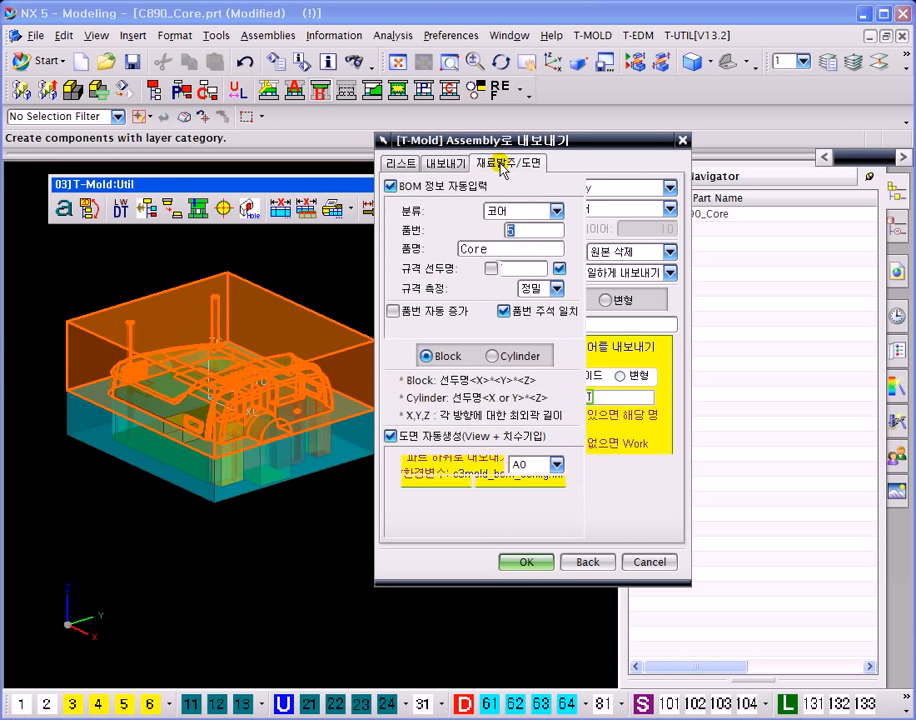
{"action": "left_click_drag", "start_coordinate": [537, 142], "coordinate": [509, 124]}
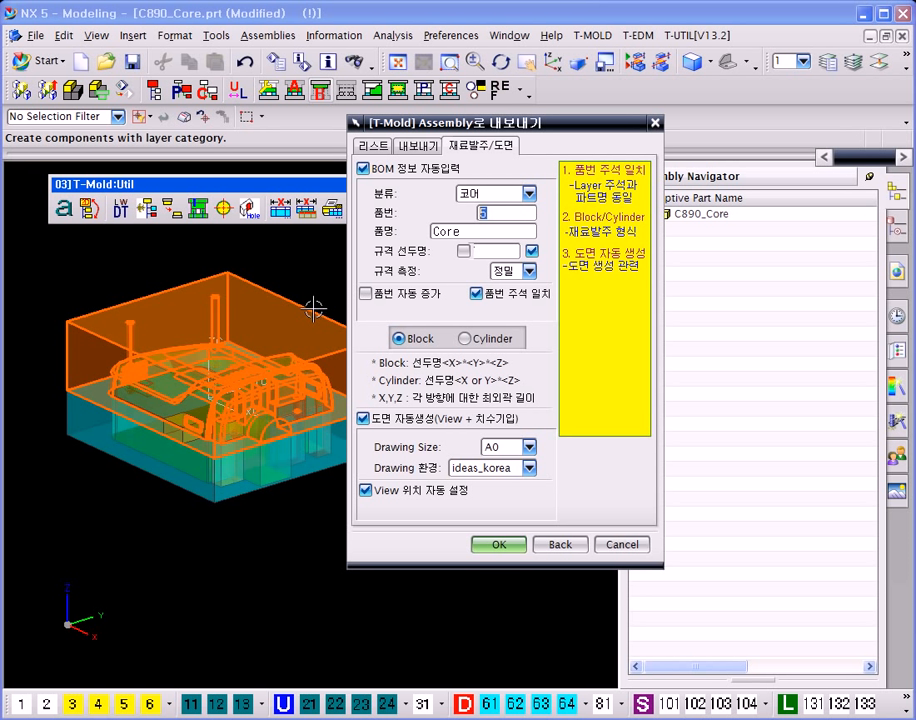
{"action": "left_click_drag", "start_coordinate": [473, 123], "coordinate": [499, 127]}
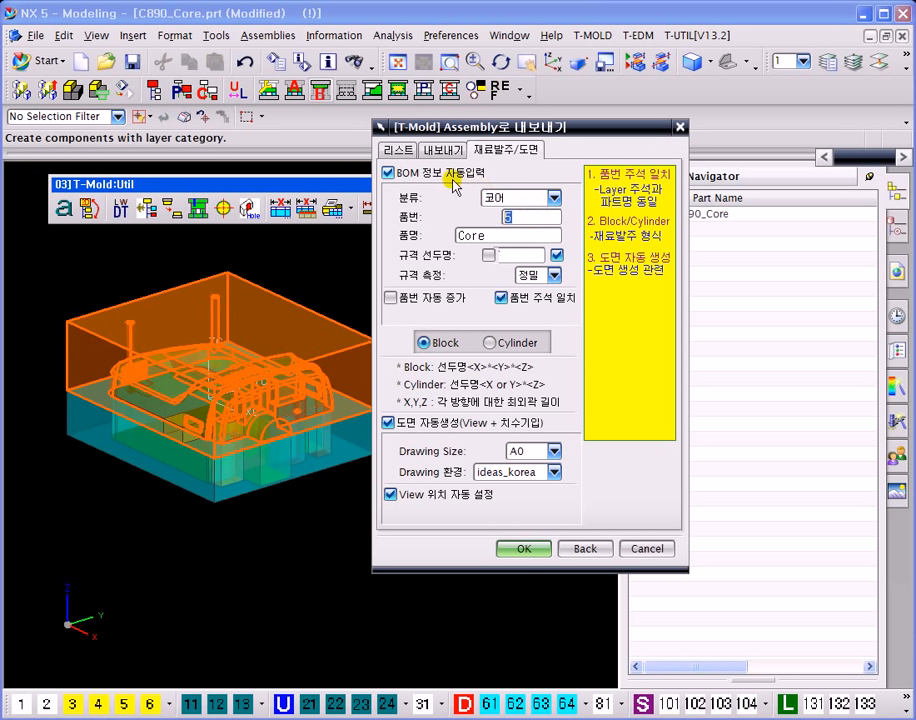
{"action": "left_click", "coordinate": [391, 174]}
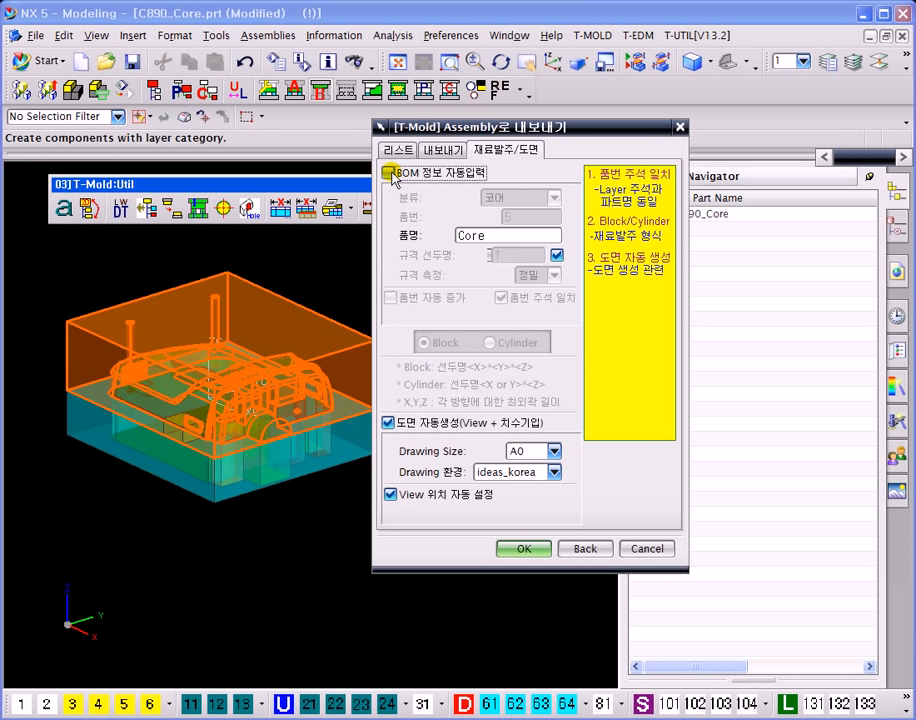
{"action": "left_click", "coordinate": [389, 174]}
{"action": "left_click", "coordinate": [532, 207]}
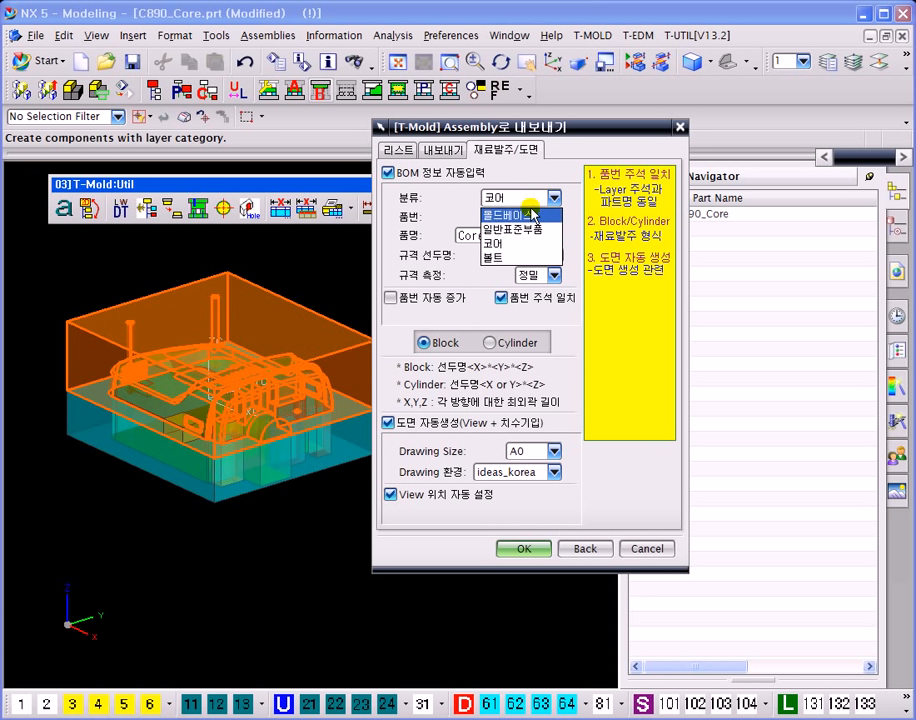
{"action": "left_click", "coordinate": [507, 244]}
{"action": "left_click_drag", "start_coordinate": [481, 134], "coordinate": [500, 134]}
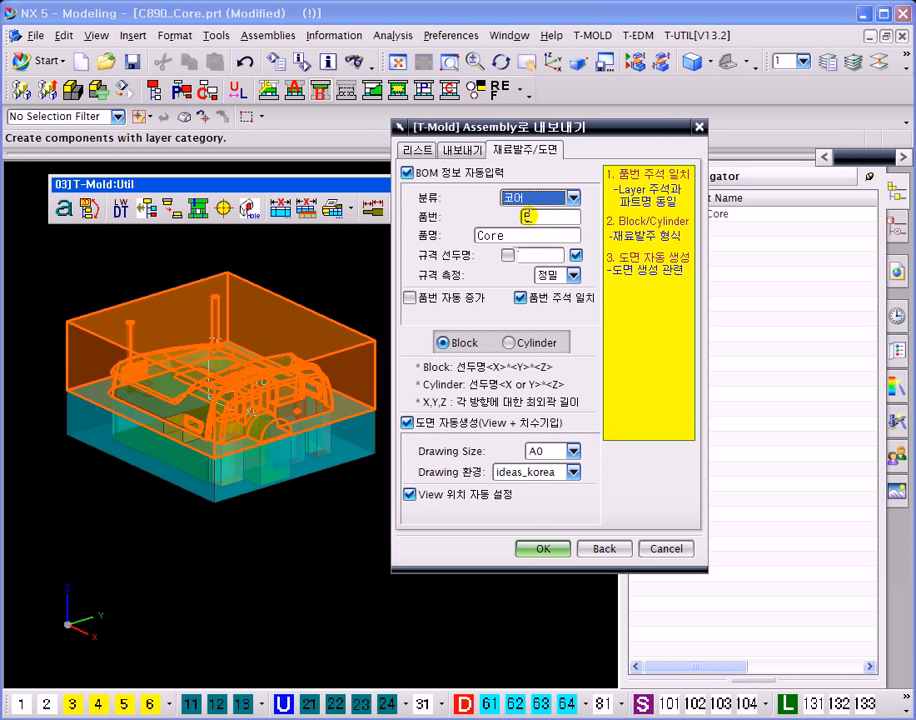
- Try 품번 자동 증가 for the part numbering and set it back to 품번 주석 일치
{"action": "double_click", "coordinate": [521, 215]}
{"action": "left_click", "coordinate": [431, 297]}
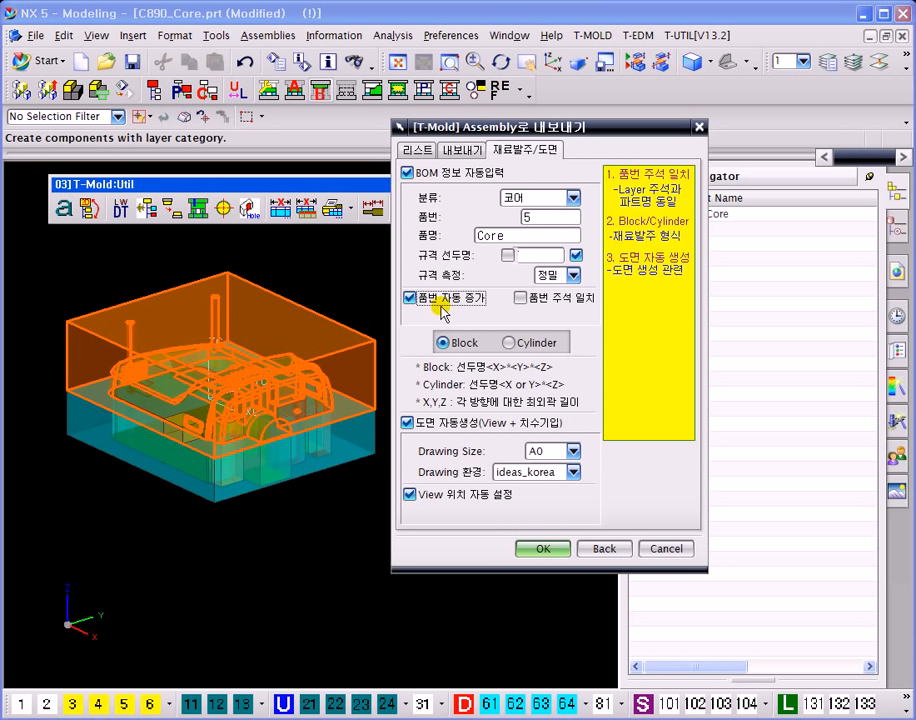
{"action": "double_click", "coordinate": [531, 217]}
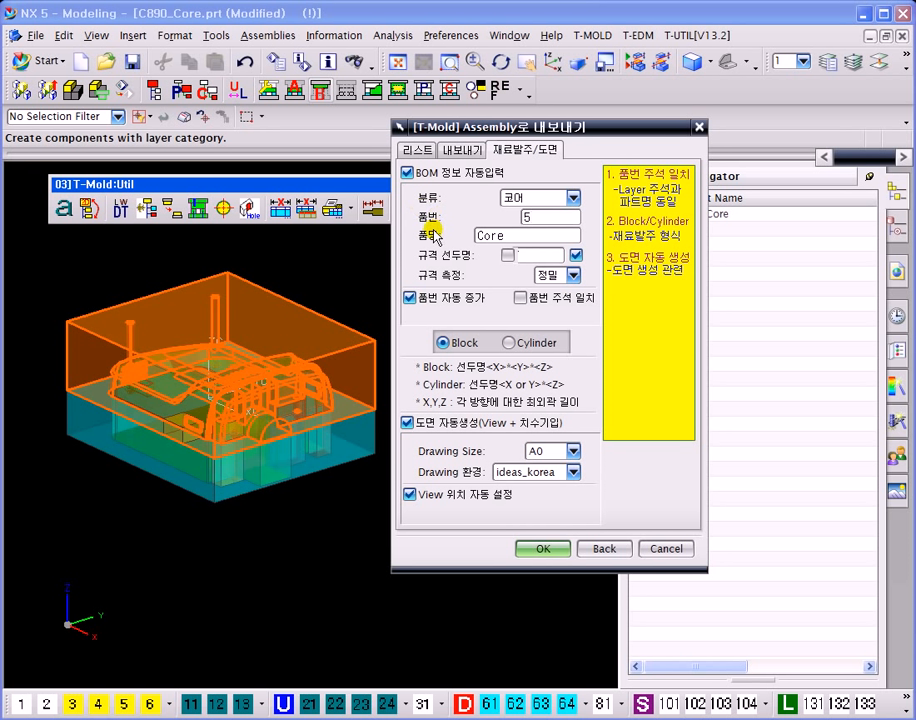
{"action": "left_click", "coordinate": [521, 297]}
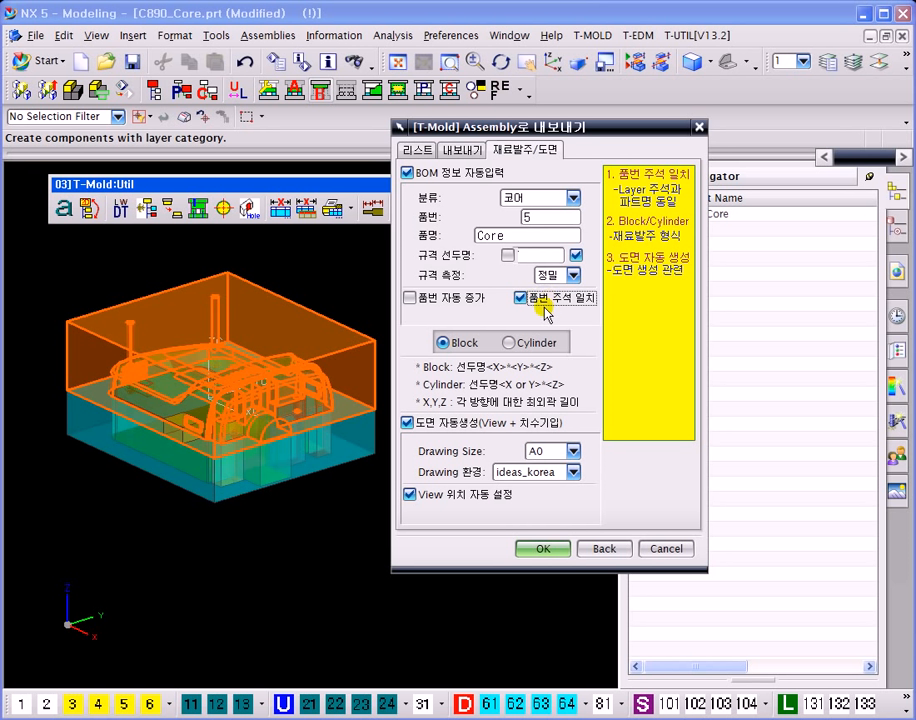
- Set the BOM part name (품명) to CAVITY, leaving the specification prefix empty
{"action": "left_click_drag", "start_coordinate": [502, 128], "coordinate": [478, 108]}
{"action": "double_click", "coordinate": [466, 215]}
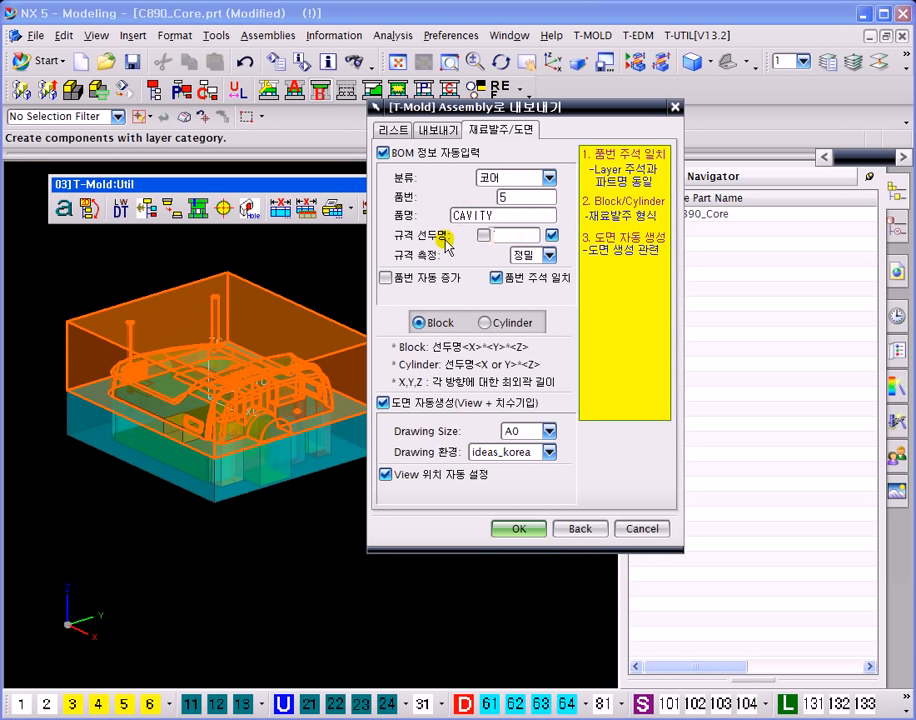
{"action": "left_click", "coordinate": [506, 236]}
{"action": "type", "text": "T"}
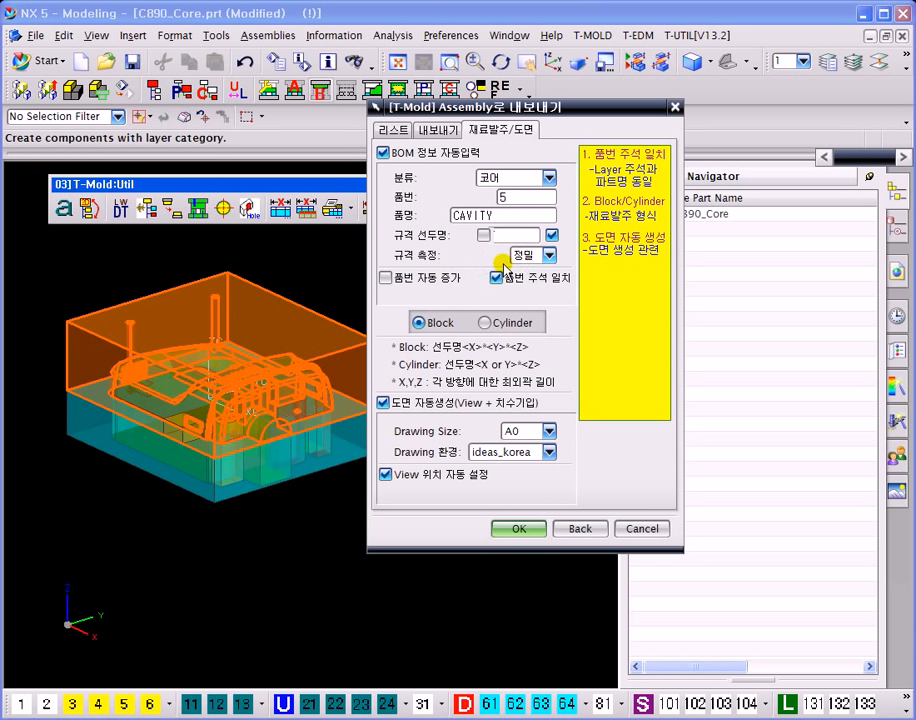
- Try the other 규격 측정 options and set the specification measurement back to 정밀
{"action": "left_click", "coordinate": [547, 256]}
{"action": "left_click", "coordinate": [533, 274]}
{"action": "left_click", "coordinate": [536, 256]}
{"action": "left_click", "coordinate": [534, 287]}
{"action": "left_click", "coordinate": [536, 256]}
{"action": "left_click", "coordinate": [516, 267]}
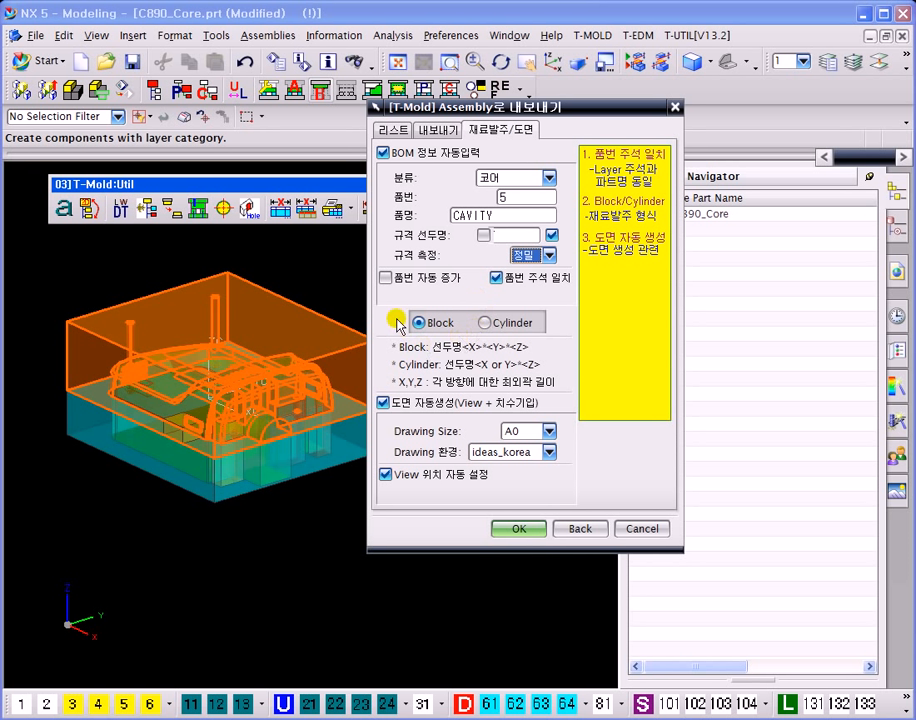
- Try the Cylinder format and switching 도면 자동생성 off, and restore Block and automatic drawing creation
{"action": "left_click", "coordinate": [486, 322]}
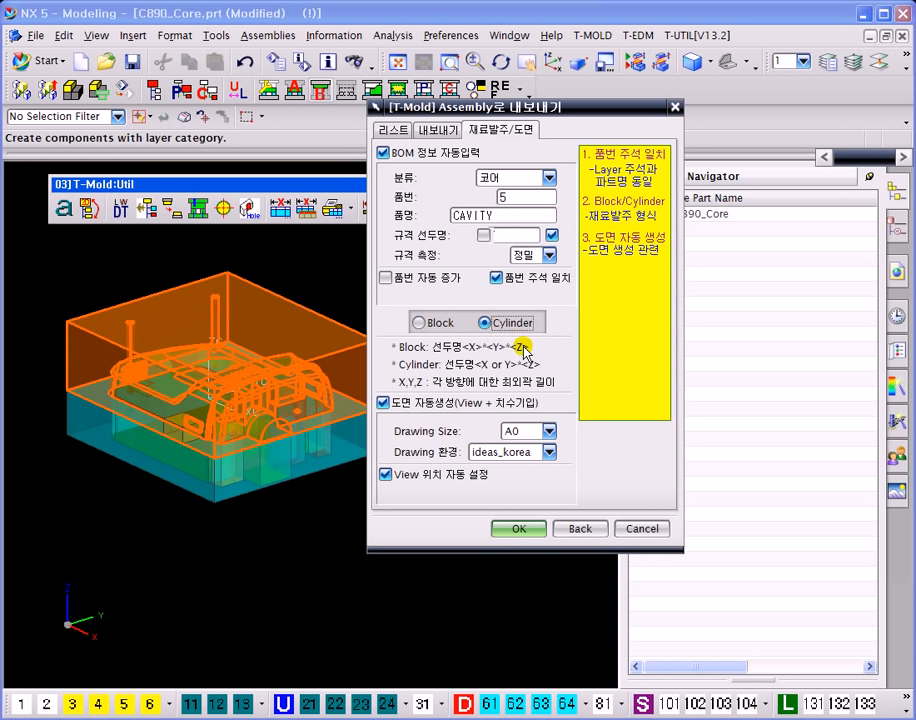
{"action": "left_click", "coordinate": [419, 322]}
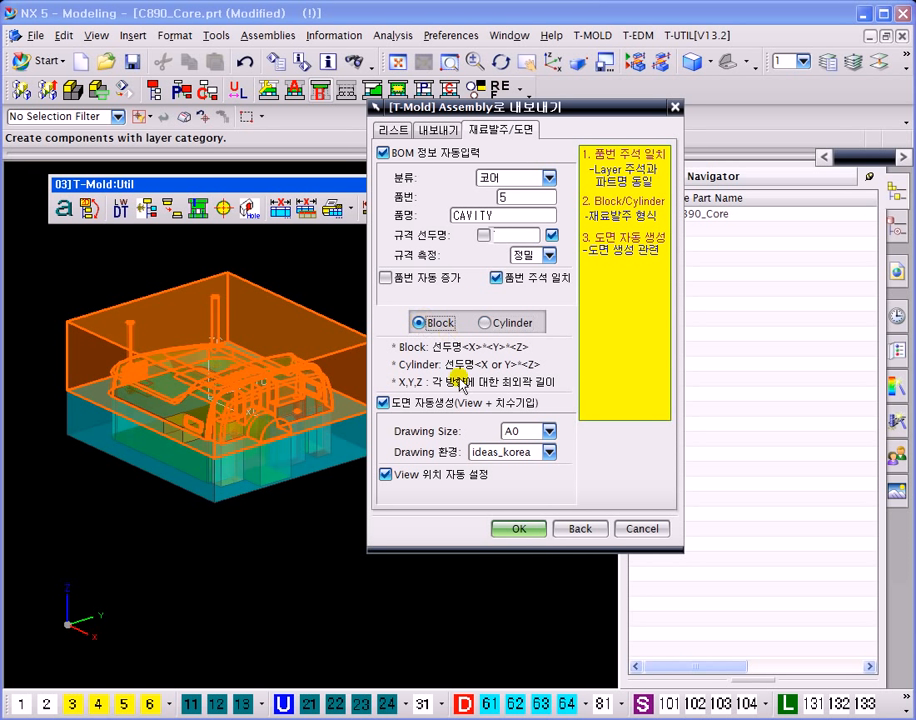
{"action": "left_click", "coordinate": [414, 404]}
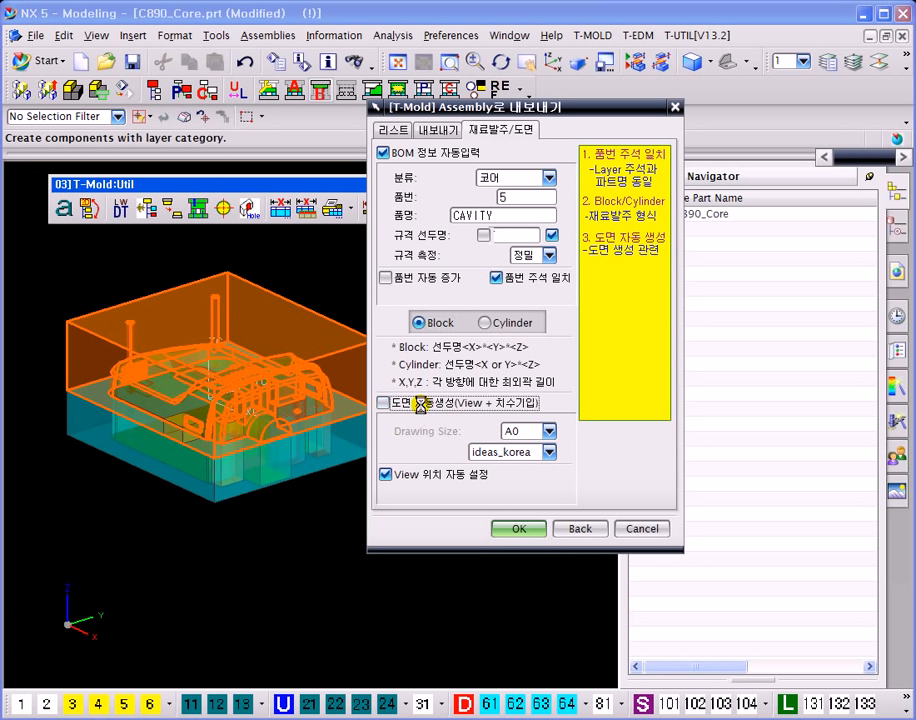
{"action": "left_click", "coordinate": [397, 406]}
- Review the layer, export and BOM settings and export layer 21 (A01) with them
{"action": "left_click_drag", "start_coordinate": [443, 108], "coordinate": [442, 76]}
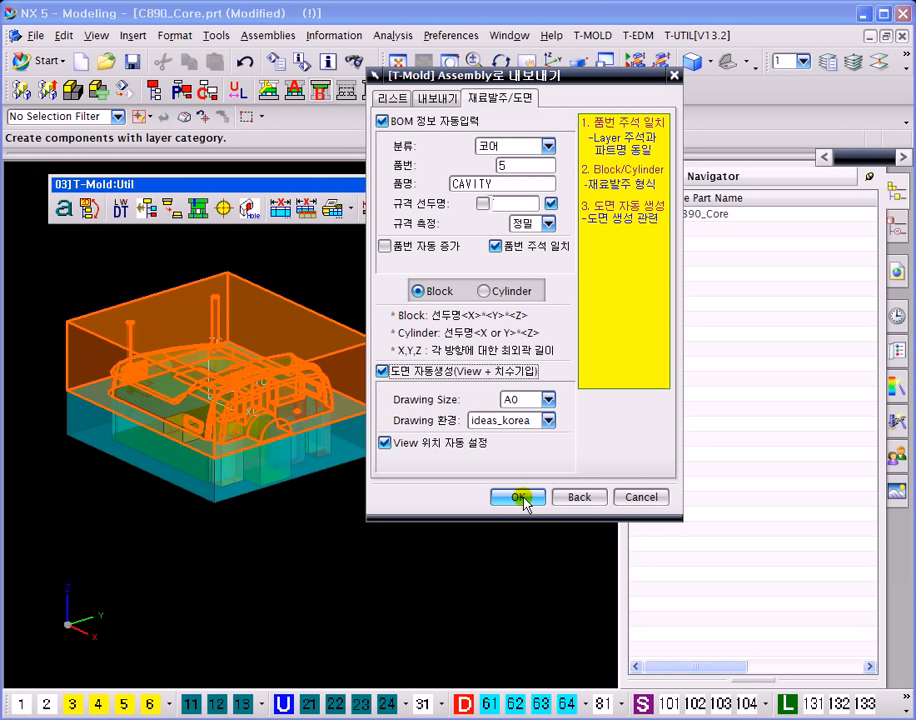
{"action": "left_click", "coordinate": [393, 98]}
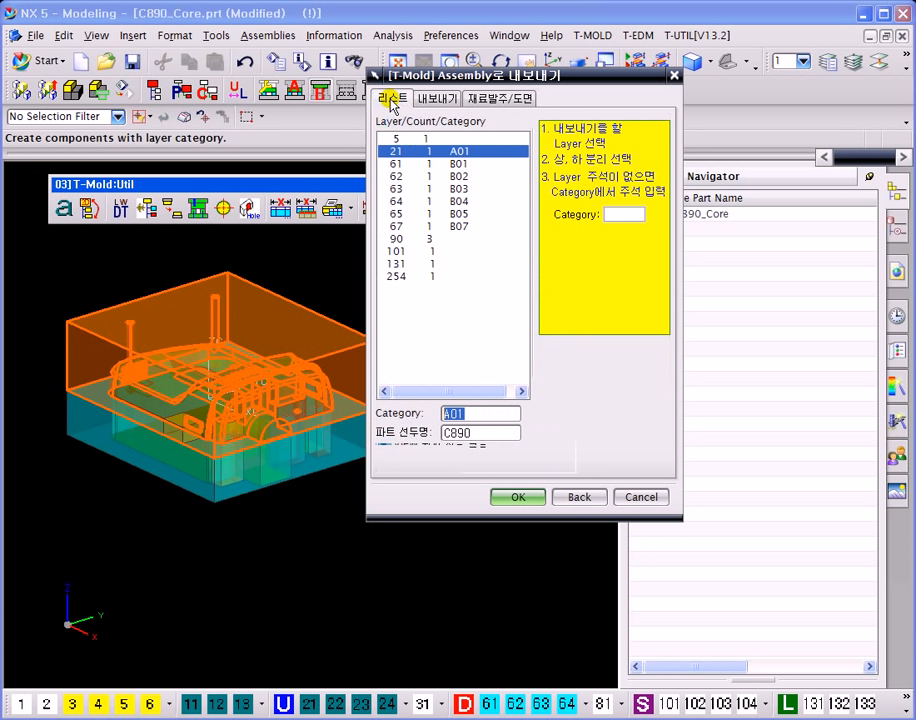
{"action": "left_click_drag", "start_coordinate": [410, 80], "coordinate": [400, 104]}
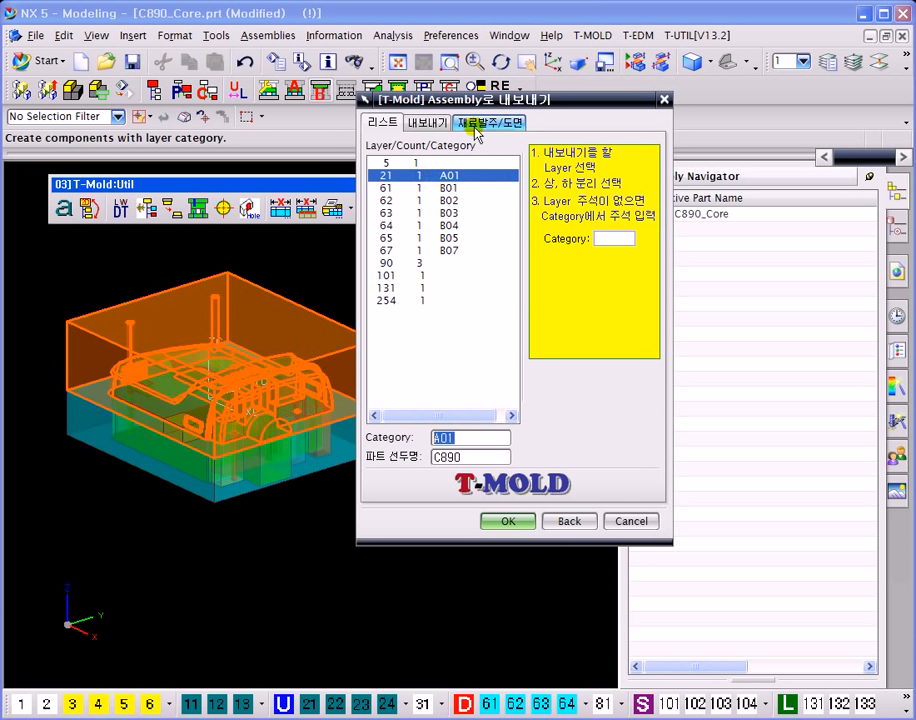
{"action": "left_click", "coordinate": [428, 123]}
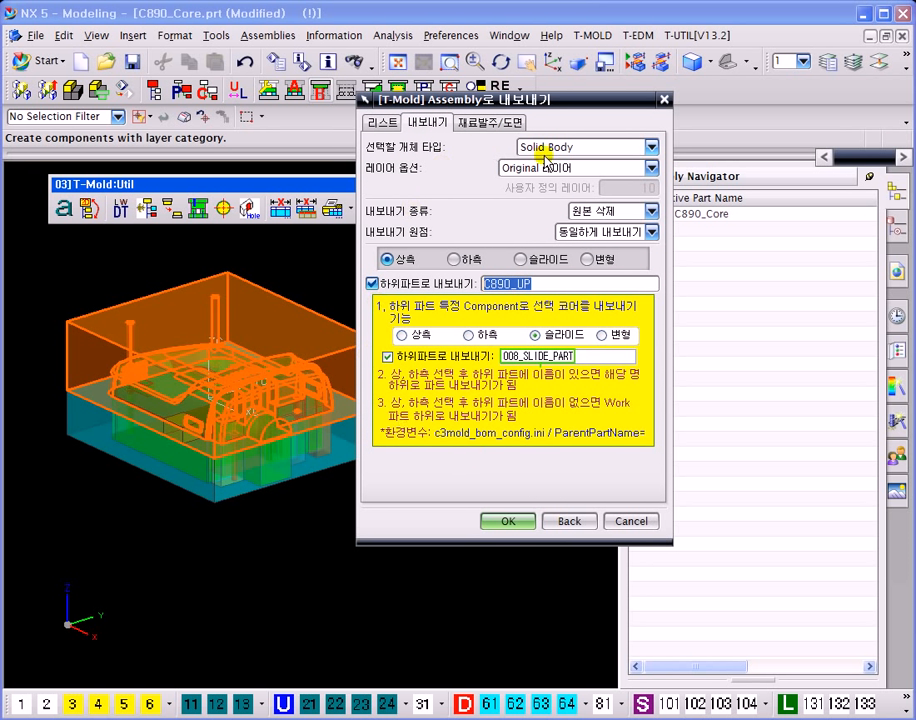
{"action": "left_click", "coordinate": [514, 122]}
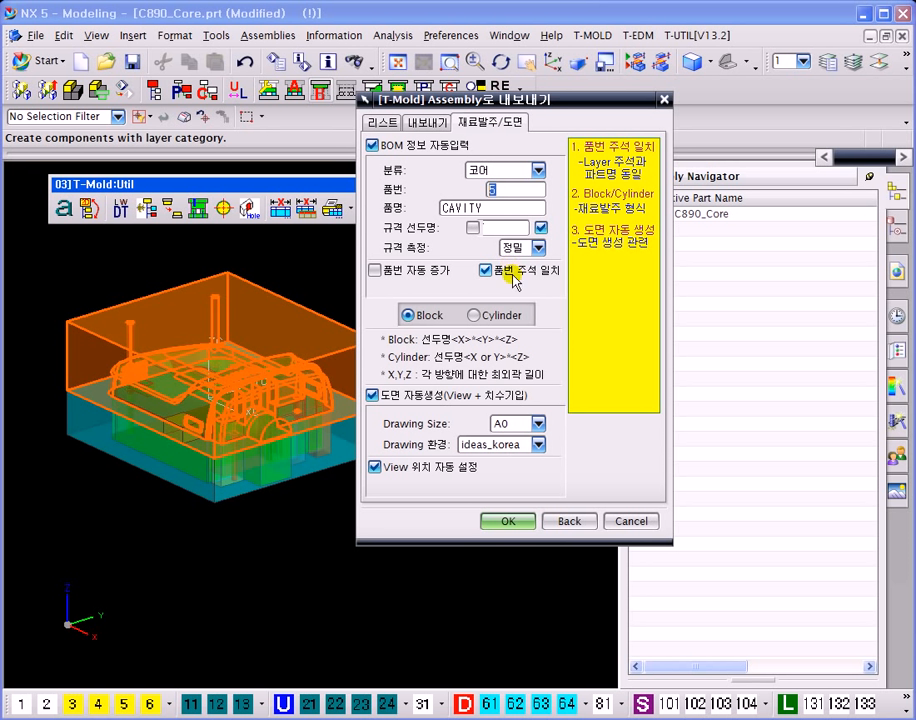
{"action": "left_click", "coordinate": [509, 521]}
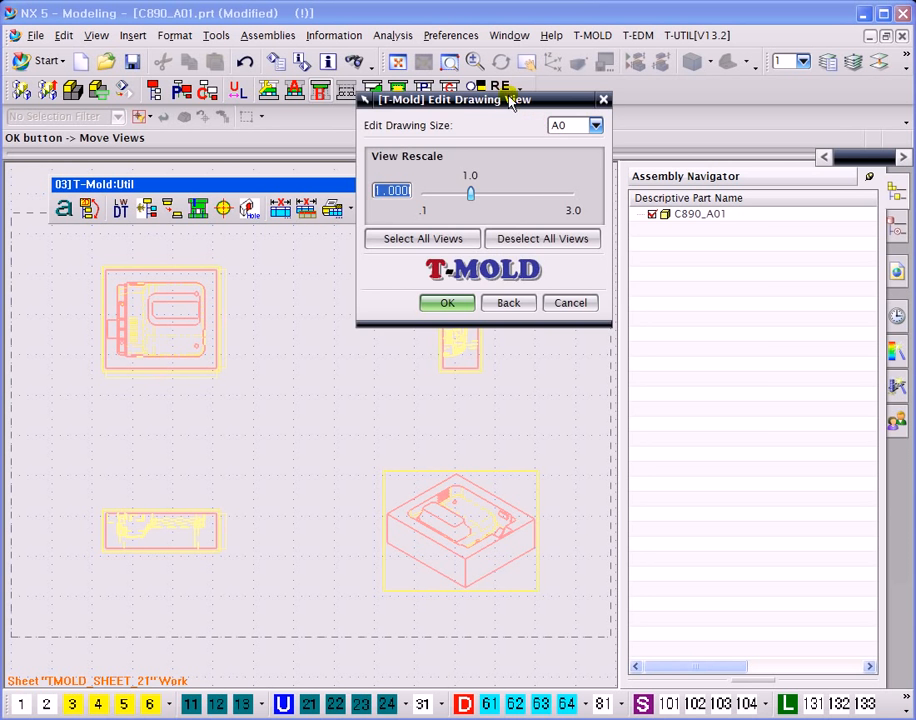
- Inspect the views on the C890_A01 drawing sheet and close the drawing view editing without rescaling or moving them
{"action": "left_click_drag", "start_coordinate": [375, 99], "coordinate": [530, 231]}
{"action": "mouse_move", "coordinate": [601, 238]}
{"action": "left_mouse_down"}
{"action": "mouse_move", "coordinate": [363, 183]}
{"action": "mouse_move", "coordinate": [454, 161]}
{"action": "left_mouse_up"}
{"action": "mouse_move", "coordinate": [154, 361]}
{"action": "middle_mouse_down", "text": "ctrl"}
{"action": "mouse_move", "coordinate": [154, 407]}
{"action": "mouse_move", "coordinate": [214, 516]}
{"action": "mouse_move", "coordinate": [250, 443]}
{"action": "mouse_move", "coordinate": [344, 474]}
{"action": "mouse_move", "coordinate": [352, 515]}
{"action": "mouse_move", "coordinate": [317, 342]}
{"action": "mouse_move", "coordinate": [309, 448]}
{"action": "mouse_move", "coordinate": [301, 354]}
{"action": "mouse_move", "coordinate": [251, 368]}
{"action": "mouse_move", "coordinate": [358, 493]}
{"action": "mouse_move", "coordinate": [280, 354]}
{"action": "middle_mouse_up", "text": "ctrl"}
{"action": "scroll", "coordinate": [188, 401], "scroll_direction": "down", "scroll_amount": 2}
{"action": "left_click", "coordinate": [591, 360]}
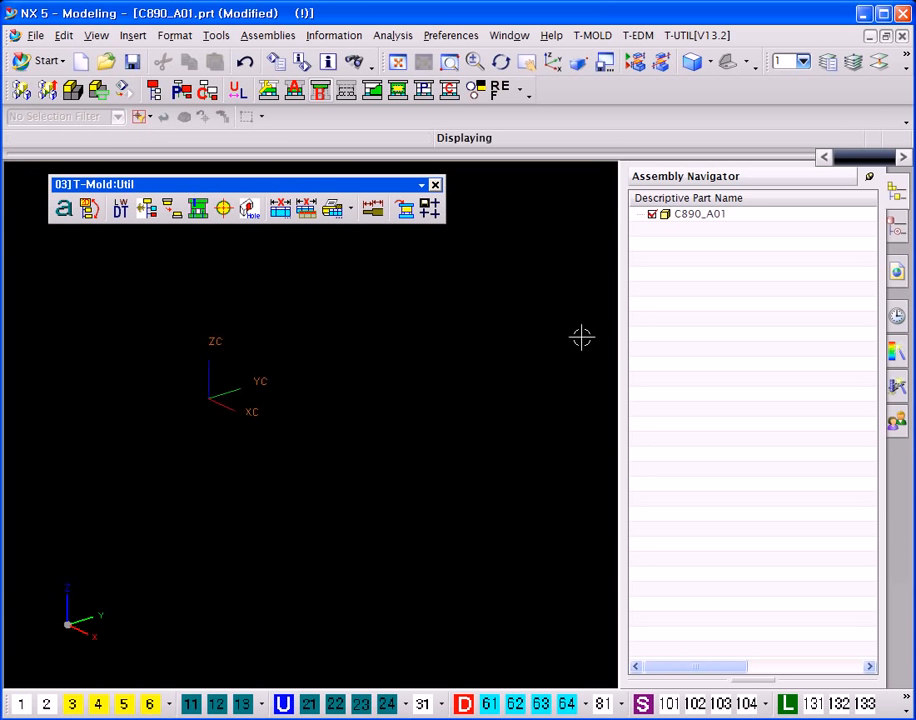
{"action": "left_click_drag", "start_coordinate": [552, 160], "coordinate": [462, 170]}
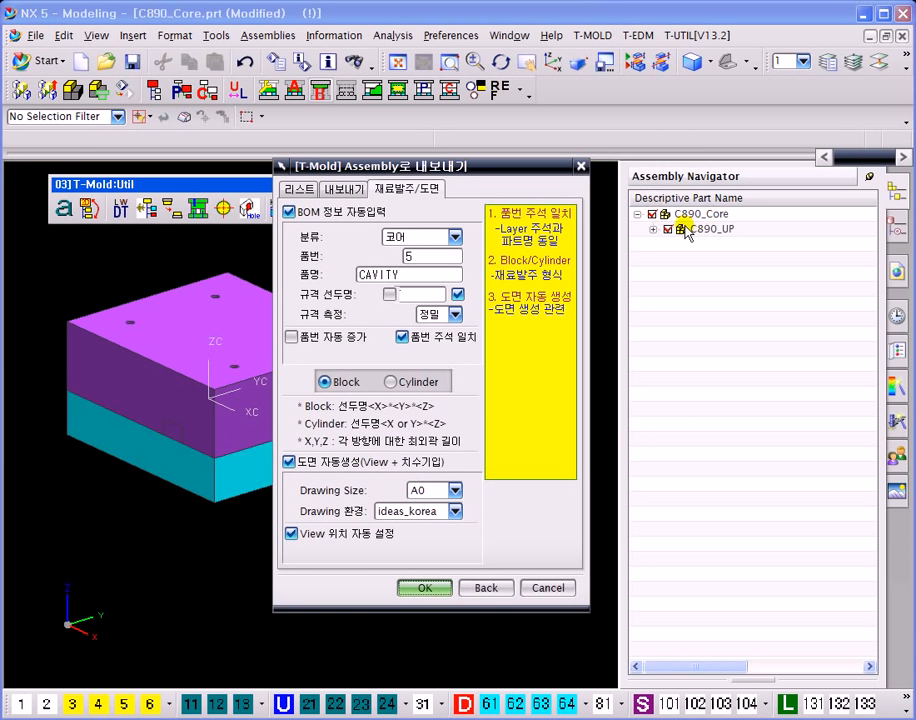
- Check the remaining layers in the export list and the components under C890_UP in the assembly tree
{"action": "left_click", "coordinate": [305, 193]}
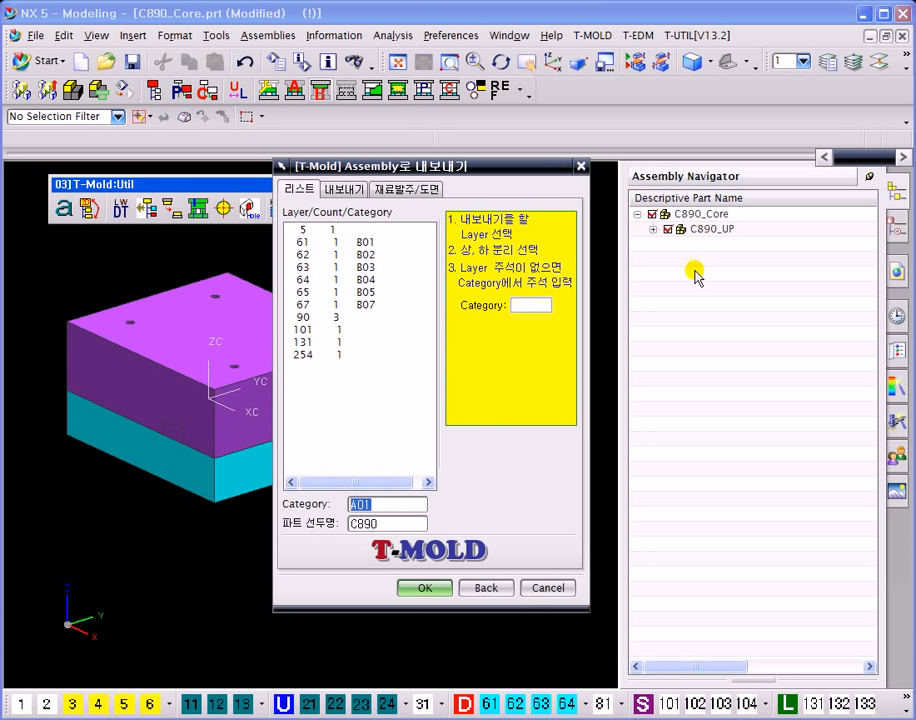
{"action": "left_click", "coordinate": [653, 229]}
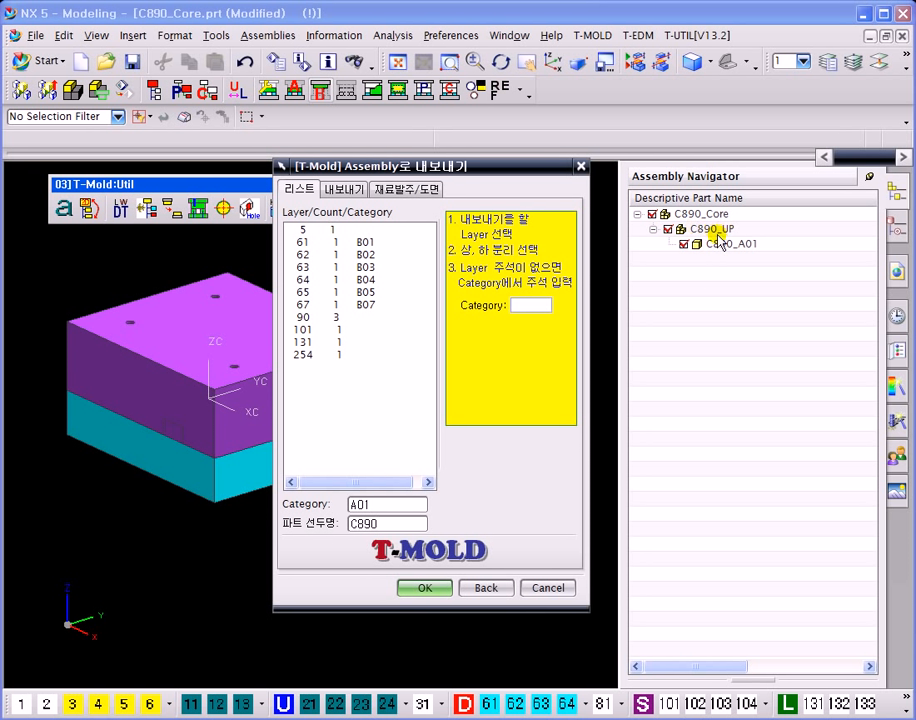
{"action": "left_click", "coordinate": [736, 249]}
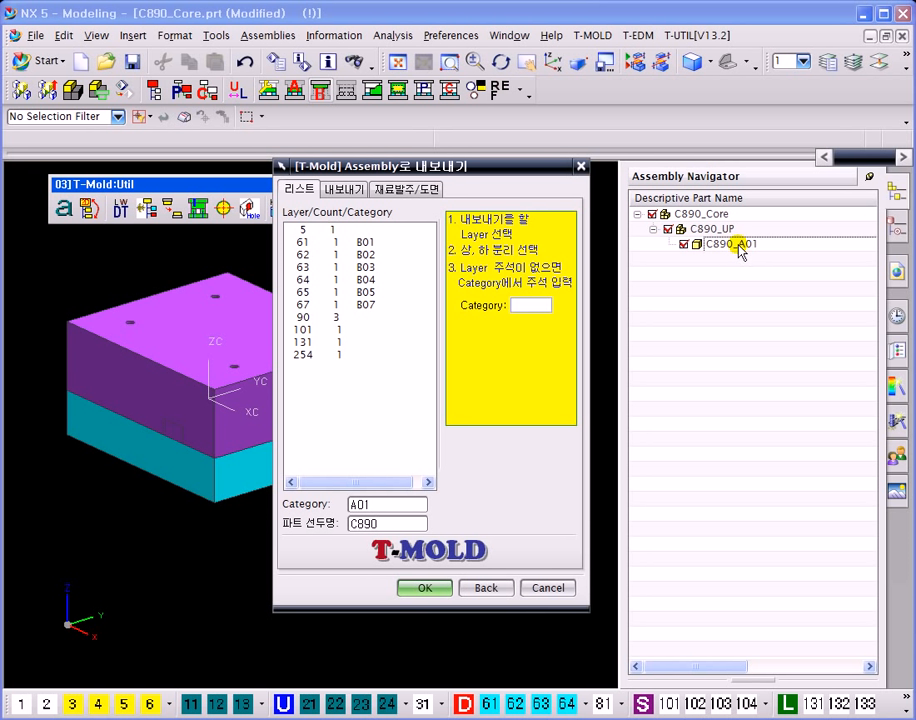
- Select layers 61 (B01) and 62 (B02) for export, leaving the other B layers out
{"action": "left_click_drag", "start_coordinate": [446, 166], "coordinate": [560, 163]}
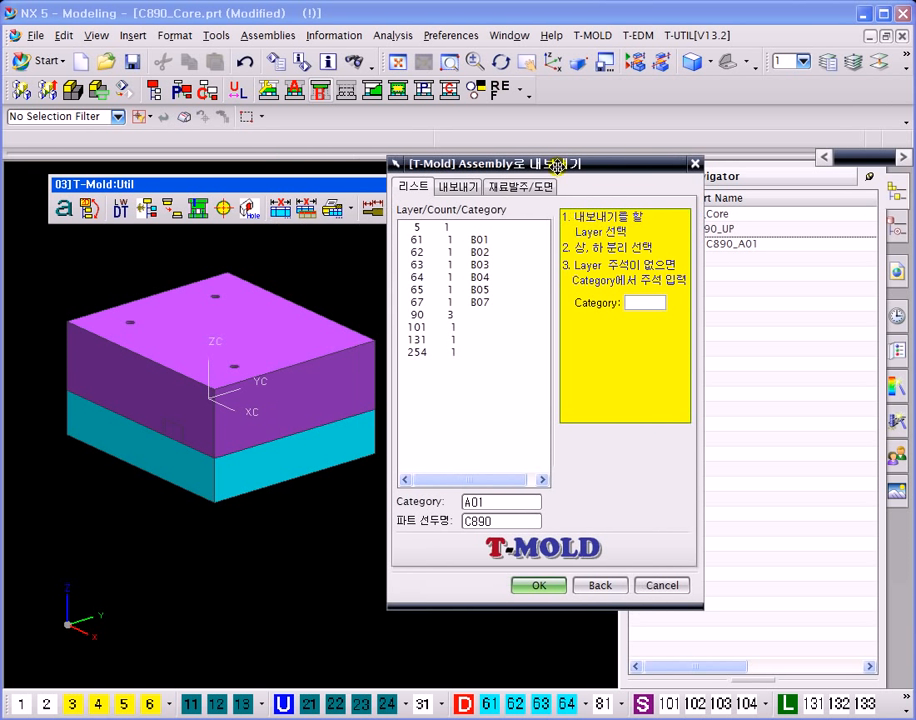
{"action": "left_click", "coordinate": [424, 241]}
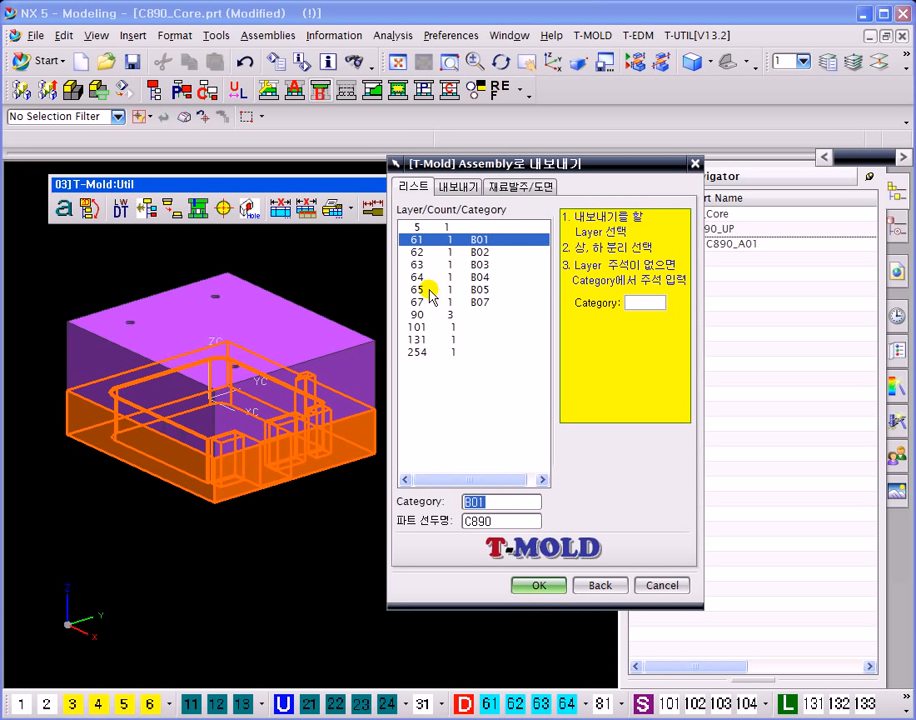
{"action": "left_click", "coordinate": [426, 279], "text": "shift"}
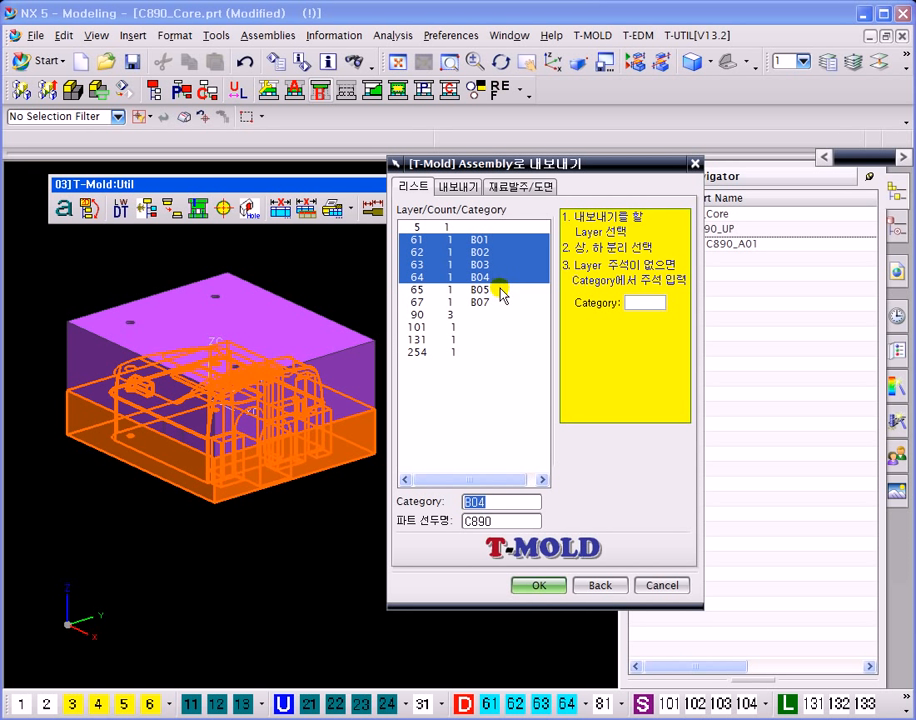
{"action": "left_click", "coordinate": [422, 273], "text": "ctrl"}
{"action": "left_click", "coordinate": [429, 267], "text": "ctrl"}
{"action": "mouse_move", "coordinate": [480, 175]}
{"action": "left_mouse_down"}
{"action": "mouse_move", "coordinate": [500, 180]}
{"action": "mouse_move", "coordinate": [490, 186]}
{"action": "left_mouse_up"}
{"action": "middle_click_drag", "start_coordinate": [382, 321], "coordinate": [458, 340]}
{"action": "left_click_drag", "start_coordinate": [498, 180], "coordinate": [482, 145]}
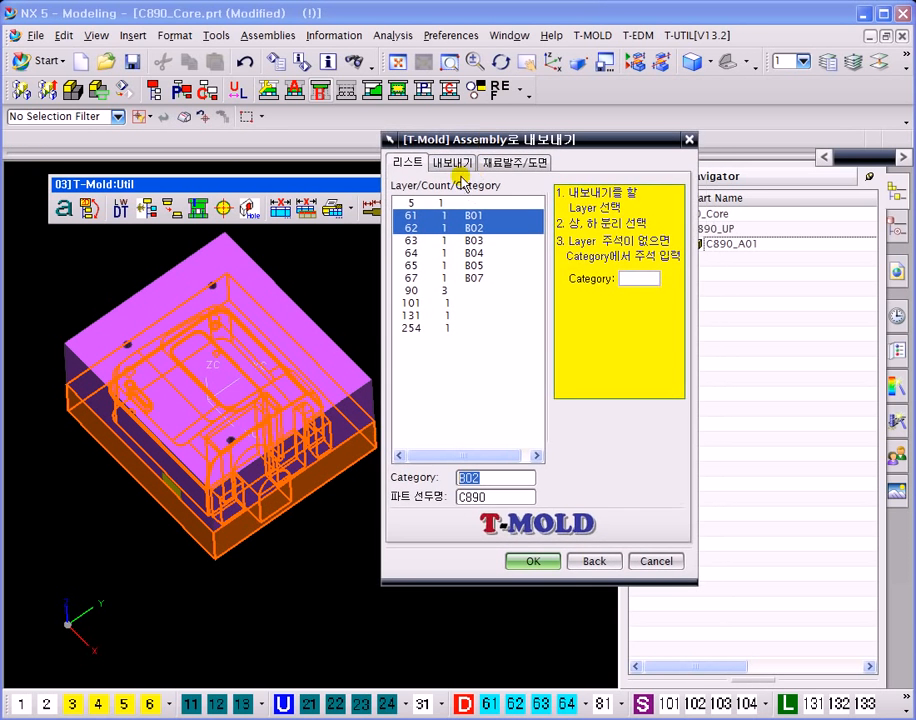
- Keep Solid Body, set the export type to Not Associate and the export side to 하측 with sub-part C890_LOW
{"action": "left_click", "coordinate": [452, 162]}
{"action": "left_click", "coordinate": [590, 189]}
{"action": "left_click", "coordinate": [575, 204]}
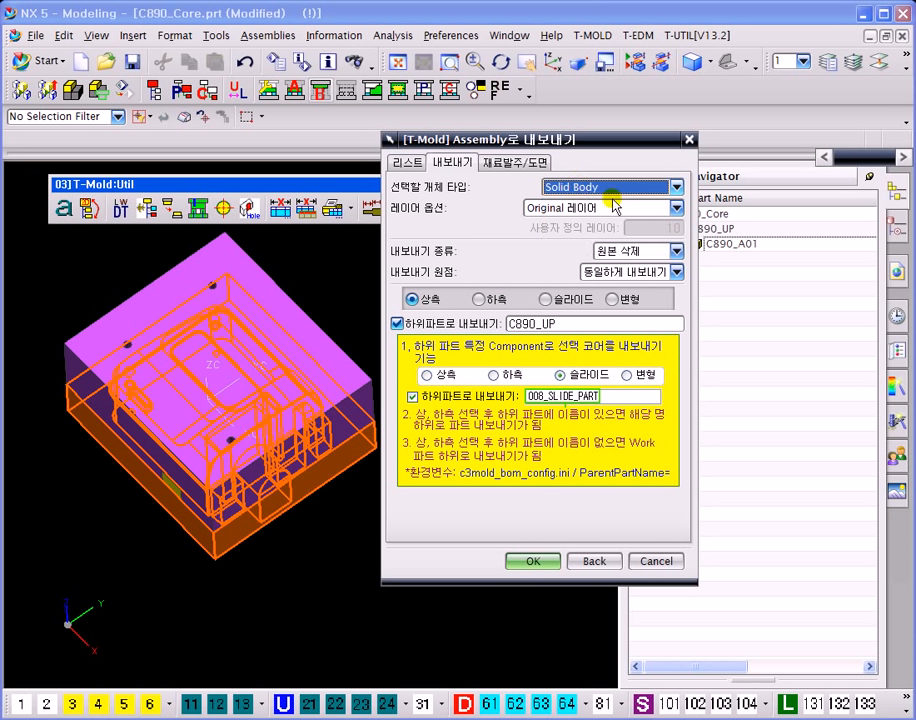
{"action": "left_click", "coordinate": [620, 251]}
{"action": "left_click", "coordinate": [624, 283]}
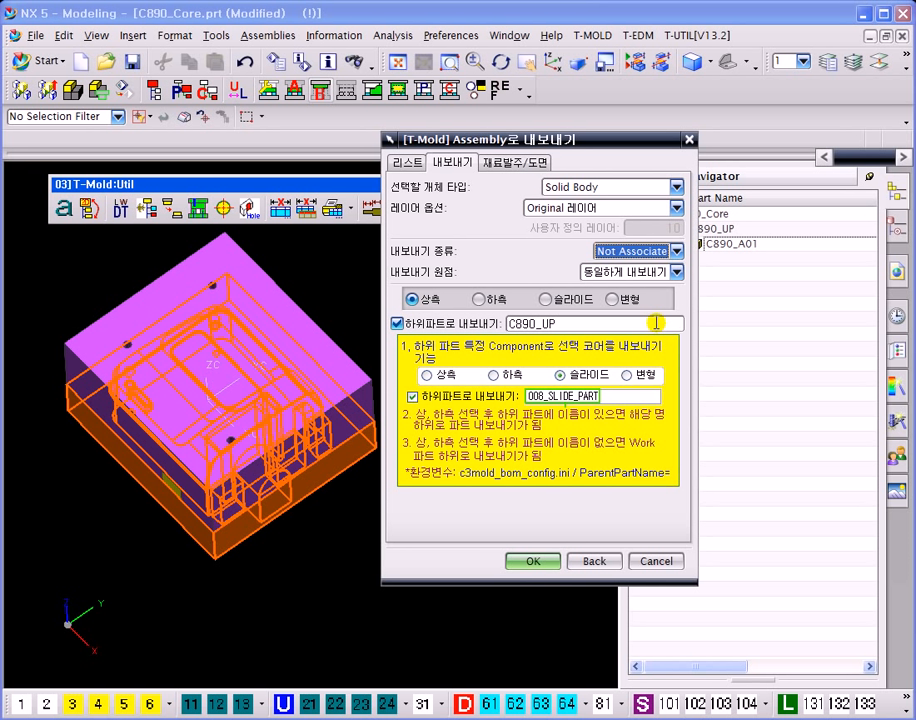
{"action": "left_click", "coordinate": [478, 299]}
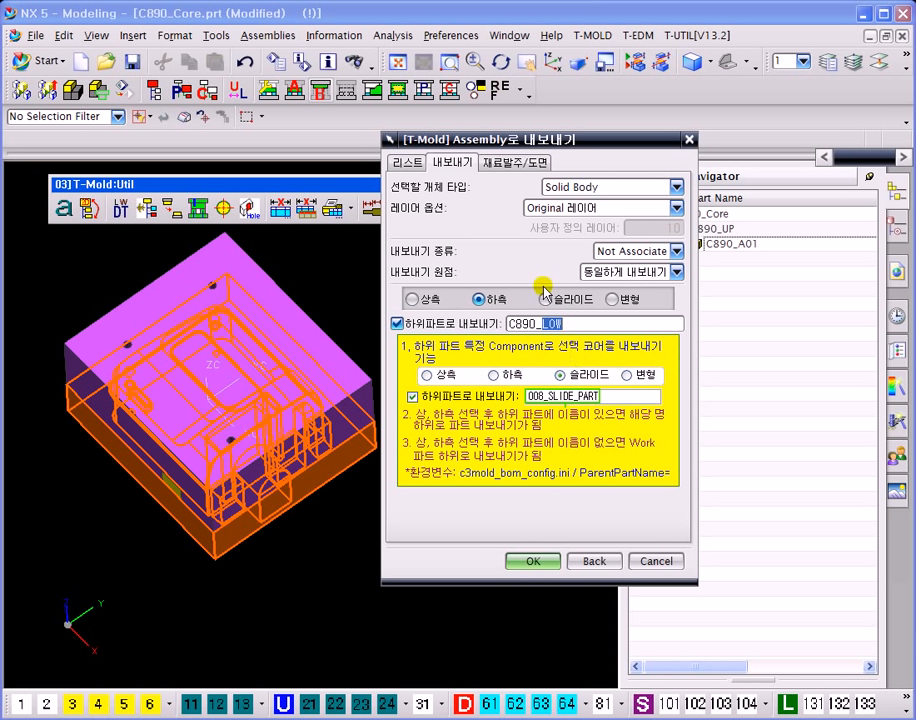
- Set the BOM part name (품명) of the selected lower cores to CORE
{"action": "left_click", "coordinate": [511, 163]}
{"action": "left_click_drag", "start_coordinate": [510, 150], "coordinate": [496, 118]}
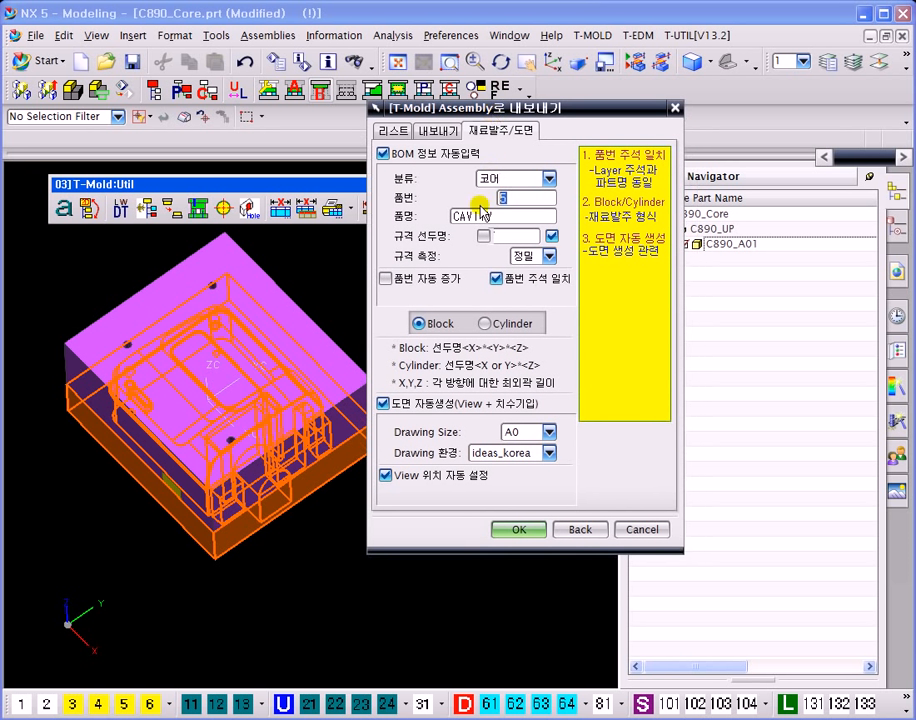
{"action": "type", "text": "CORE"}
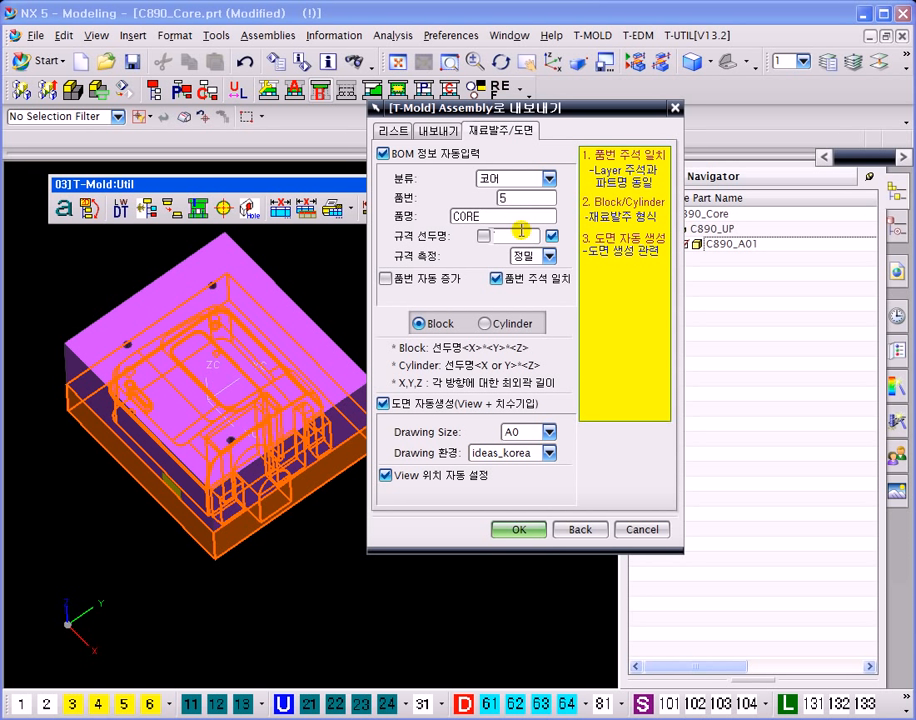
- Keep the BOM category (분류) 코어, set the size prefix (규격 선두명) to T, and run the lower core export
{"action": "left_click", "coordinate": [496, 177]}
{"action": "left_click", "coordinate": [508, 226]}
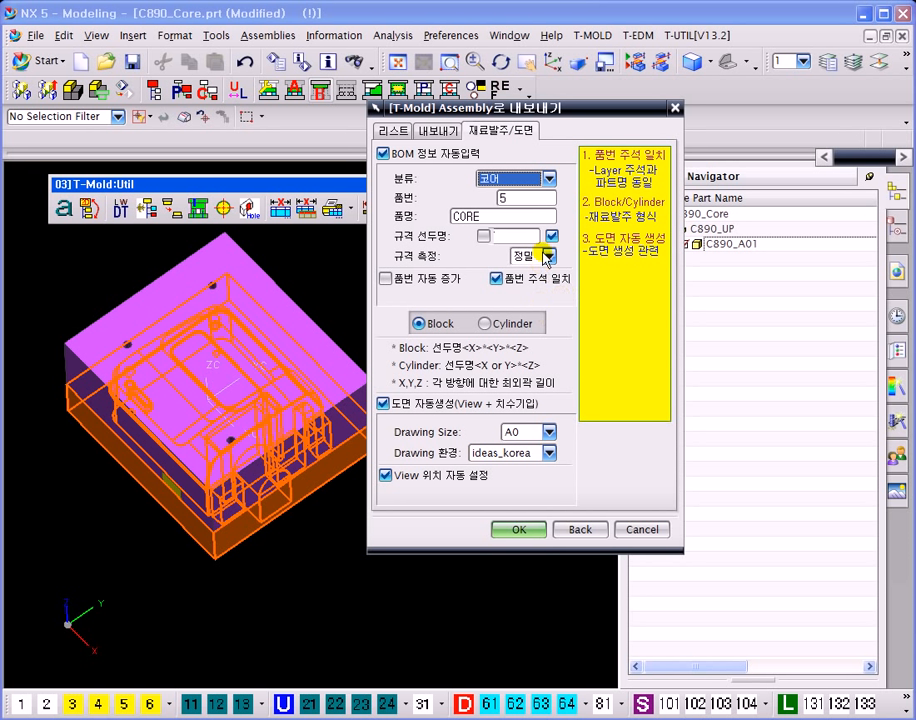
{"action": "left_click", "coordinate": [533, 236]}
{"action": "type", "text": "T"}
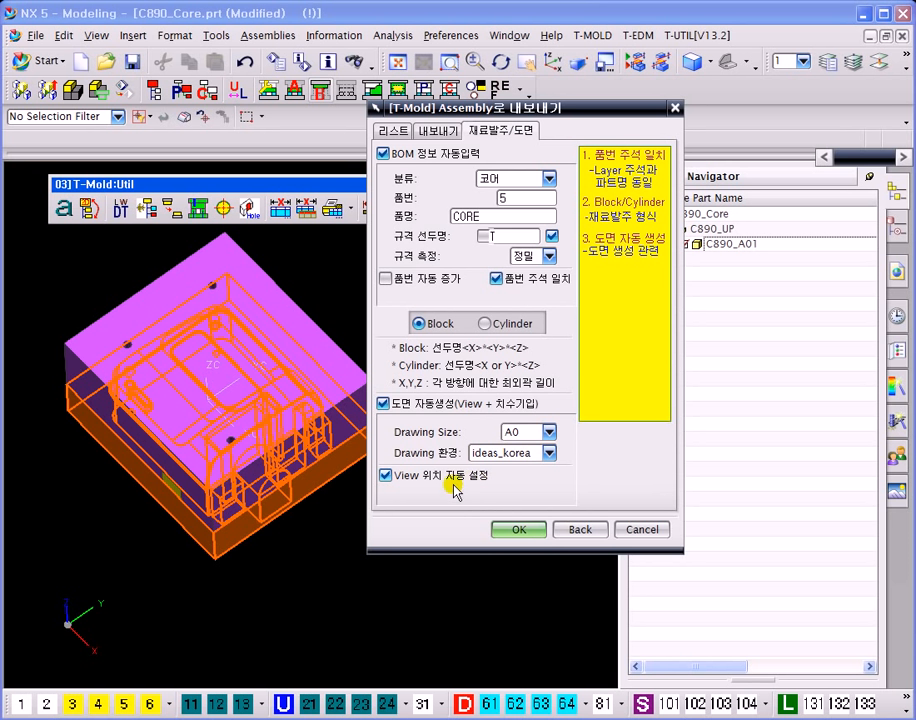
{"action": "left_click", "coordinate": [520, 530]}
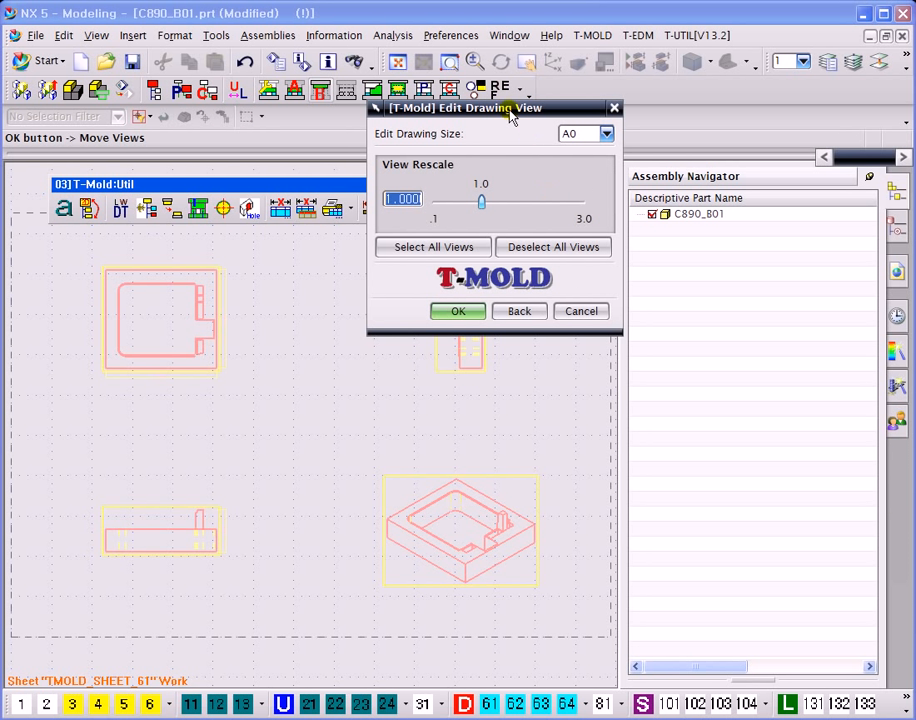
- Skip view editing for the C890_B01 and C890_B02 drawings and close the Assembly로 내보내기 dialog
{"action": "left_click_drag", "start_coordinate": [511, 117], "coordinate": [417, 130]}
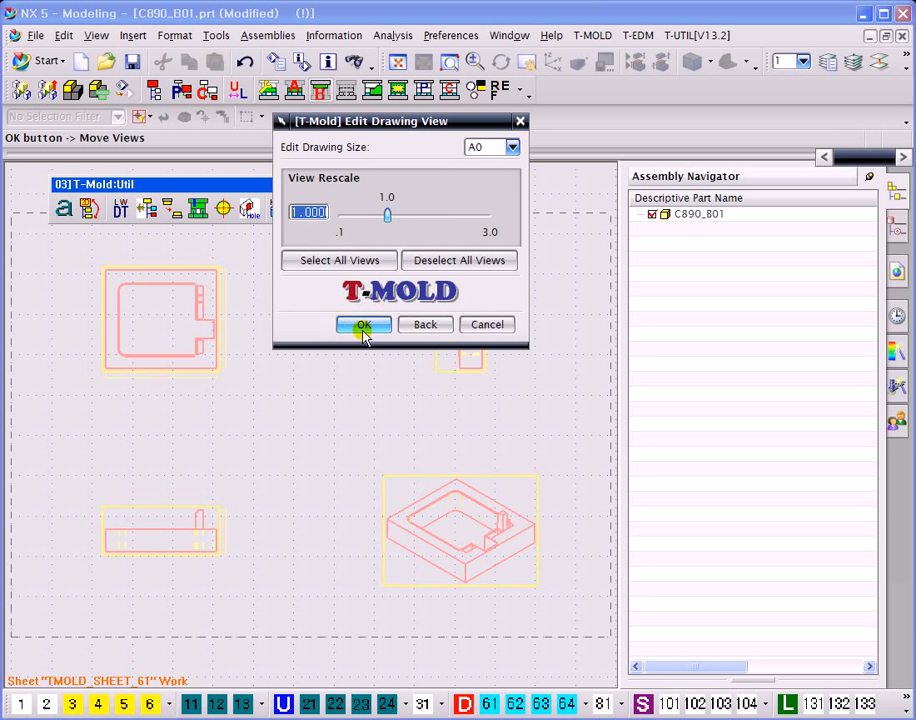
{"action": "left_click", "coordinate": [503, 324]}
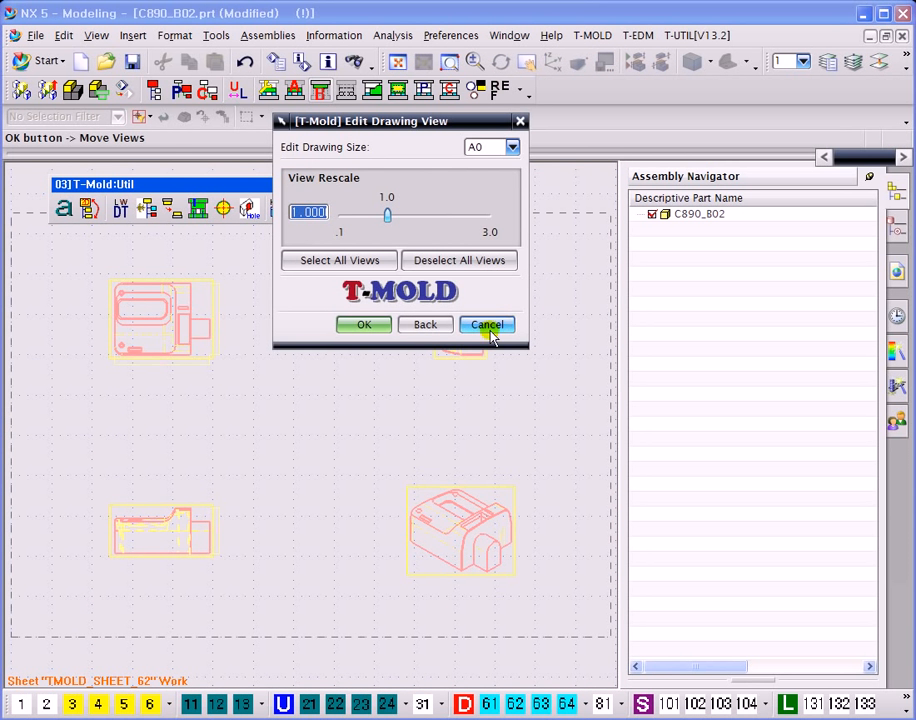
{"action": "left_click", "coordinate": [490, 325]}
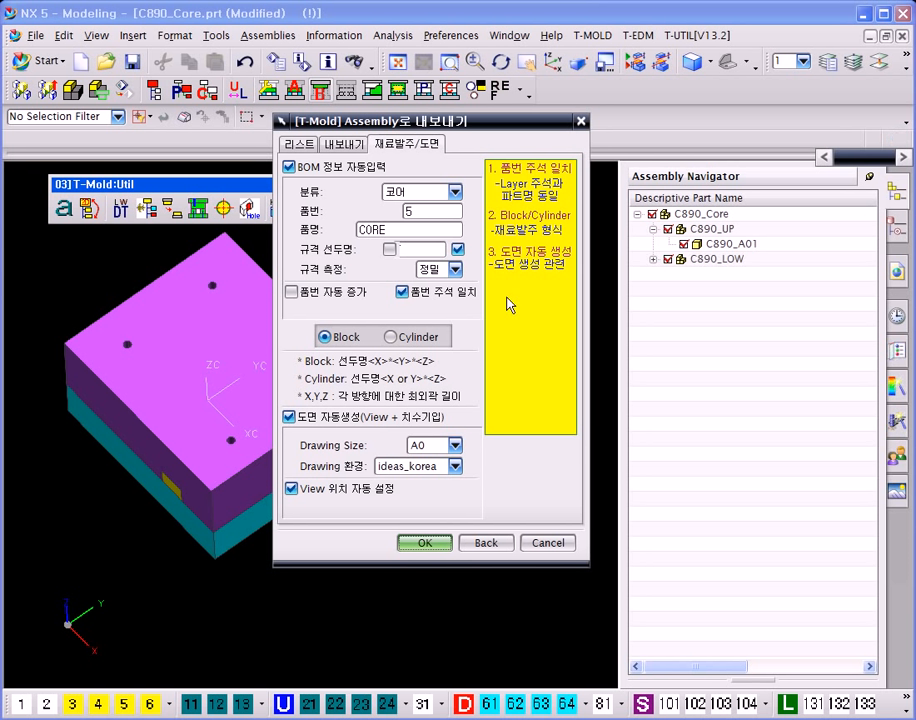
{"action": "left_click", "coordinate": [552, 543]}
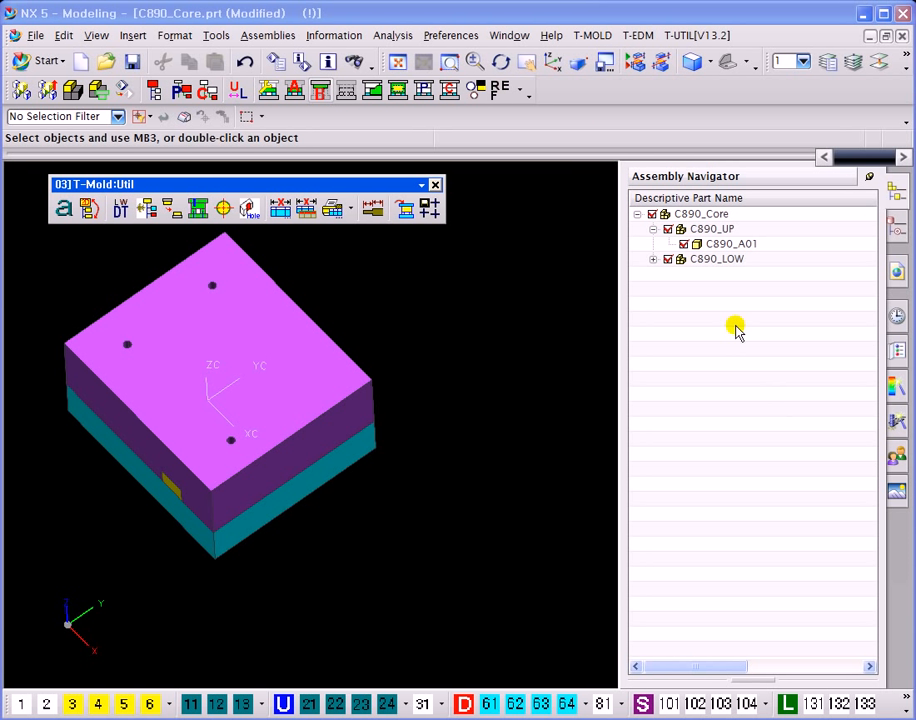
- Expand C890_LOW in the assembly tree and highlight its components C890_B02 and C890_B01
{"action": "left_click", "coordinate": [653, 259]}
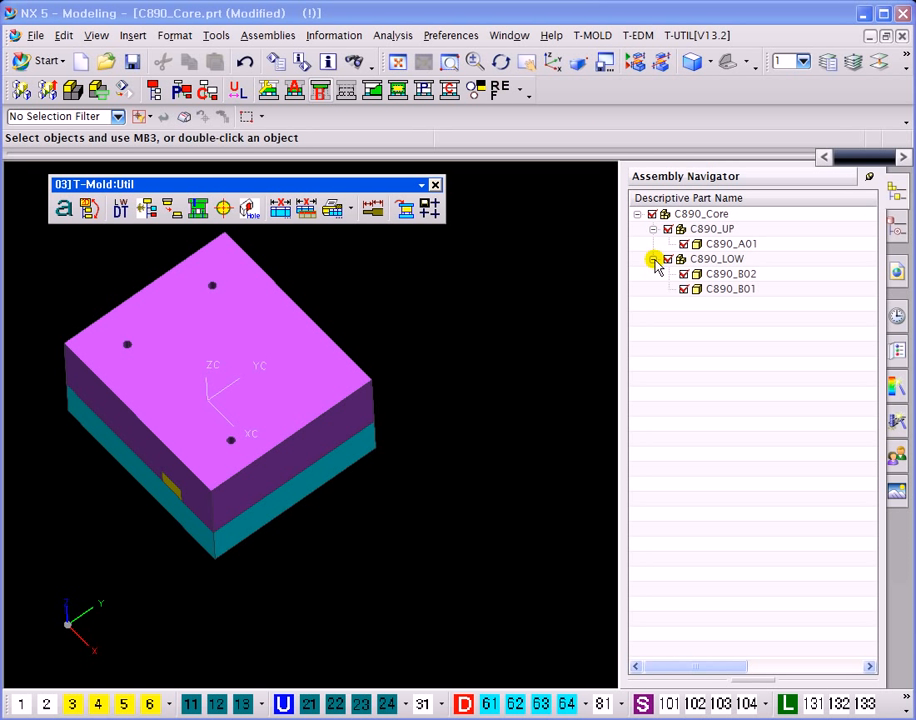
{"action": "left_click", "coordinate": [738, 274]}
{"action": "left_click", "coordinate": [742, 289]}
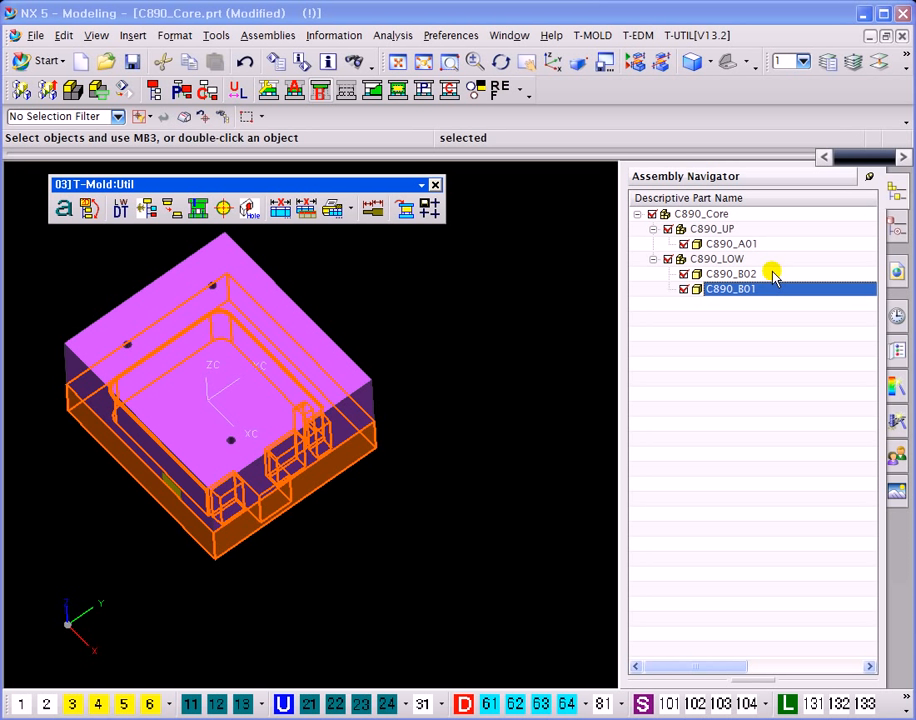
{"action": "double_click", "coordinate": [772, 273]}
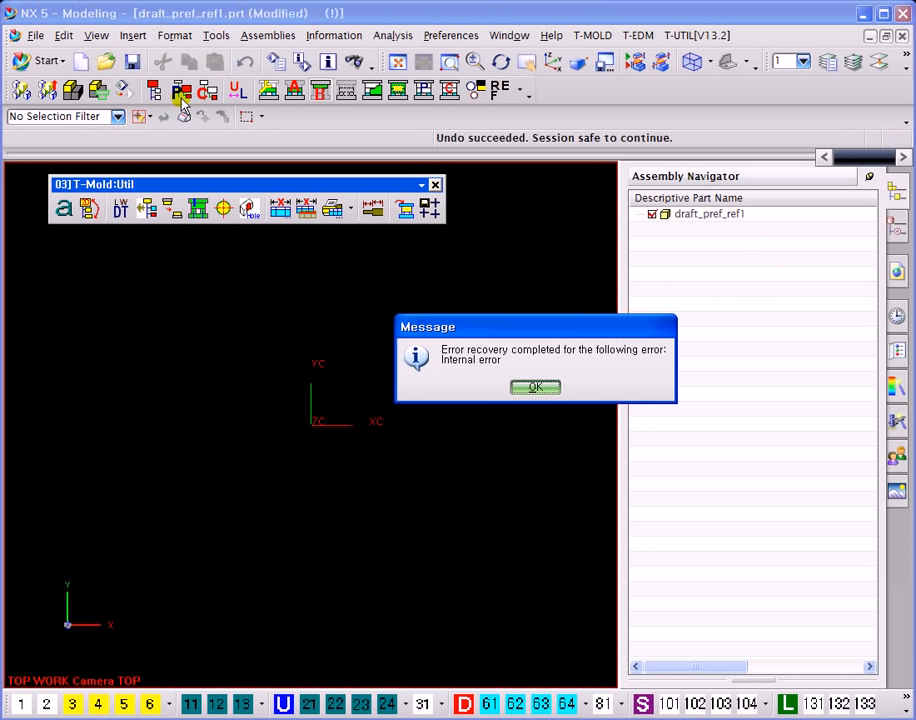
- Dismiss the internal error message and redisplay the C890_Core assembly in place of draft_pref_ref1
{"action": "left_click", "coordinate": [533, 383]}
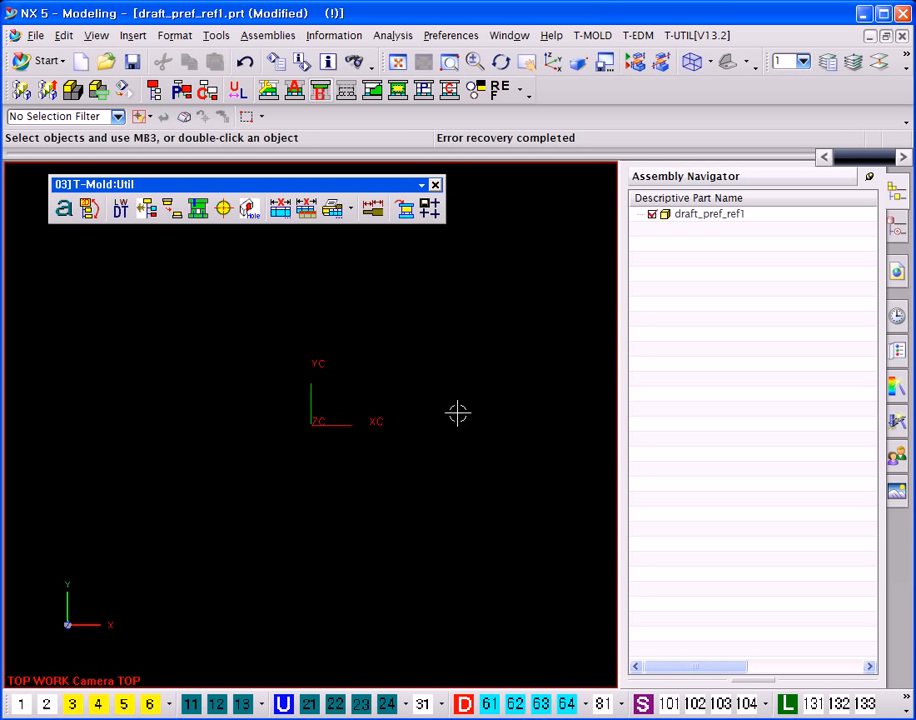
{"action": "left_click", "coordinate": [206, 91]}
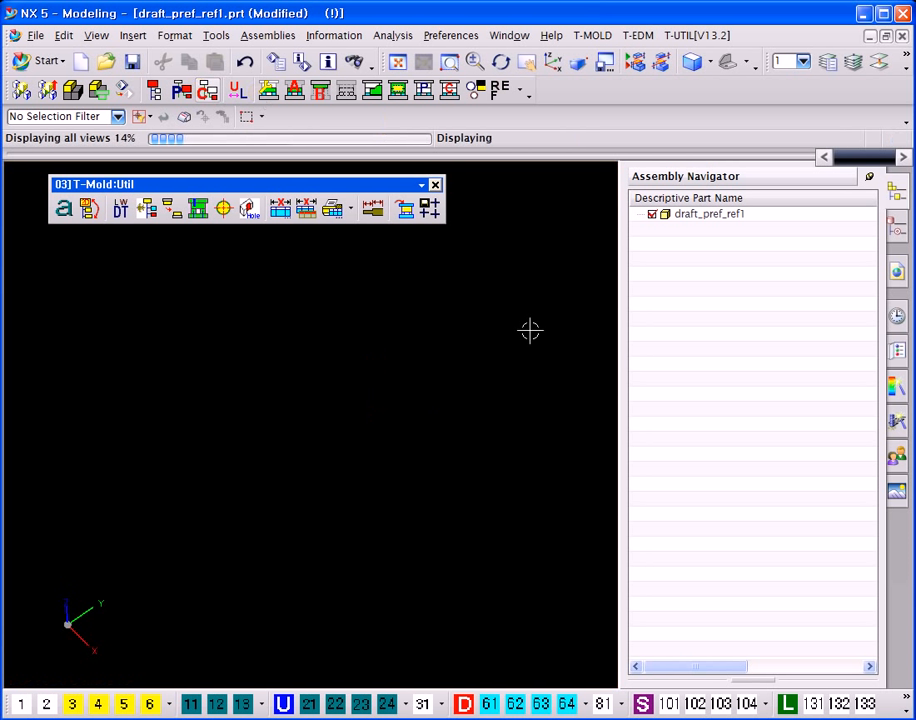
{"action": "mouse_move", "coordinate": [515, 335]}
{"action": "middle_mouse_down"}
{"action": "mouse_move", "coordinate": [536, 341]}
{"action": "mouse_move", "coordinate": [474, 391]}
{"action": "mouse_move", "coordinate": [671, 362]}
{"action": "middle_mouse_up"}
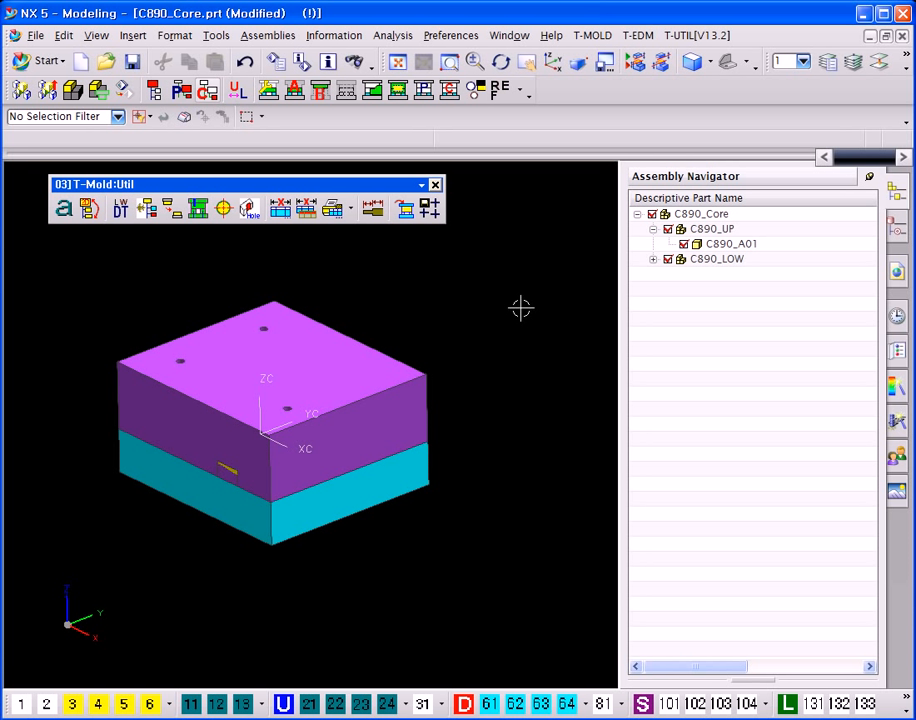
{"action": "middle_click_drag", "start_coordinate": [520, 308], "coordinate": [517, 284], "text": "shift"}
{"action": "left_click", "coordinate": [368, 401]}
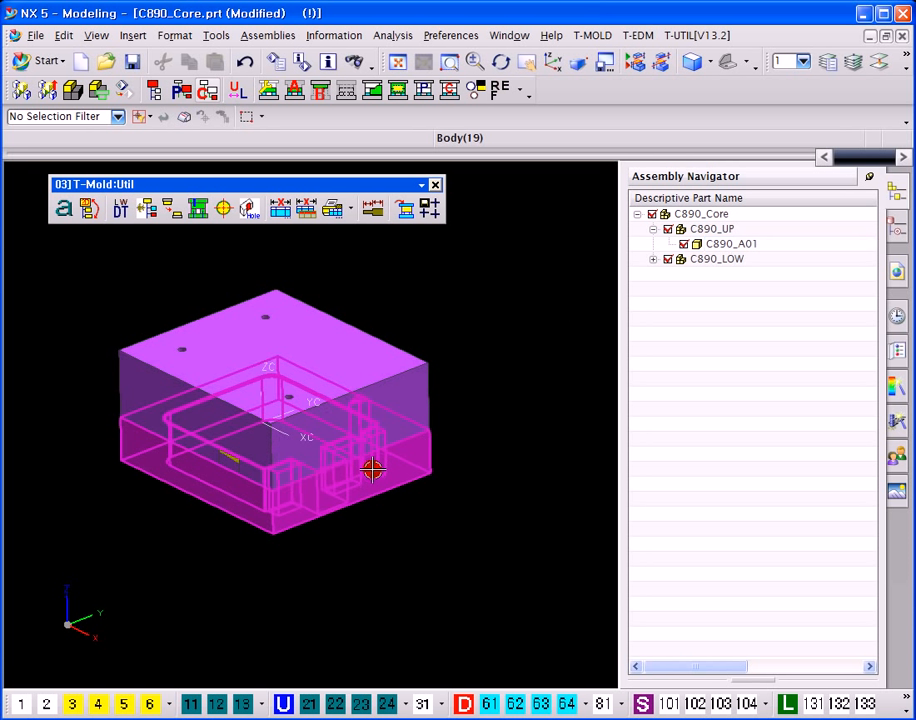
{"action": "key", "text": "Escape"}
{"action": "mouse_move", "coordinate": [515, 298]}
{"action": "middle_mouse_down"}
{"action": "mouse_move", "coordinate": [497, 307]}
{"action": "mouse_move", "coordinate": [521, 313]}
{"action": "middle_mouse_up"}
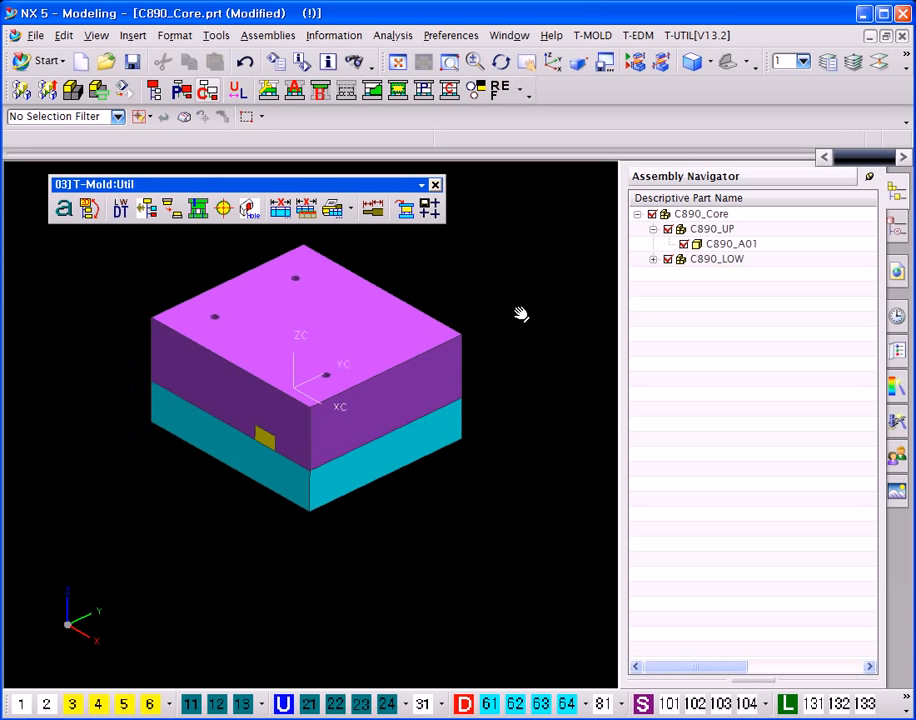
- Hide the exported components C890_A01, C890_B01 and C890_B02 and examine the remaining core bodies from above and below
{"action": "left_click", "coordinate": [653, 260]}
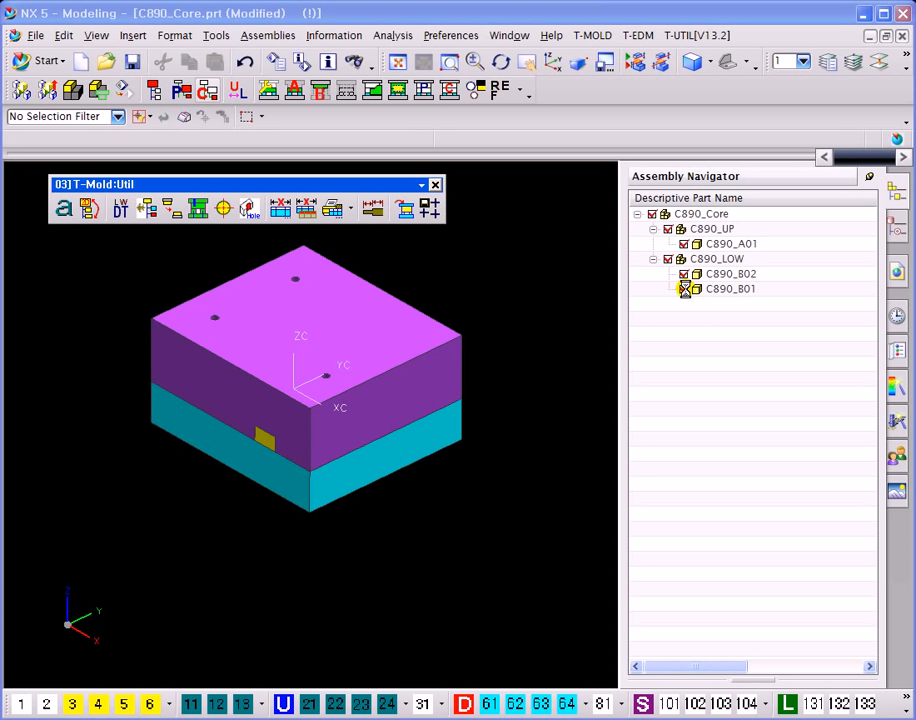
{"action": "left_click", "coordinate": [684, 289]}
{"action": "left_click", "coordinate": [684, 244]}
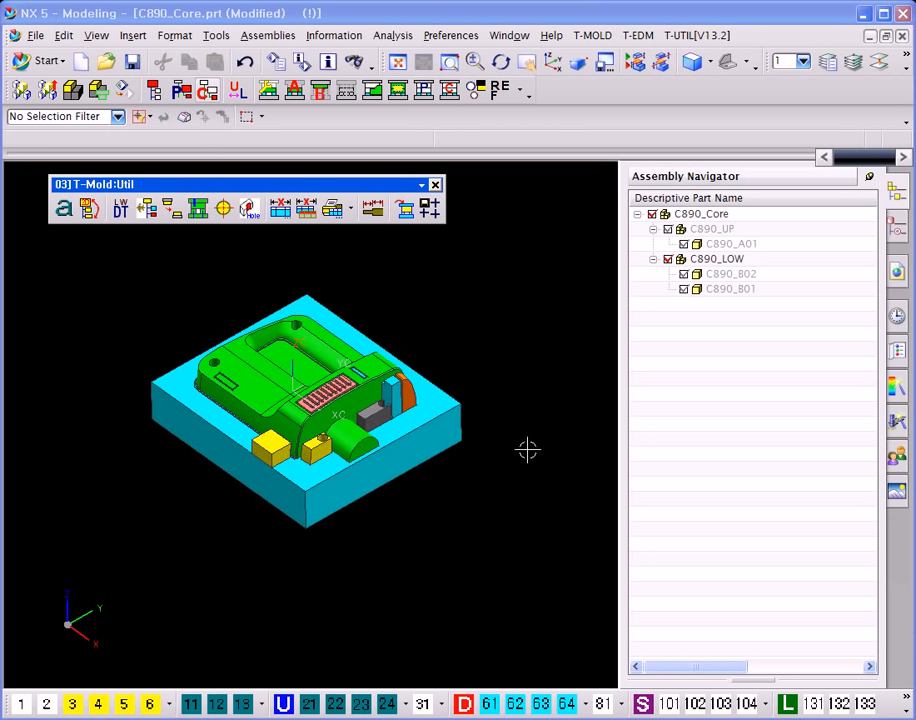
{"action": "middle_click_drag", "start_coordinate": [444, 444], "coordinate": [481, 381]}
{"action": "scroll", "coordinate": [481, 381], "scroll_direction": "up", "scroll_amount": 2}
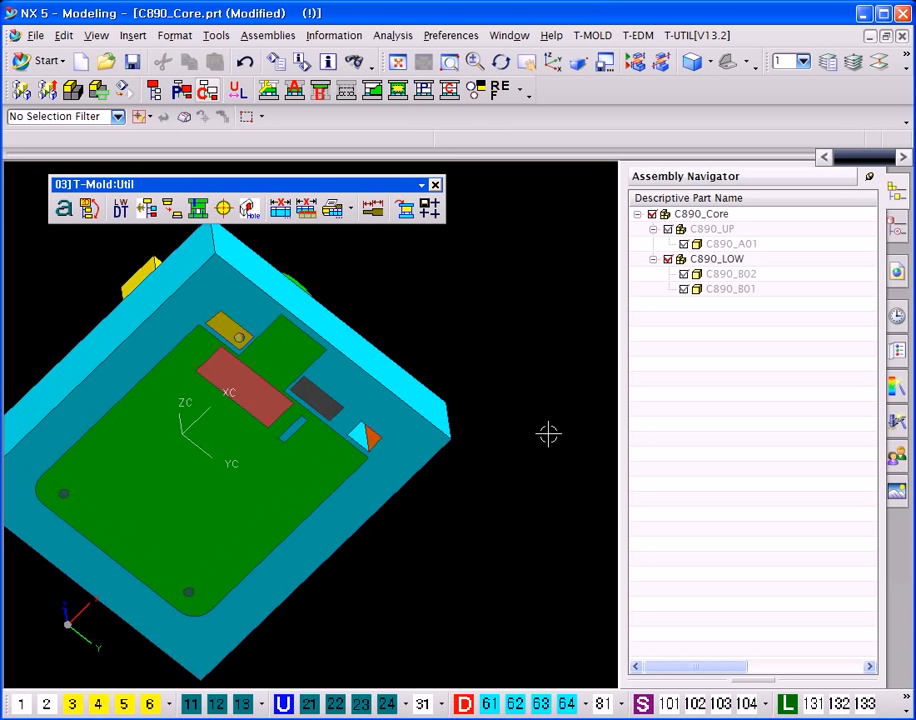
{"action": "scroll", "coordinate": [487, 418], "scroll_direction": "down", "scroll_amount": 3}
{"action": "middle_click_drag", "start_coordinate": [491, 417], "coordinate": [718, 352]}
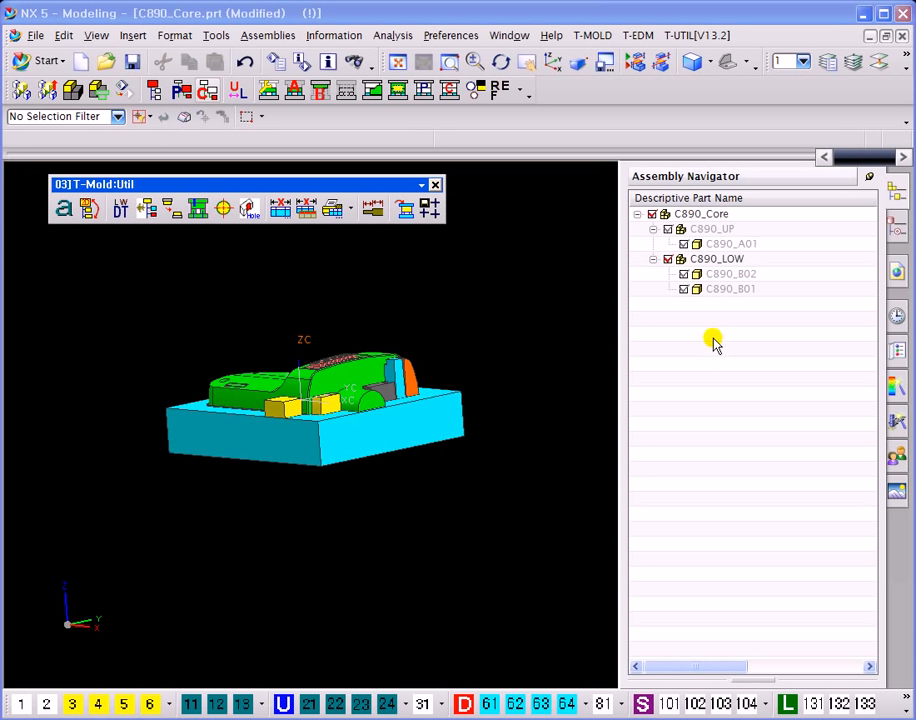
{"action": "middle_click_drag", "start_coordinate": [538, 286], "coordinate": [497, 348]}
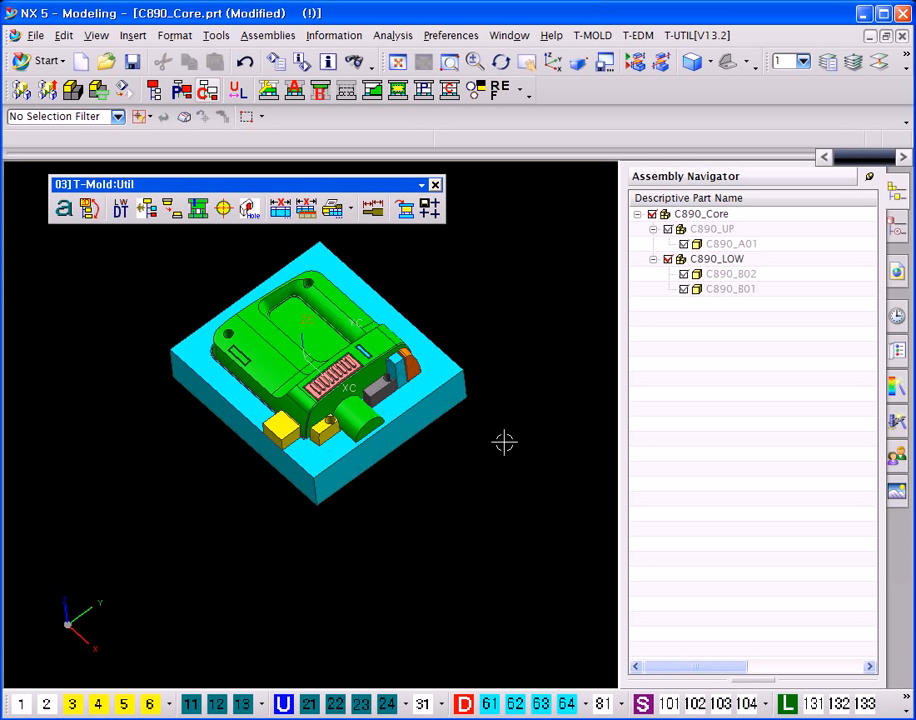
- Invert the shown and hidden objects and make the lower core C890_B01 the displayed part
{"action": "key", "text": "ctrl+shift+b"}
{"action": "middle_click_drag", "start_coordinate": [520, 464], "coordinate": [437, 398]}
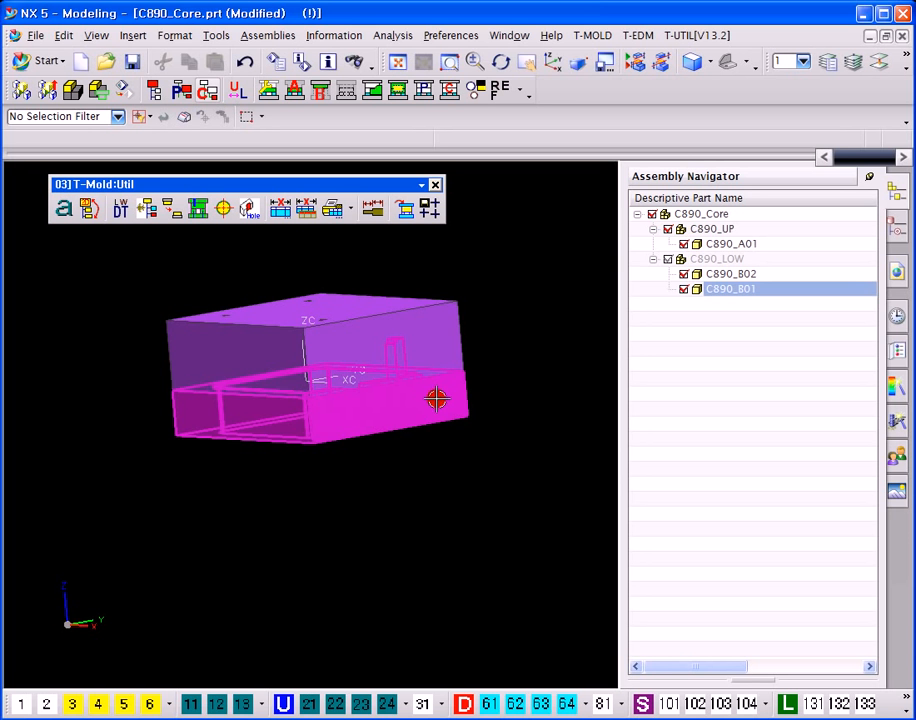
{"action": "right_click", "coordinate": [437, 398]}
{"action": "left_click", "coordinate": [440, 236]}
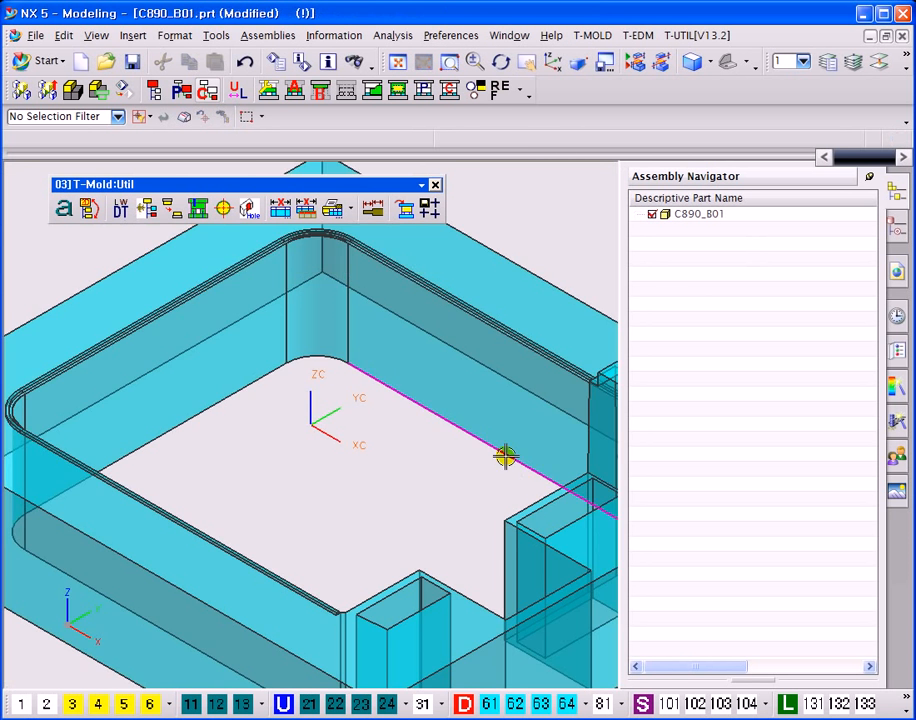
{"action": "scroll", "coordinate": [311, 454], "scroll_direction": "down", "scroll_amount": 3}
- Switch C890_B01 to Drafting and check the views on sheet TMOLD_SHEET_61 and its drawing entries in the part tree
{"action": "key", "text": "ctrl+shift+d"}
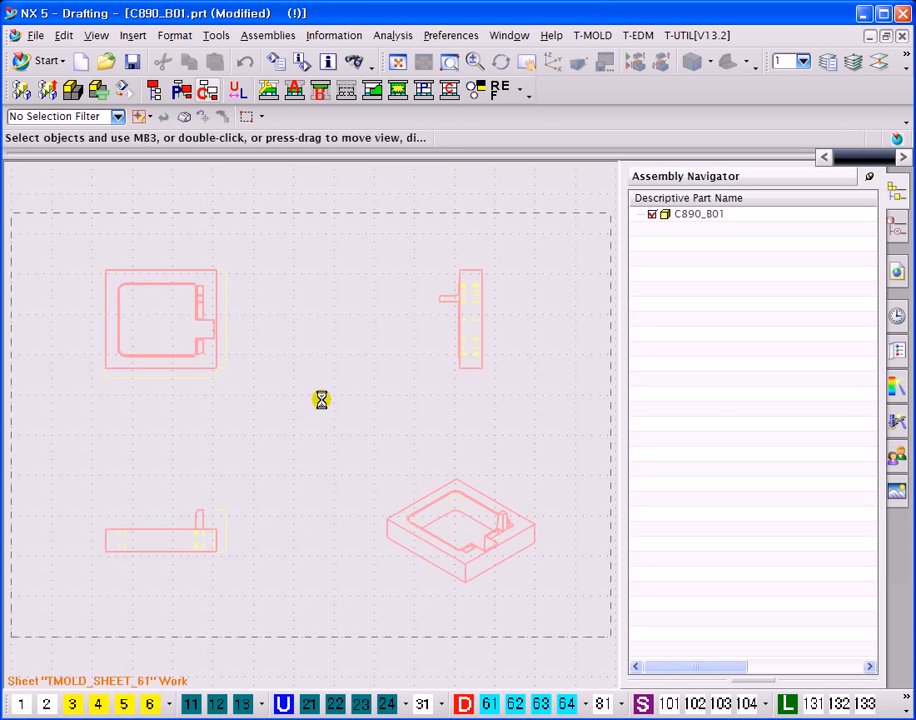
{"action": "middle_click_drag", "start_coordinate": [203, 372], "coordinate": [229, 542], "text": "ctrl"}
{"action": "key", "text": "ctrl+f"}
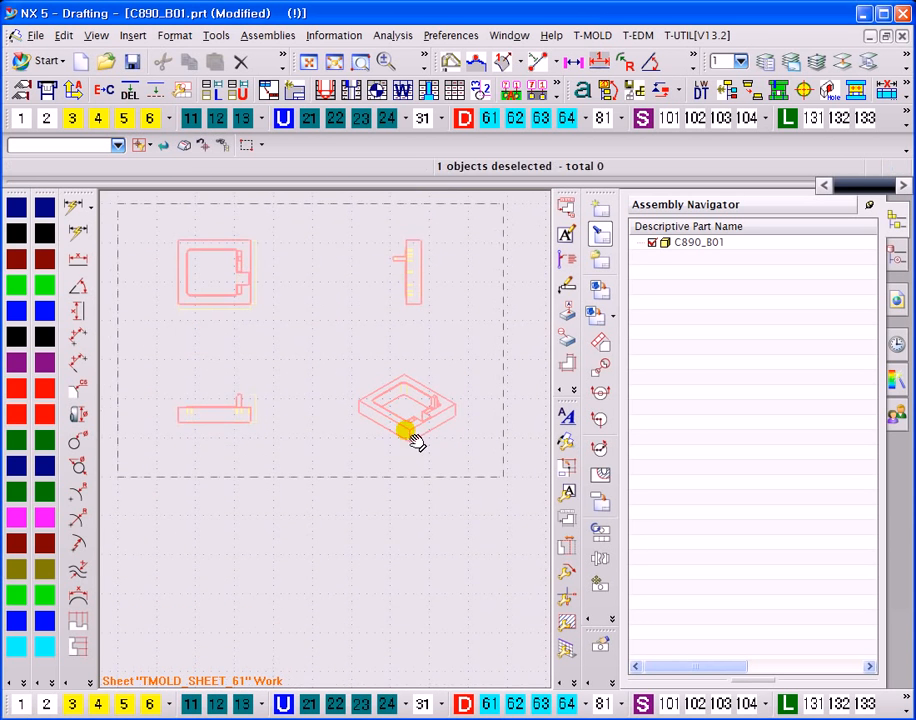
{"action": "middle_click_drag", "start_coordinate": [225, 260], "coordinate": [254, 318], "text": "shift"}
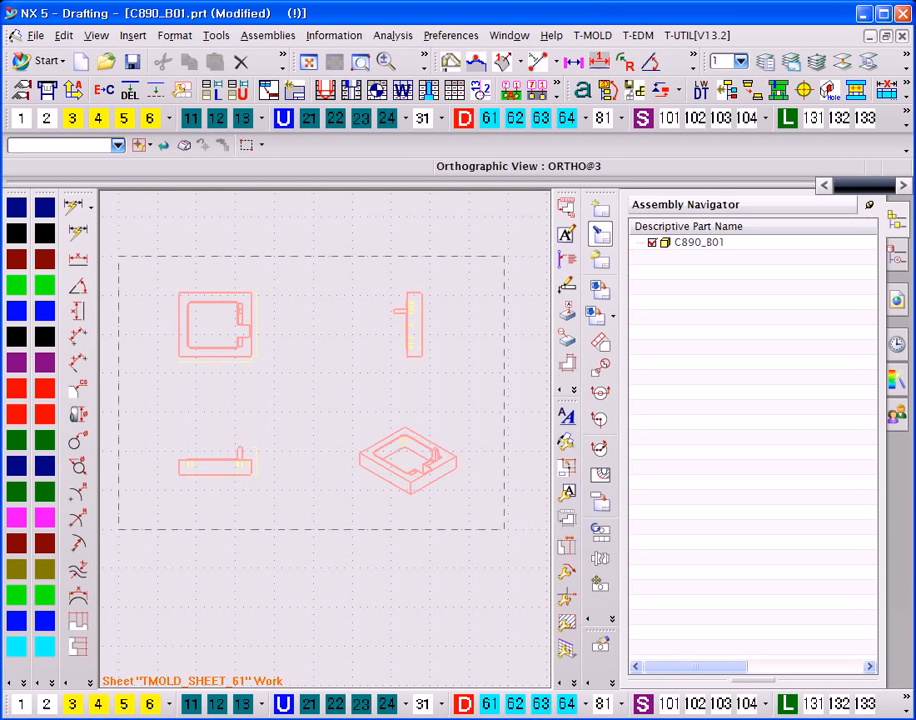
{"action": "left_click", "coordinate": [693, 245]}
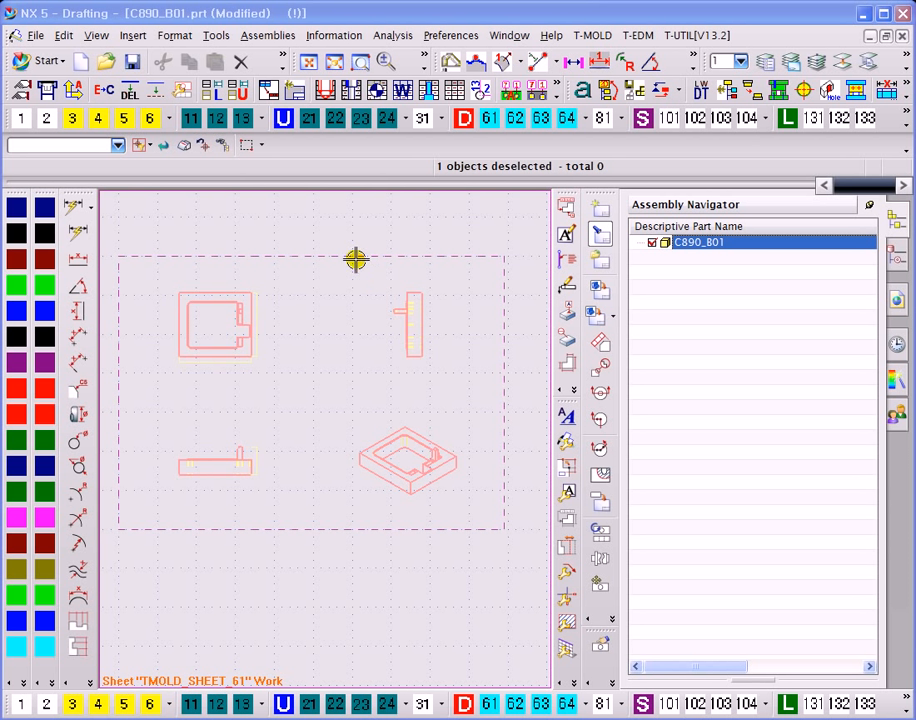
{"action": "left_click", "coordinate": [896, 254]}
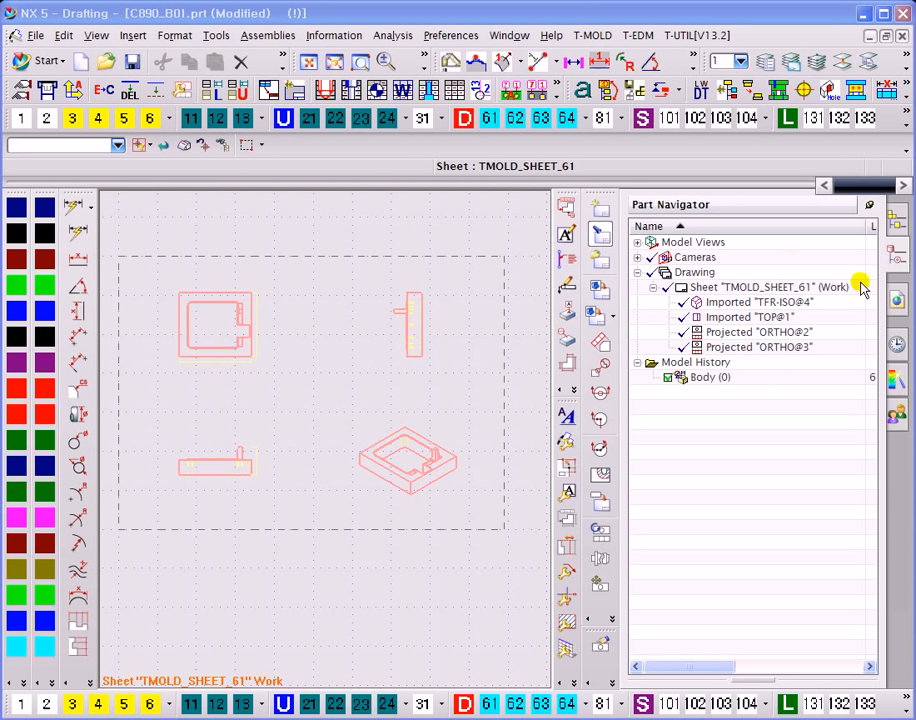
- Display the parent assembly C890_Core of C890_B01
{"action": "left_click", "coordinate": [895, 221]}
{"action": "right_click", "coordinate": [691, 247]}
{"action": "mouse_move", "coordinate": [778, 258]}
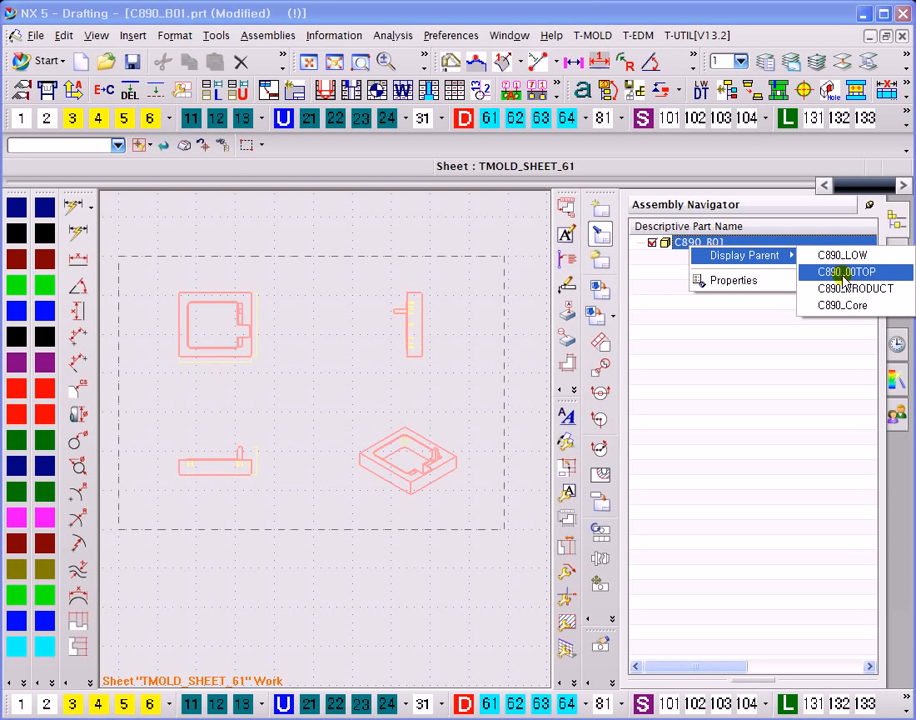
{"action": "left_click", "coordinate": [843, 306]}
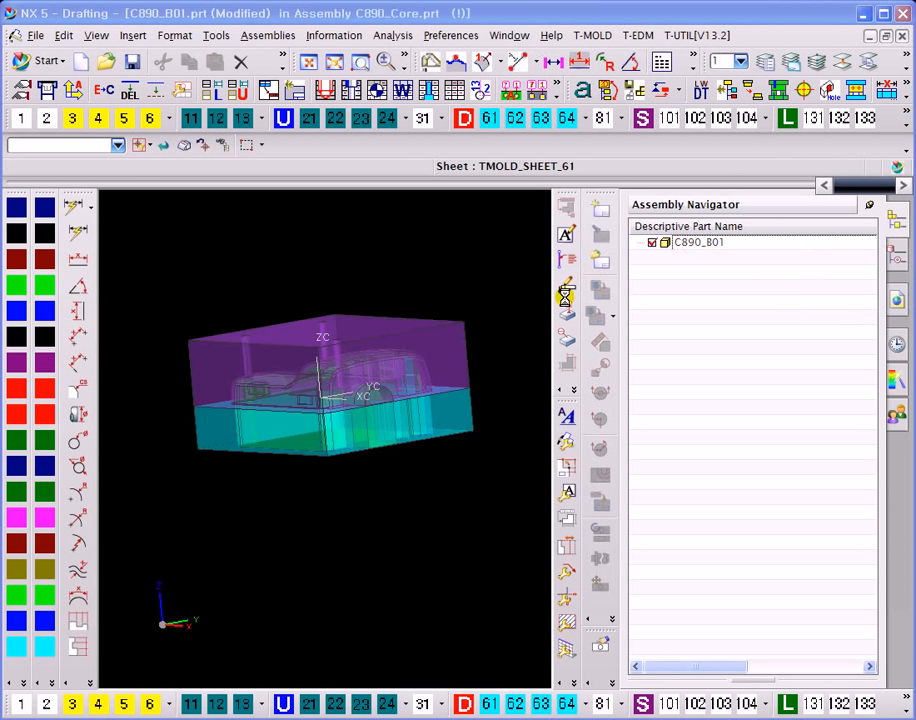
{"action": "middle_click_drag", "start_coordinate": [468, 248], "coordinate": [331, 319]}
{"action": "key", "text": "Escape"}
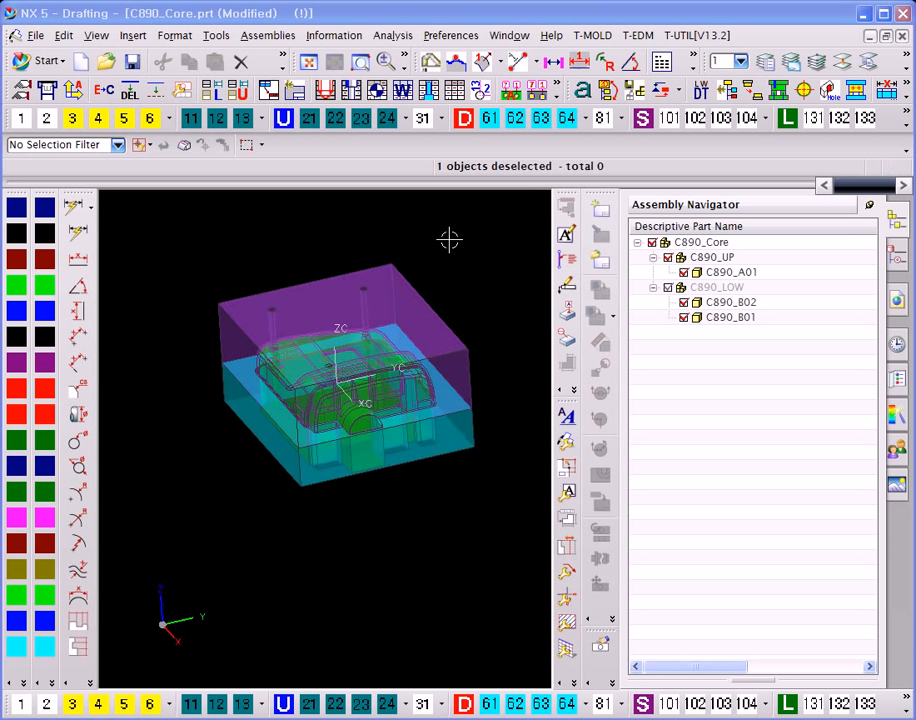
{"action": "middle_click_drag", "start_coordinate": [448, 239], "coordinate": [393, 284], "text": "shift"}
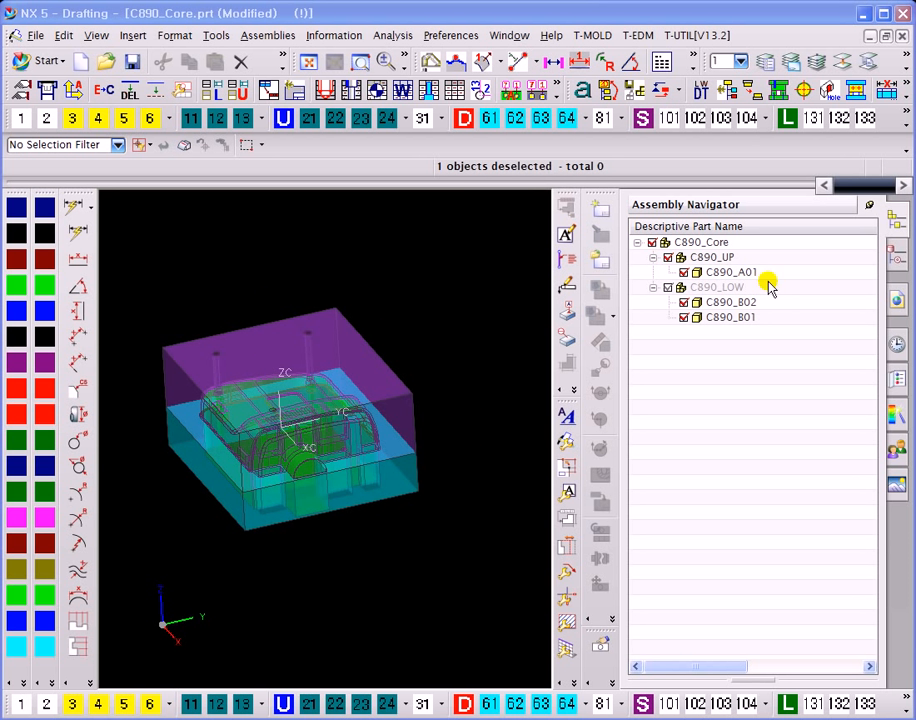
- Hide the C890_LOW and C890_UP sub-assemblies, and bring all components and bodies of C890_Core back into view
{"action": "left_click", "coordinate": [668, 287]}
{"action": "left_click", "coordinate": [668, 257]}
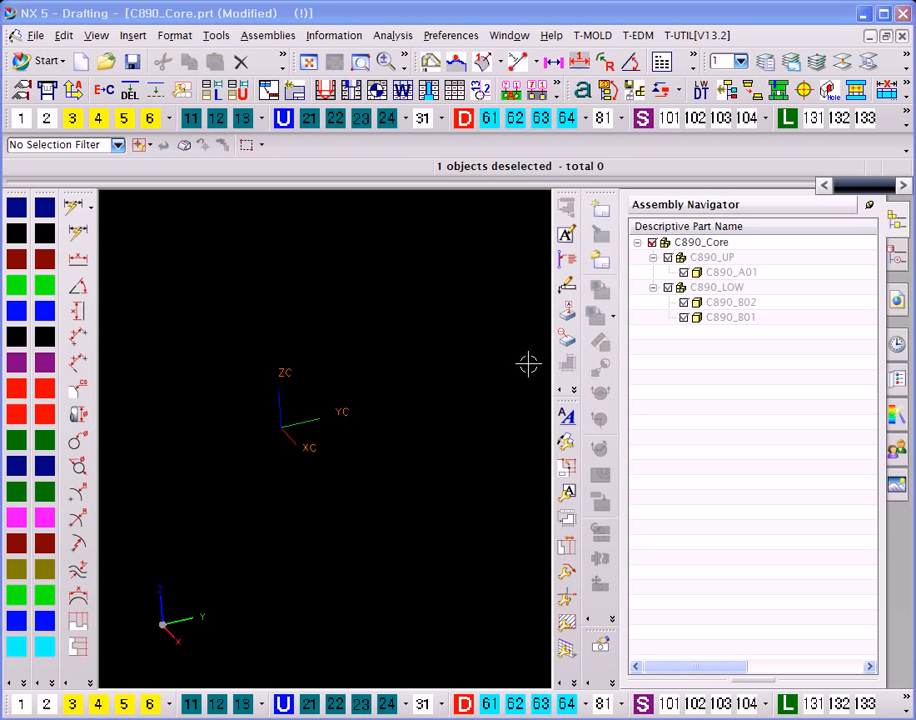
{"action": "key", "text": "ctrl+shift+u"}
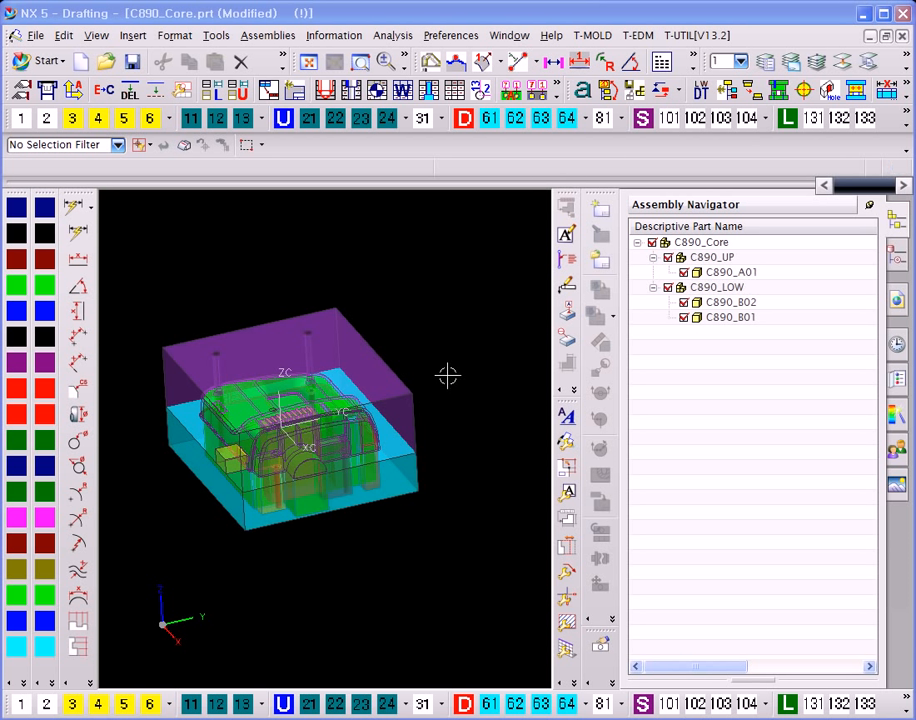
{"action": "middle_click_drag", "start_coordinate": [429, 375], "coordinate": [458, 349], "text": "shift"}
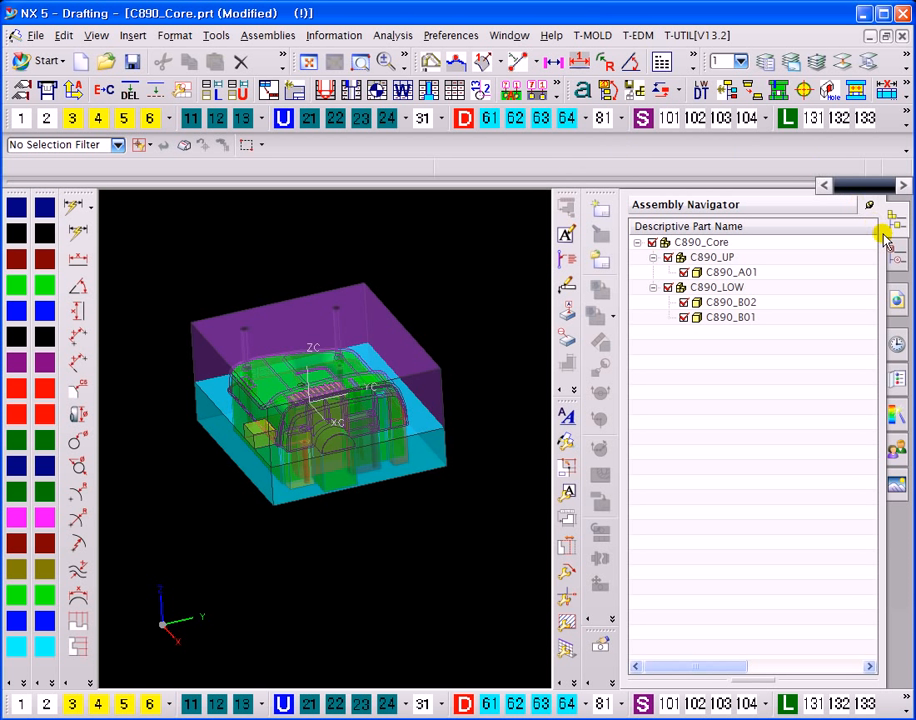
- Apply the user-defined role 1111
{"action": "left_click", "coordinate": [895, 449]}
{"action": "scroll", "coordinate": [795, 477], "scroll_direction": "down", "scroll_amount": 3}
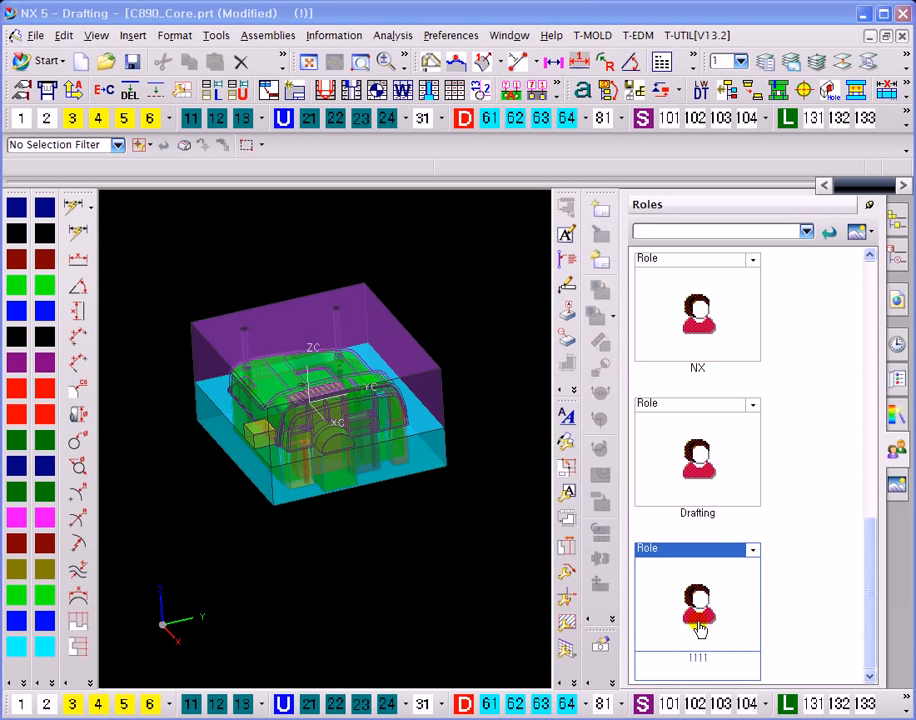
{"action": "double_click", "coordinate": [695, 550]}
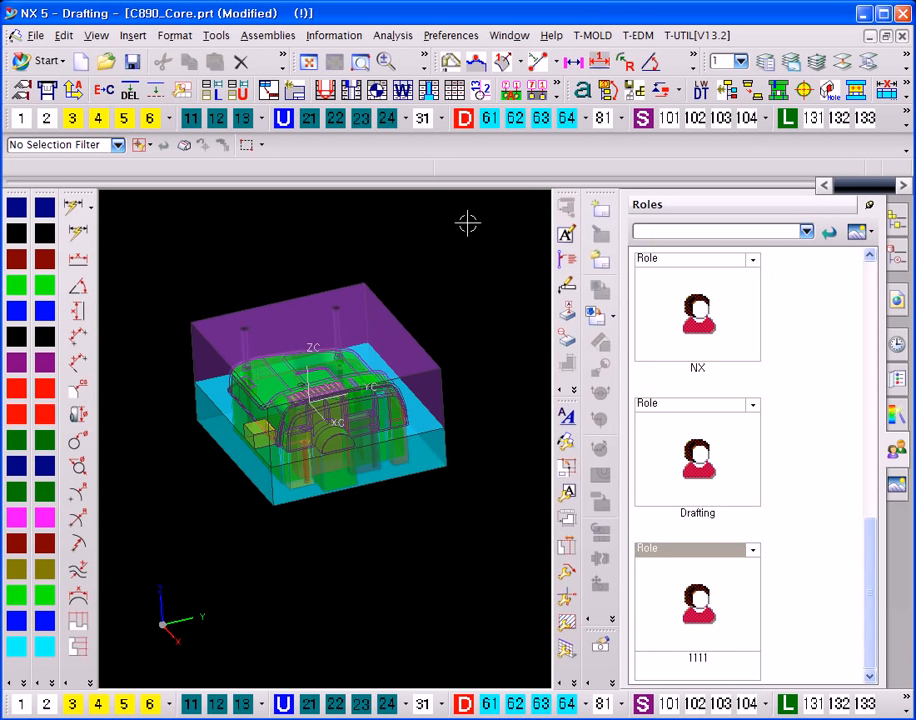
- Display the parent assembly C890_00TOP of C890_Core
{"action": "left_click", "coordinate": [896, 219]}
{"action": "right_click", "coordinate": [714, 241]}
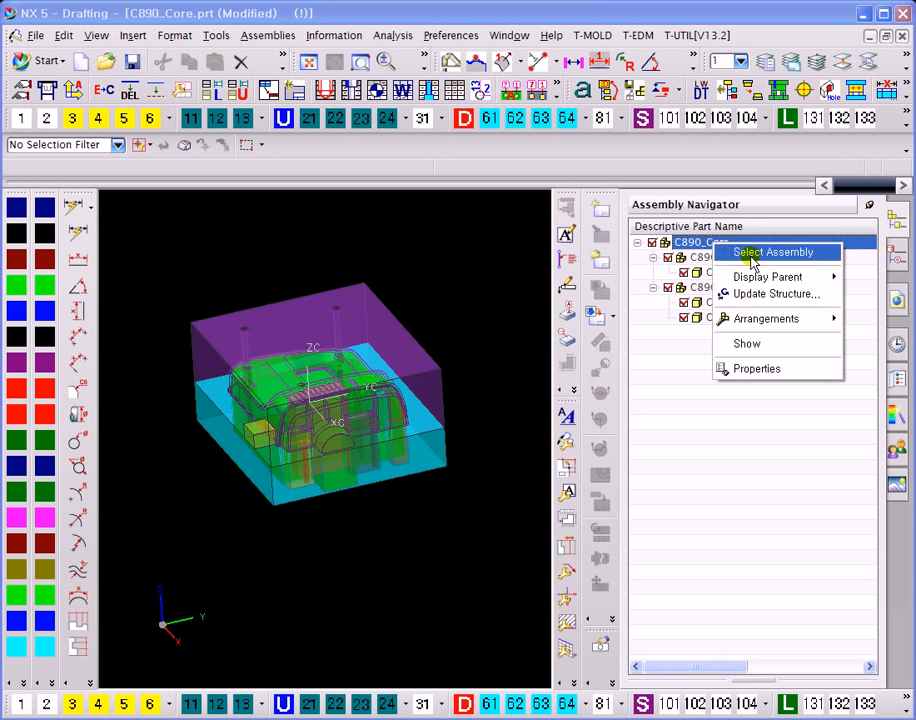
{"action": "mouse_move", "coordinate": [772, 278]}
{"action": "left_click", "coordinate": [862, 277]}
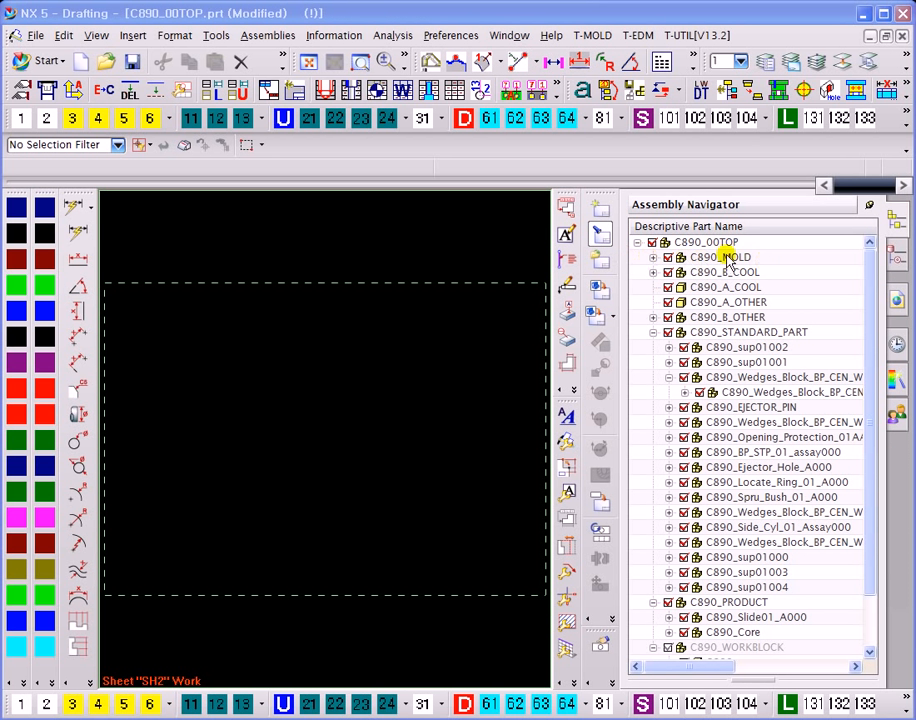
- Undock and close the Drawing Layout toolbar, and switch C890_00TOP from Drafting to Modeling
{"action": "left_click_drag", "start_coordinate": [598, 193], "coordinate": [605, 232]}
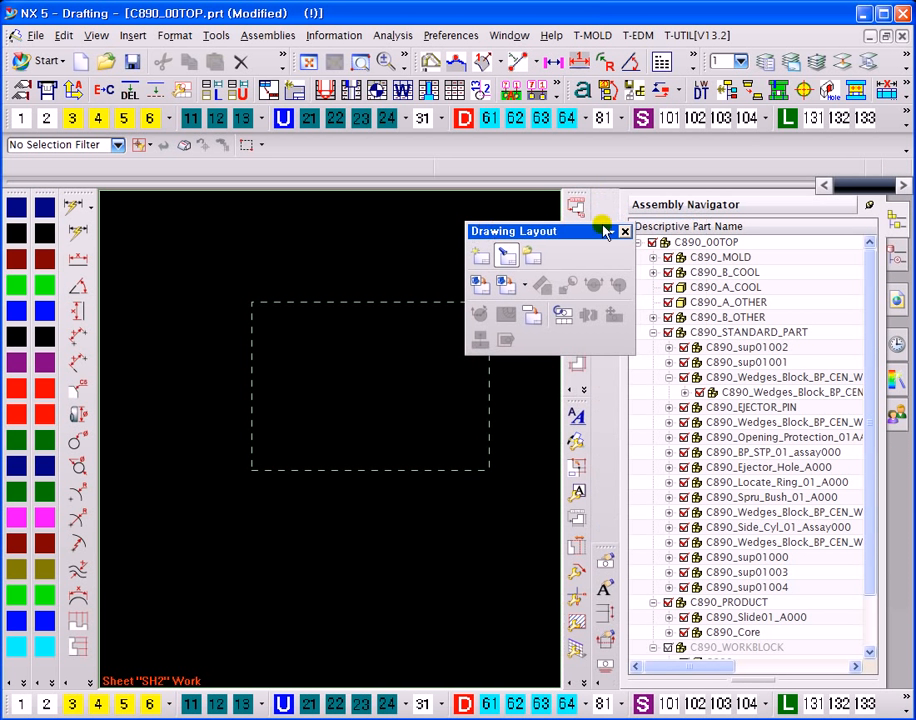
{"action": "left_click", "coordinate": [626, 233]}
{"action": "left_click", "coordinate": [42, 61]}
{"action": "left_click", "coordinate": [58, 87]}
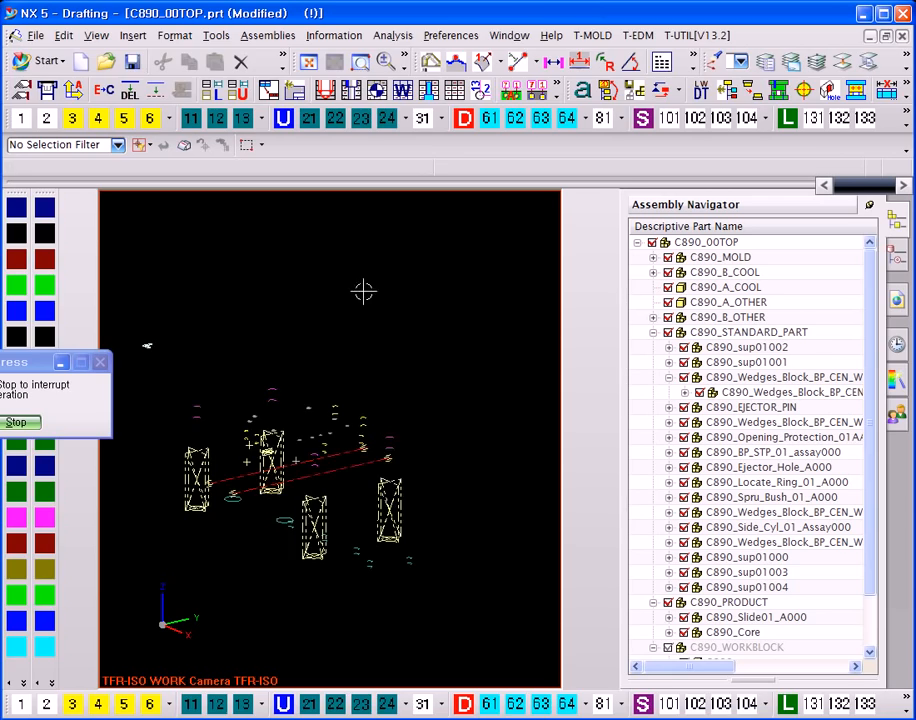
- Widen the graphics area by narrowing the Assembly Navigator, and bring the T-Mold:Design toolbar fully into view
{"action": "scroll", "coordinate": [445, 373], "scroll_direction": "down", "scroll_amount": 3}
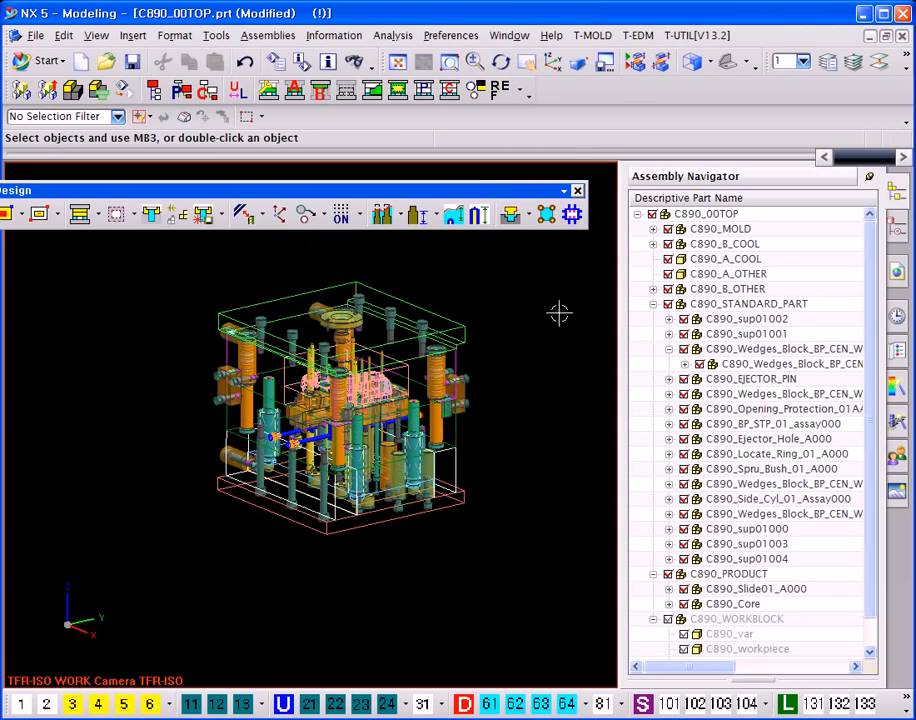
{"action": "left_click_drag", "start_coordinate": [620, 305], "coordinate": [700, 303]}
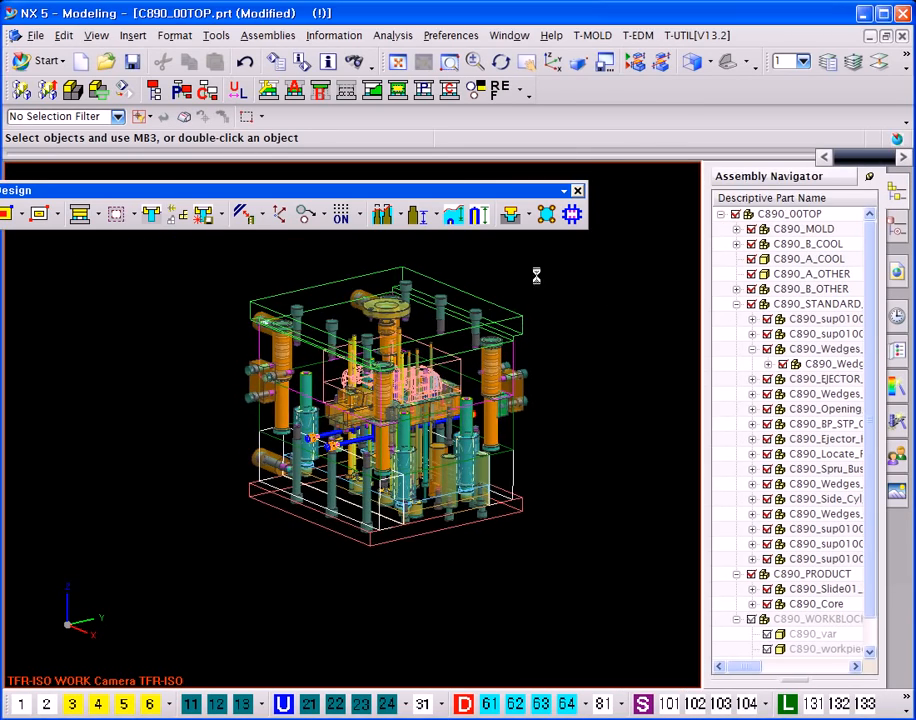
{"action": "left_click_drag", "start_coordinate": [371, 192], "coordinate": [440, 188]}
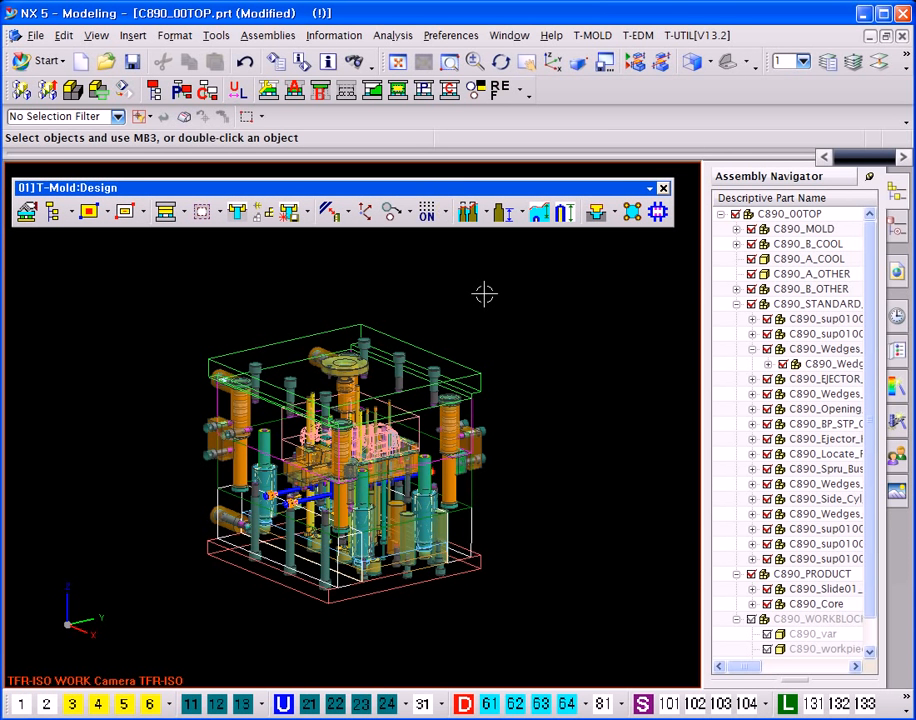
- Open the T-Mold BOM Table for the whole mold assembly and show its core (코어) parts list
{"action": "left_click", "coordinate": [593, 36]}
{"action": "mouse_move", "coordinate": [613, 62]}
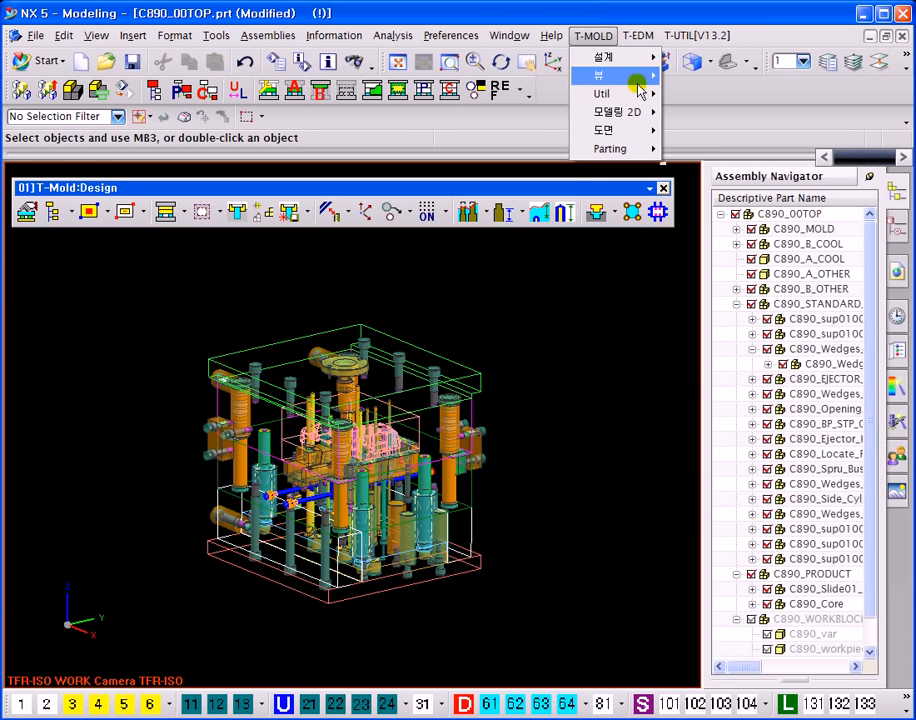
{"action": "mouse_move", "coordinate": [632, 93]}
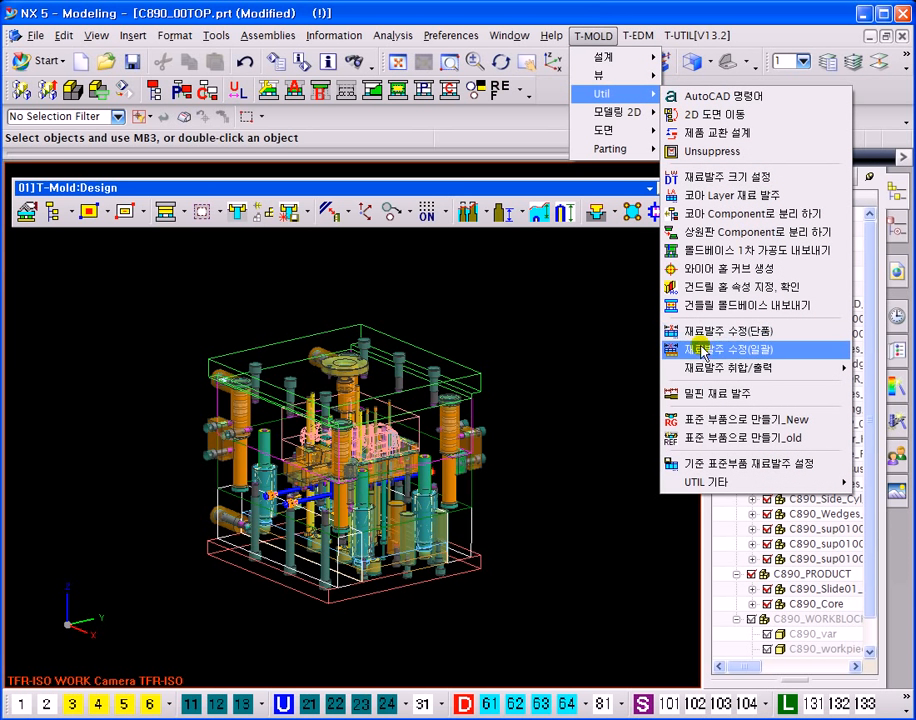
{"action": "mouse_move", "coordinate": [690, 371]}
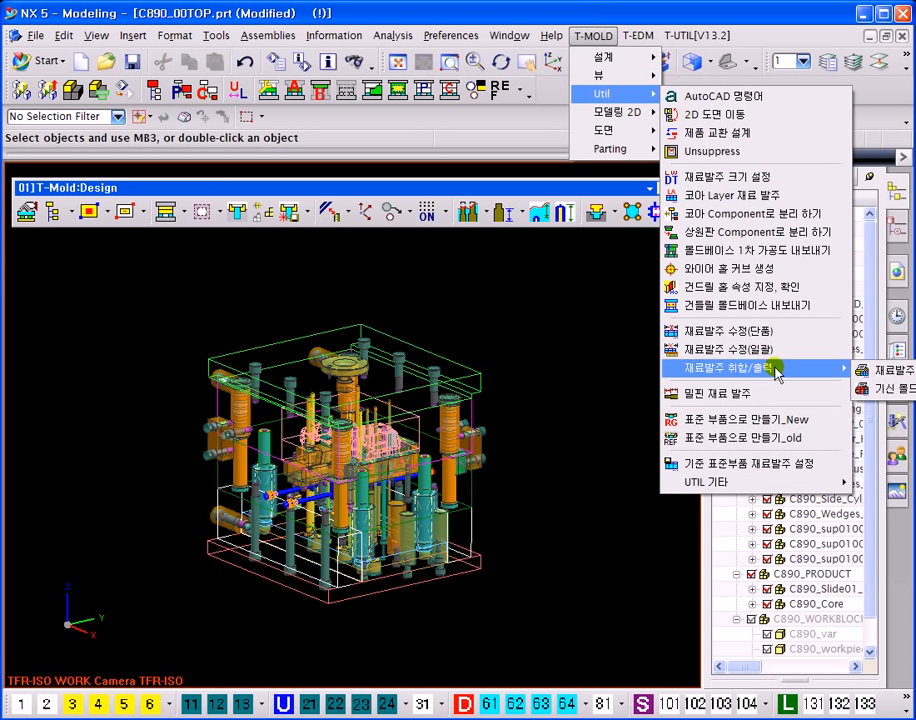
{"action": "left_click", "coordinate": [876, 370]}
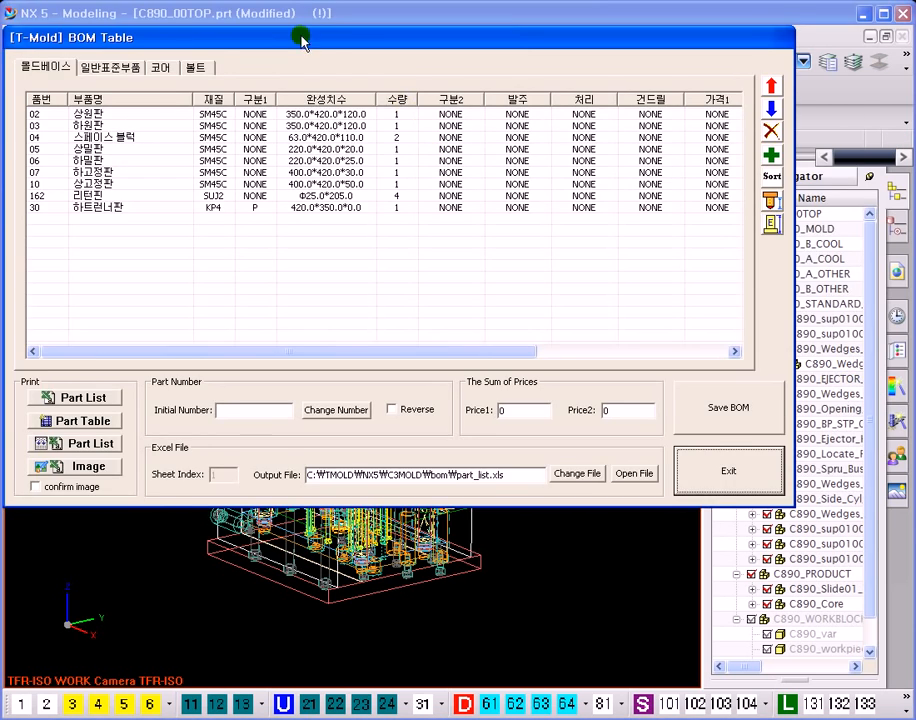
{"action": "left_click_drag", "start_coordinate": [300, 35], "coordinate": [378, 43]}
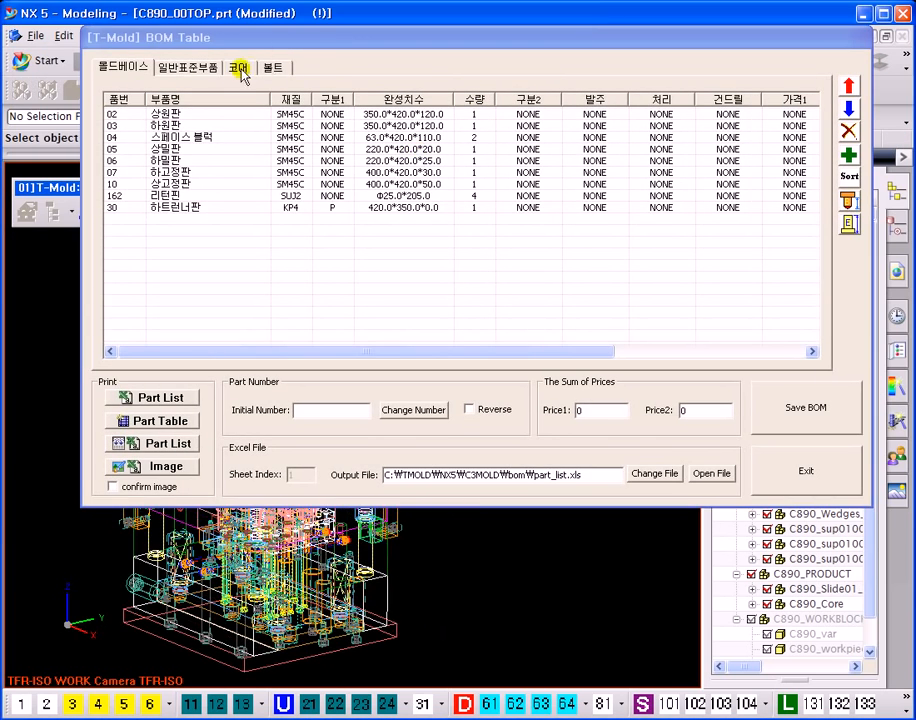
{"action": "left_click", "coordinate": [238, 67]}
{"action": "left_click_drag", "start_coordinate": [270, 45], "coordinate": [286, 20]}
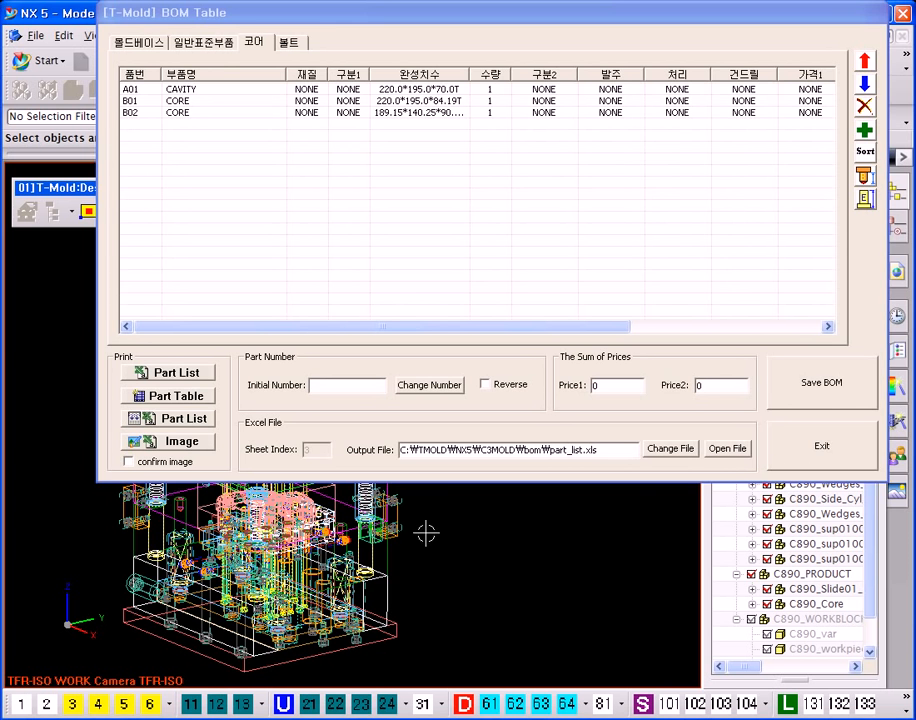
- Check the BOM entries A01 CAVITY, B01 CORE and B02 CORE against their highlighted bodies, and exit the BOM Table
{"action": "left_click", "coordinate": [180, 91]}
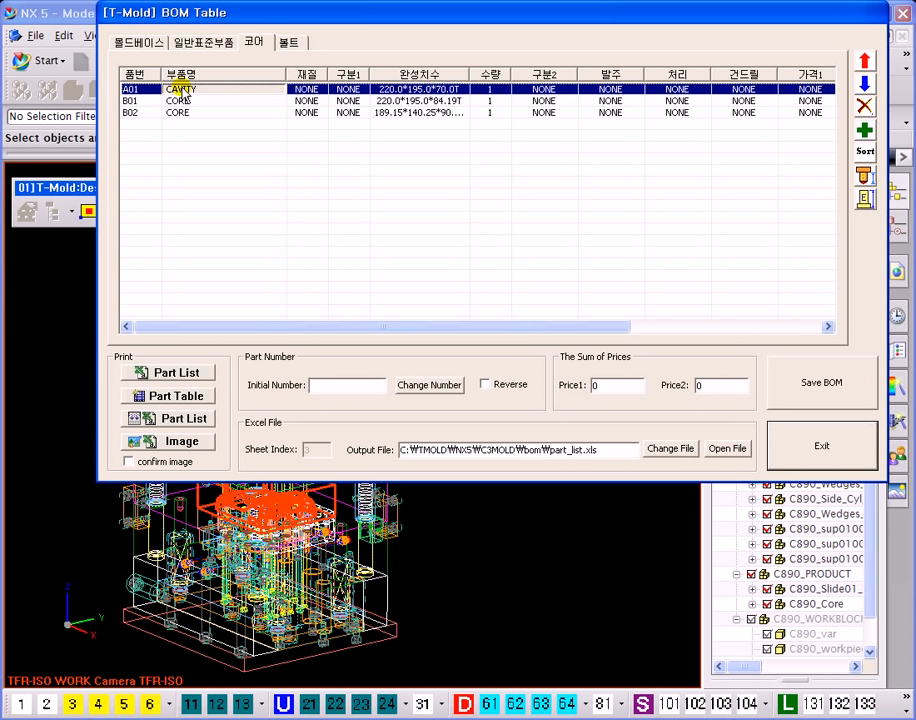
{"action": "left_click_drag", "start_coordinate": [196, 18], "coordinate": [168, 45]}
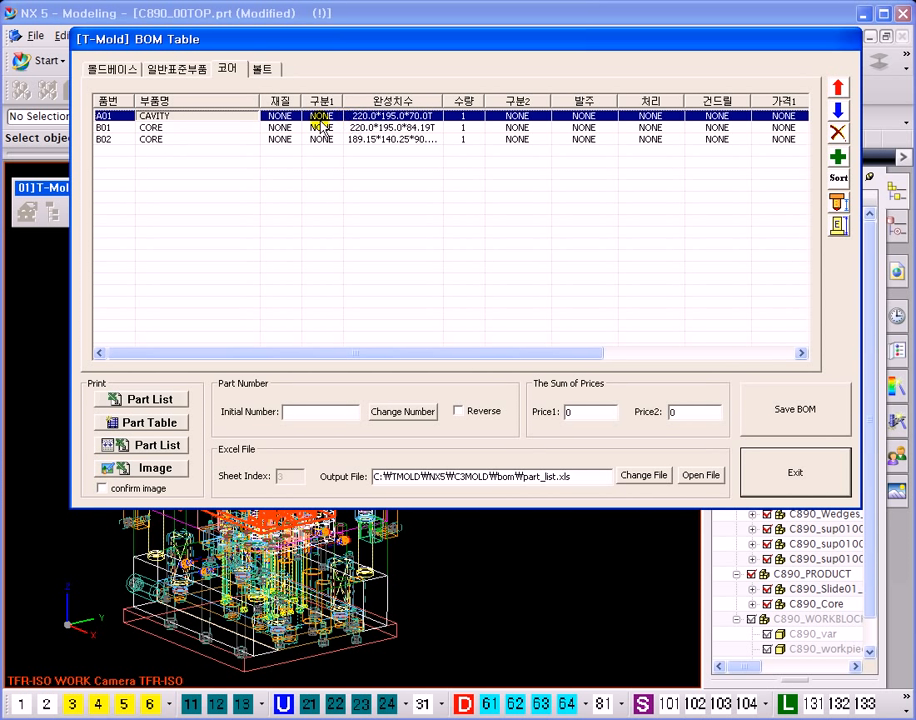
{"action": "left_click", "coordinate": [103, 128]}
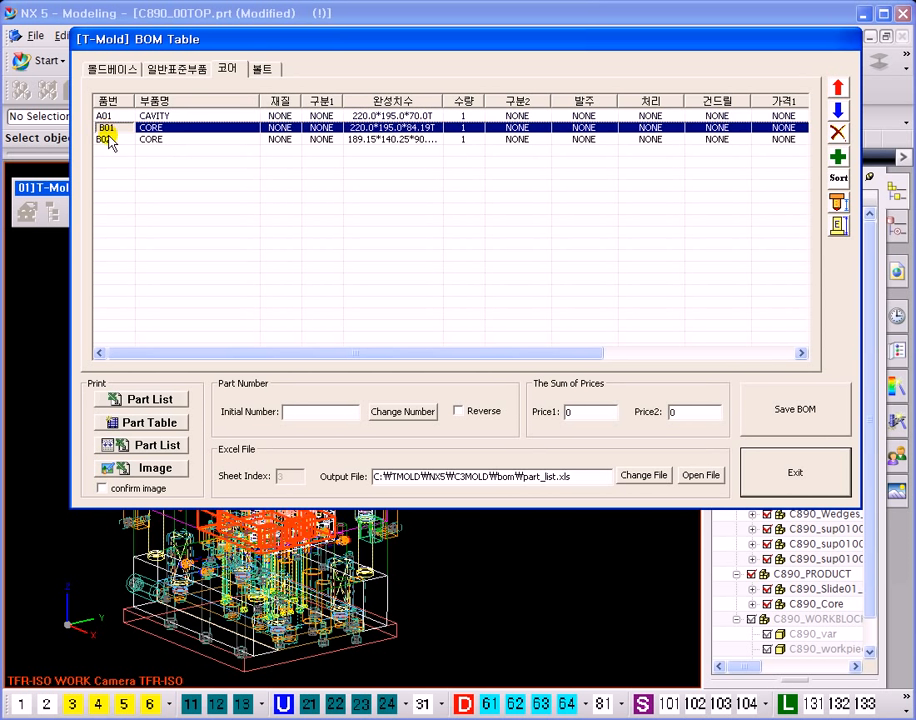
{"action": "left_click", "coordinate": [102, 140]}
{"action": "left_click", "coordinate": [118, 128]}
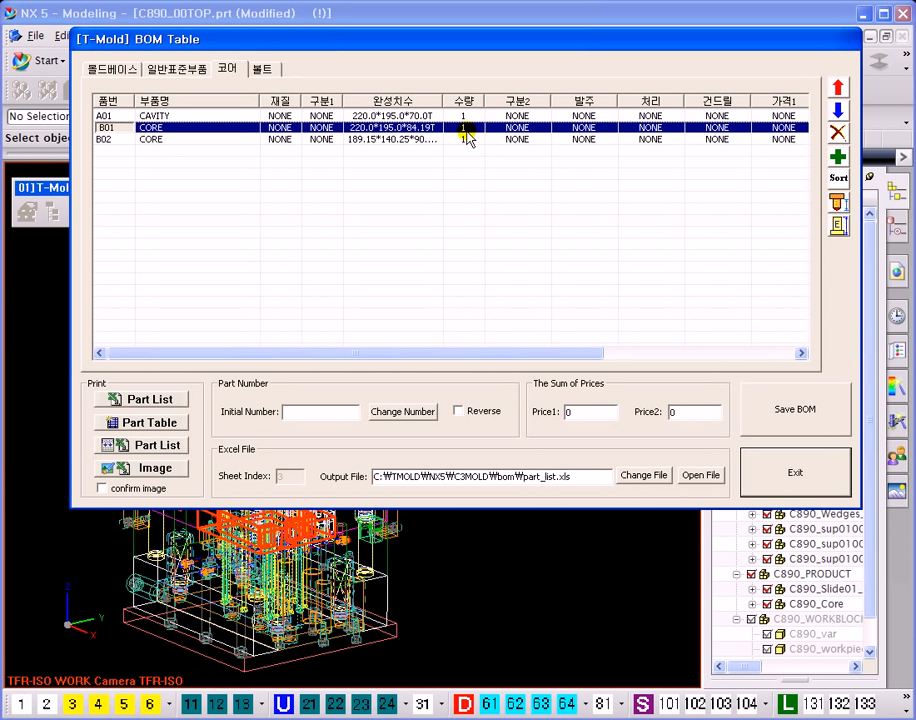
{"action": "left_click", "coordinate": [773, 472]}
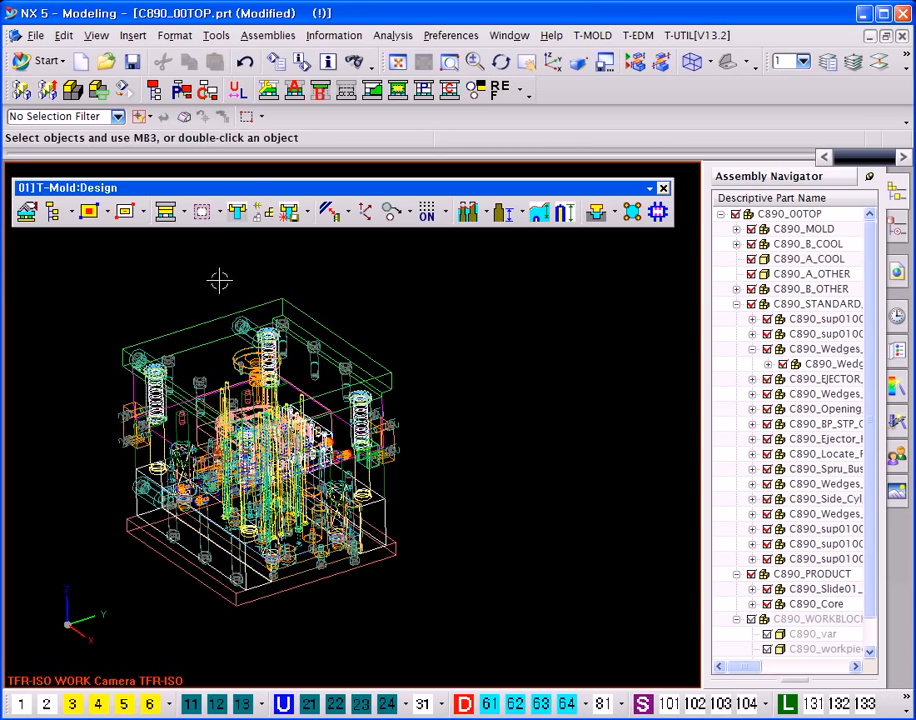
{"action": "scroll", "coordinate": [182, 280], "scroll_direction": "up", "scroll_amount": 3}
{"action": "middle_click_drag", "start_coordinate": [147, 314], "coordinate": [194, 291], "text": "shift"}
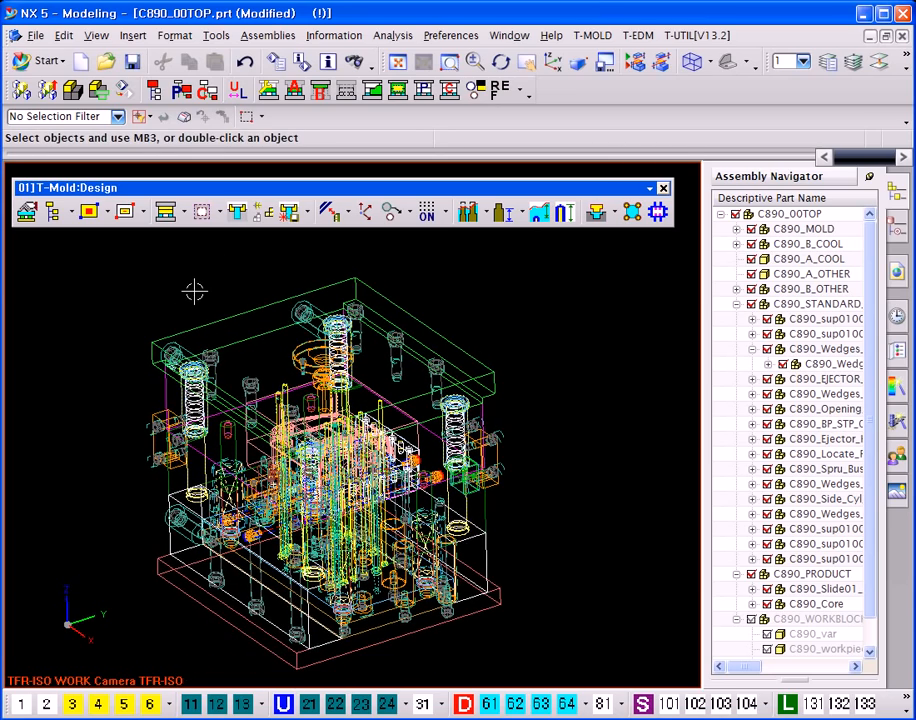